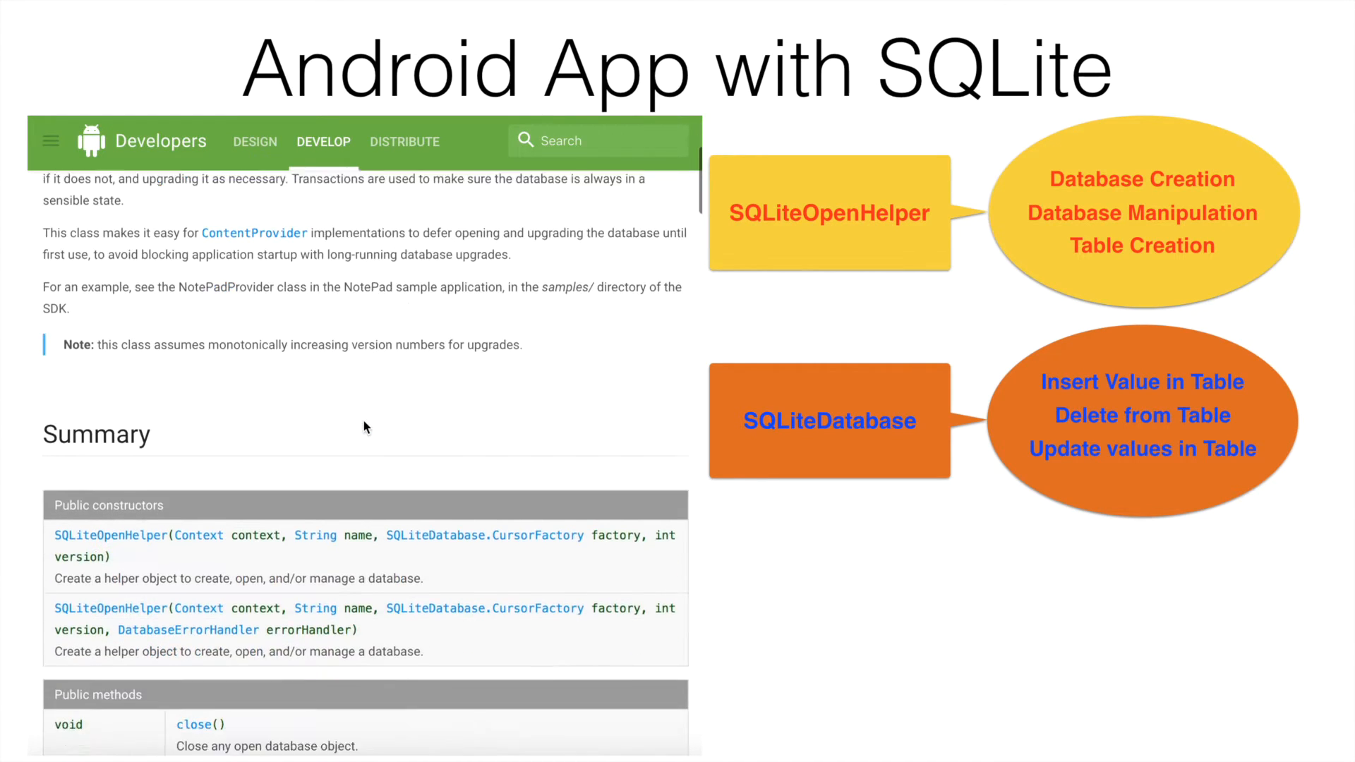
scroll(363, 421, down, 1)
scroll(363, 421, down, 1)
scroll(363, 420, down, 1)
scroll(363, 420, down, 1)
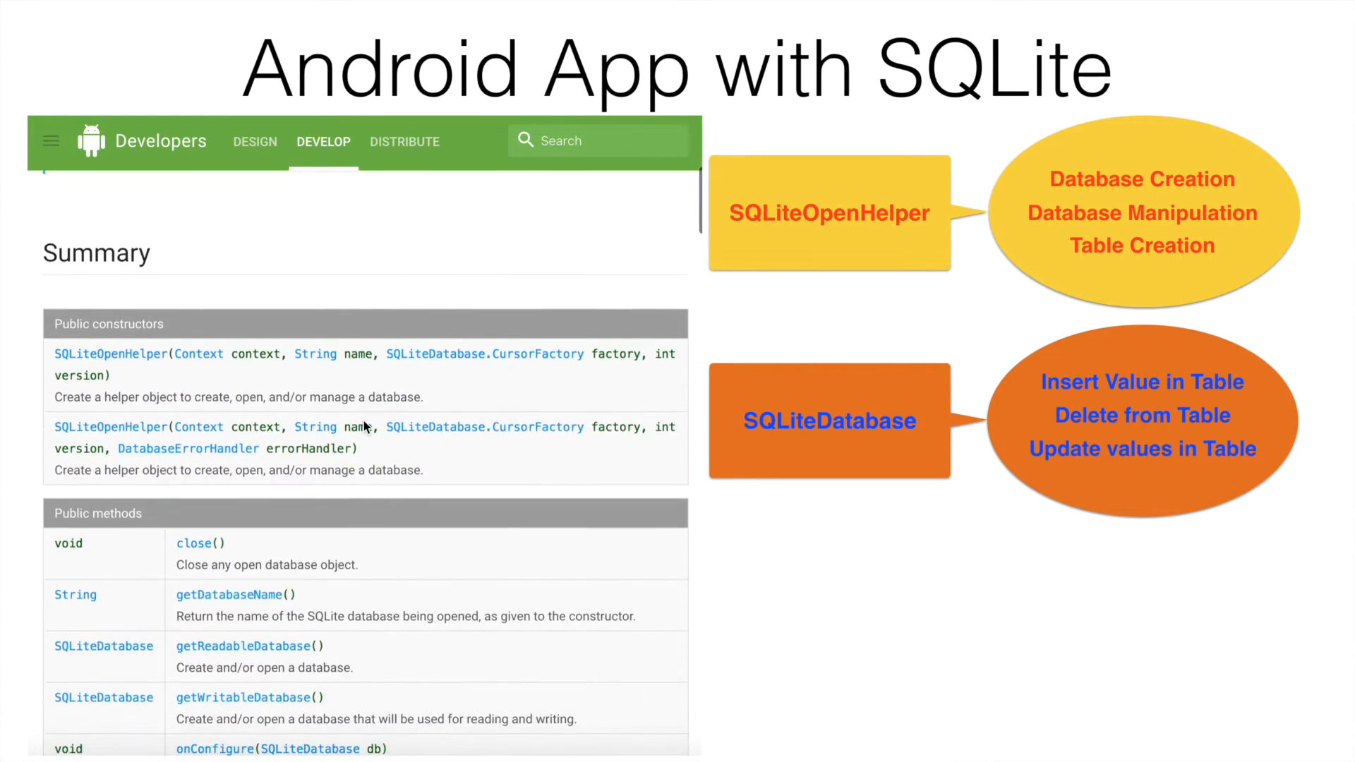
scroll(281, 405, down, 3)
mouse_move(241, 285)
mouse_down()
mouse_move(317, 329)
mouse_move(231, 337)
mouse_up()
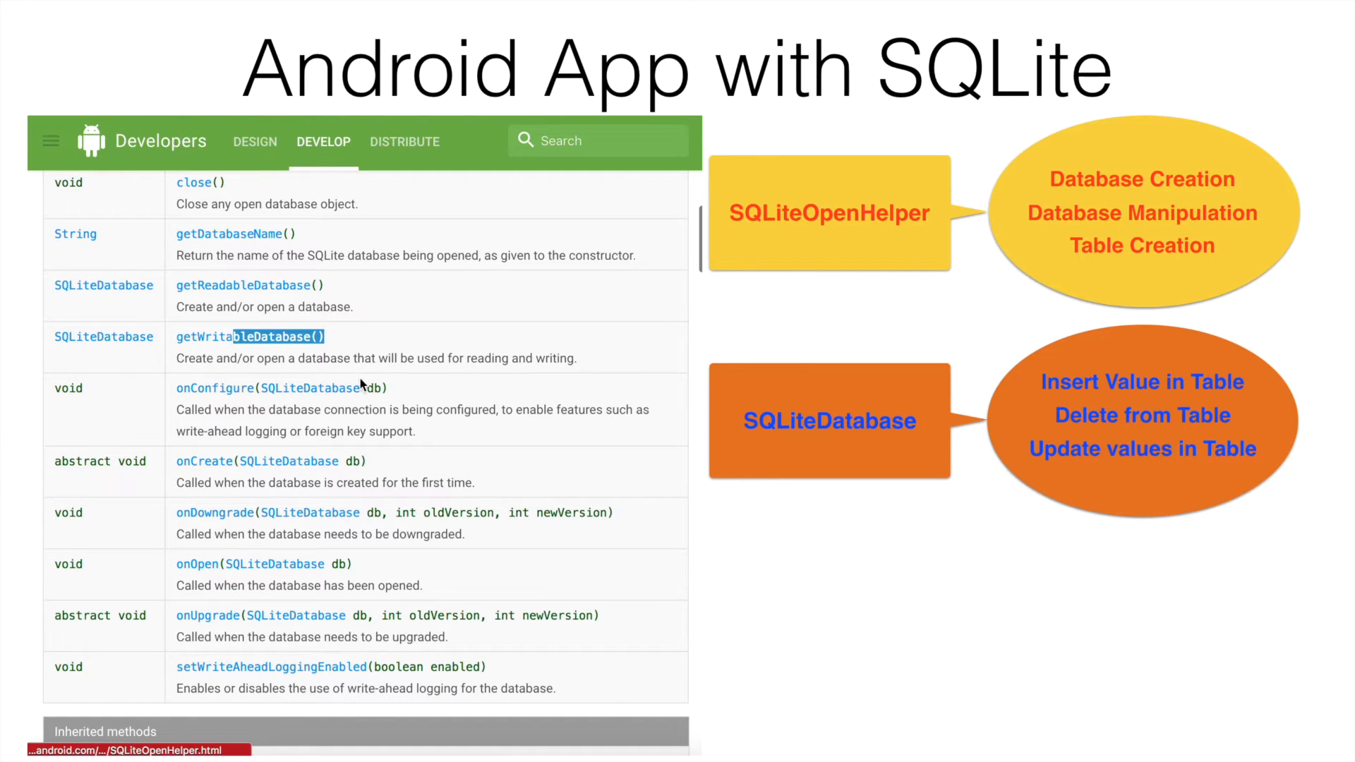
Step: Highlight the onConfigure and onUpgrade method signatures in the SQLiteOpenHelper docs
drag(387, 388, 213, 388)
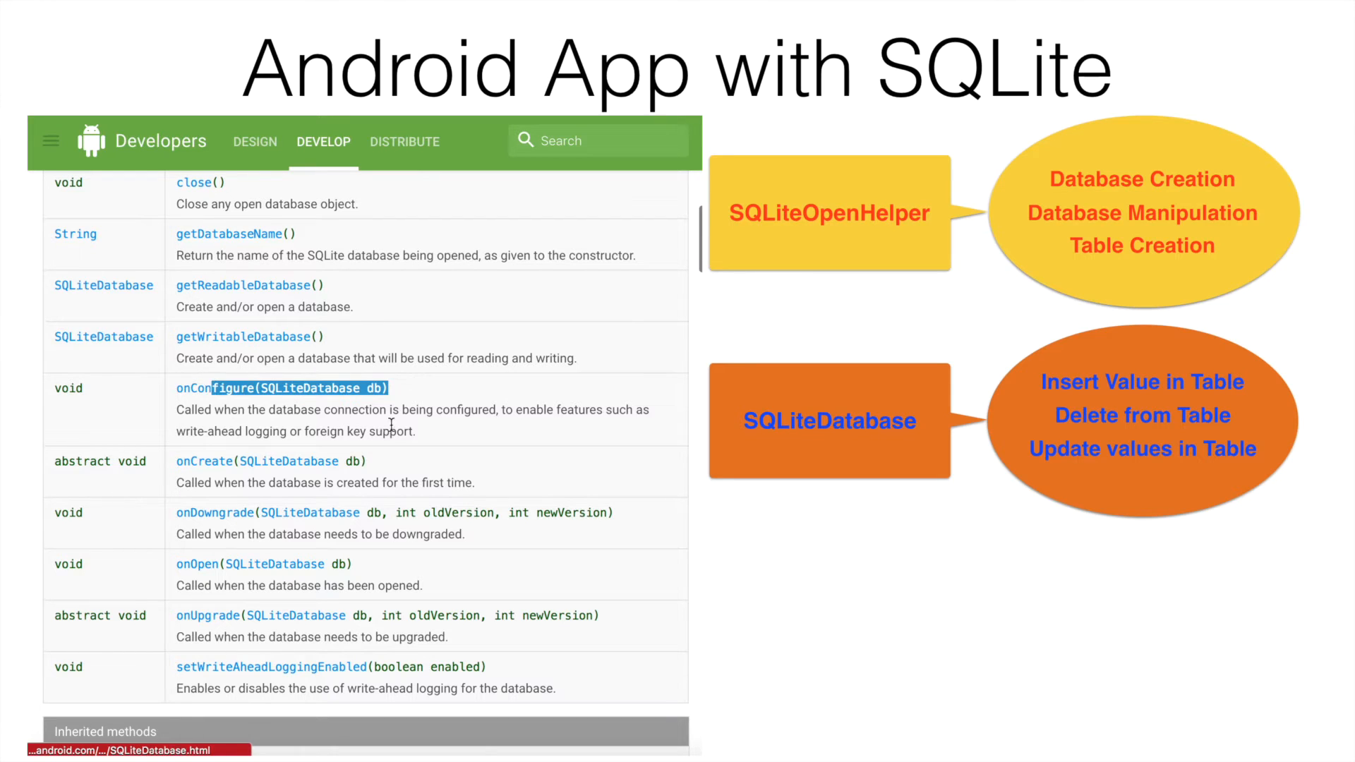
drag(366, 462, 223, 462)
drag(600, 615, 211, 615)
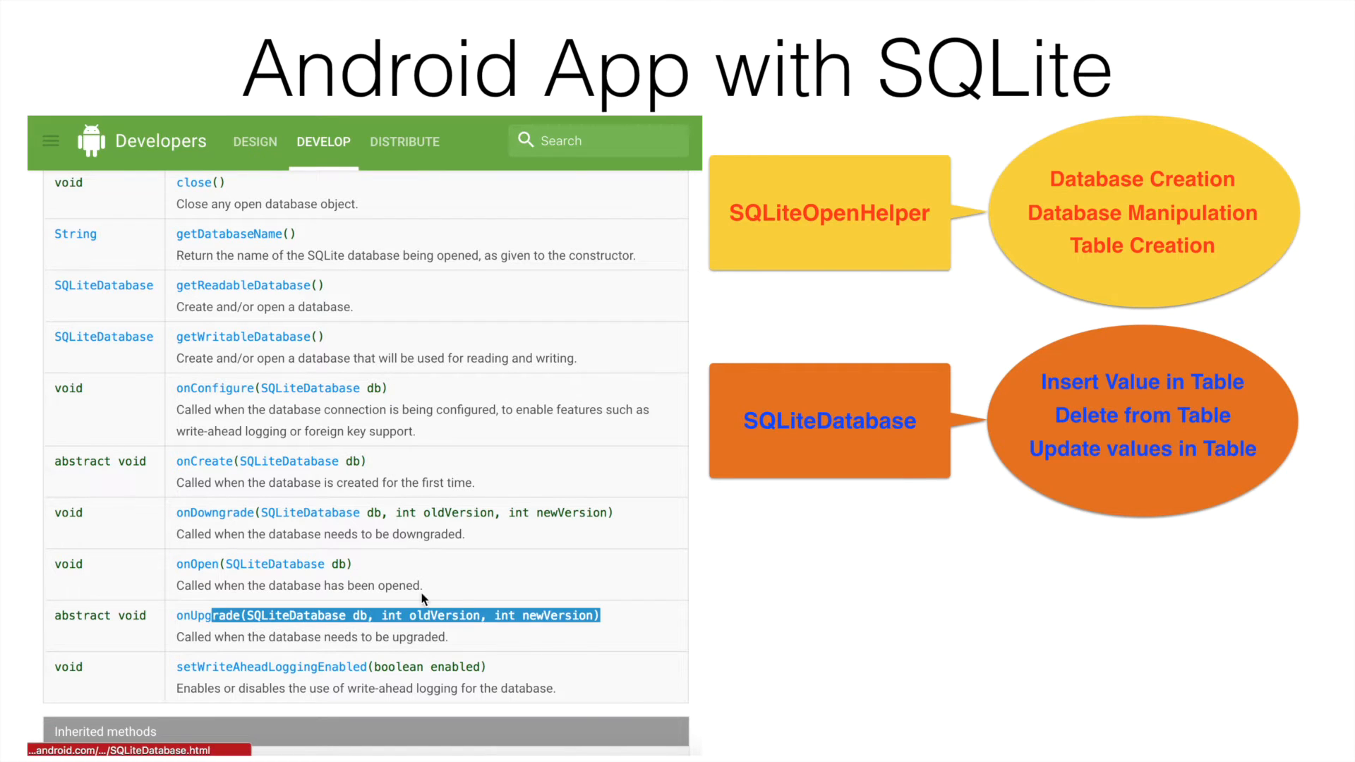
click(459, 586)
scroll(460, 585, down, 4)
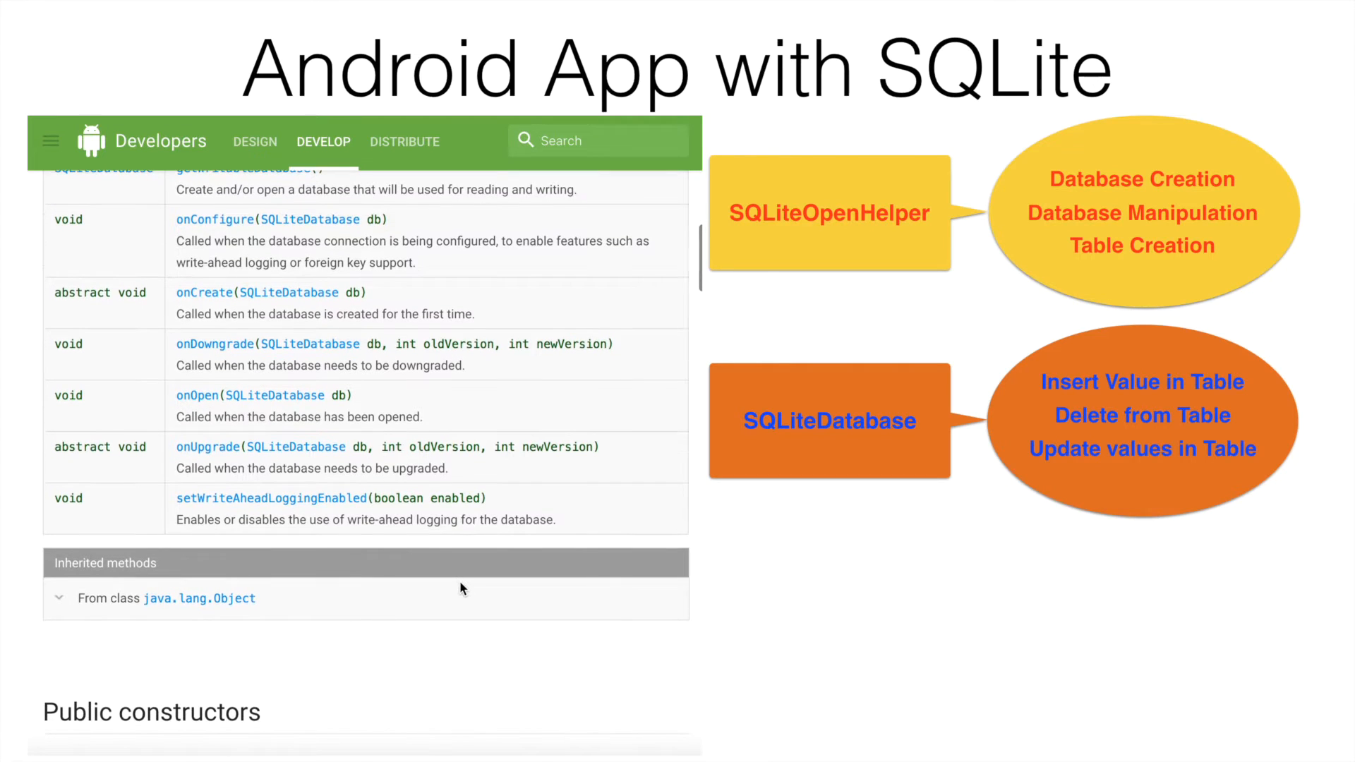
scroll(460, 581, down, 2)
scroll(460, 581, down, 2)
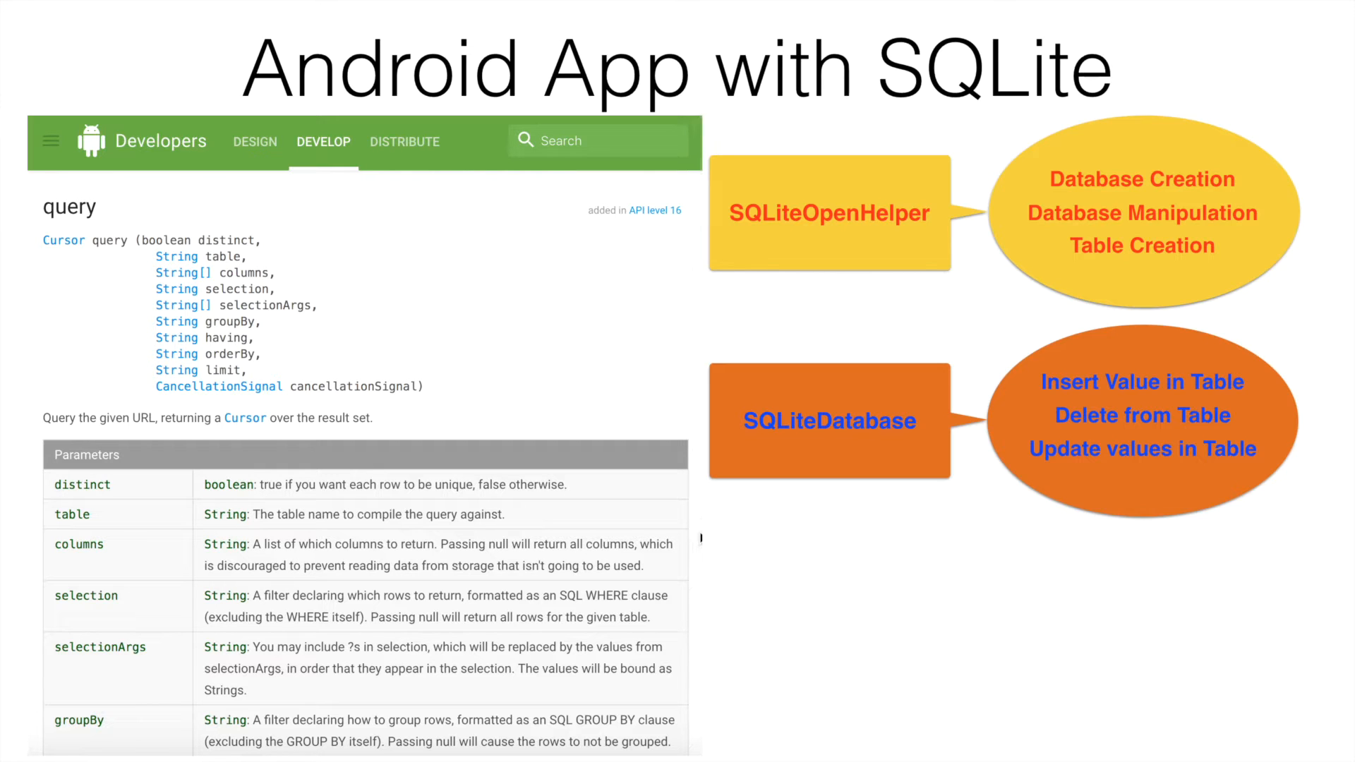
double_click(59, 205)
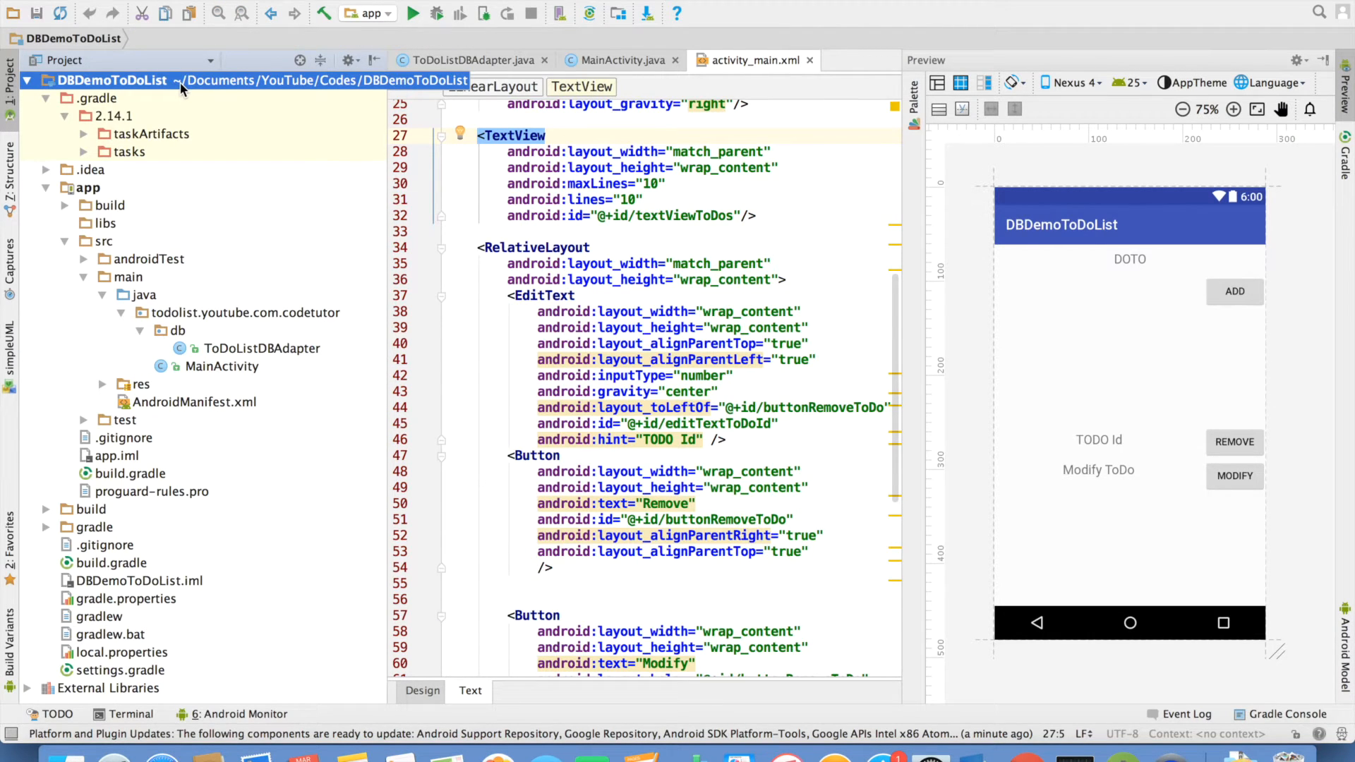
click(623, 59)
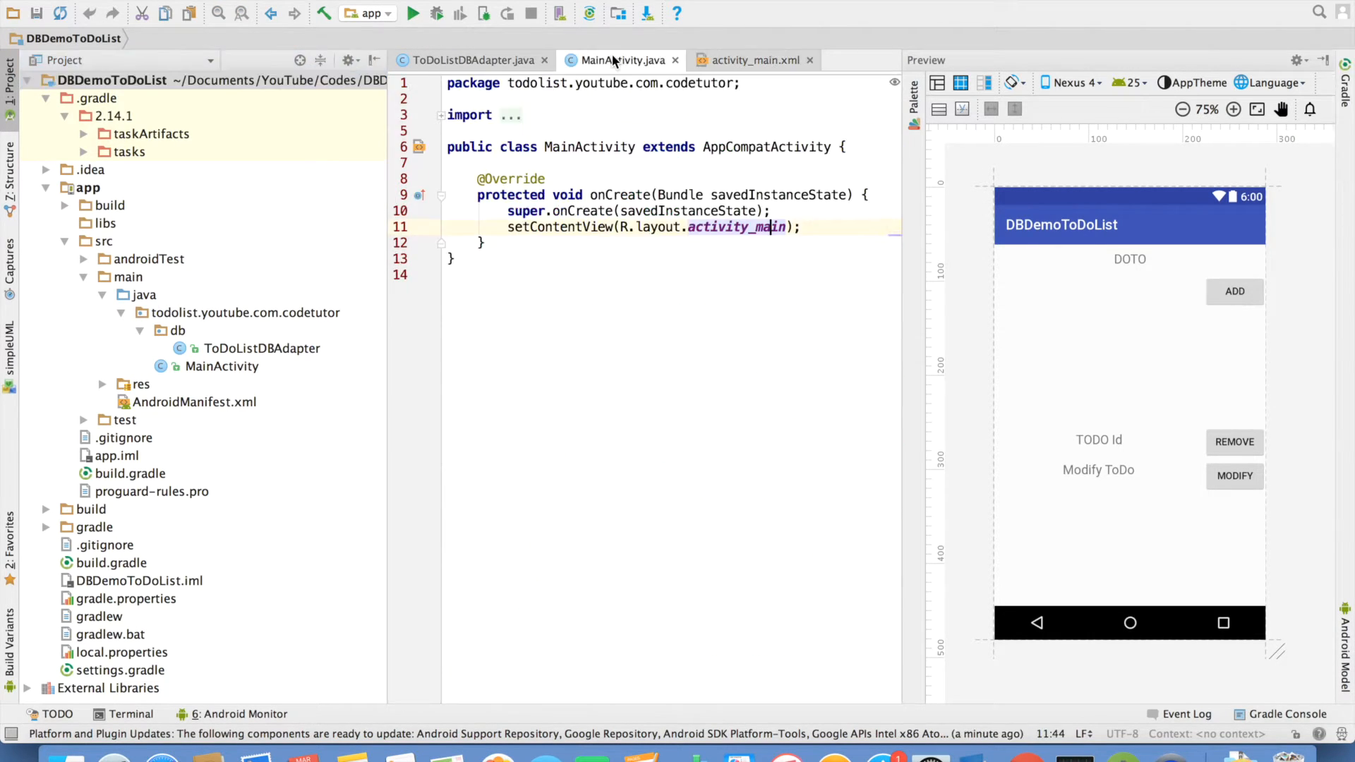
click(755, 60)
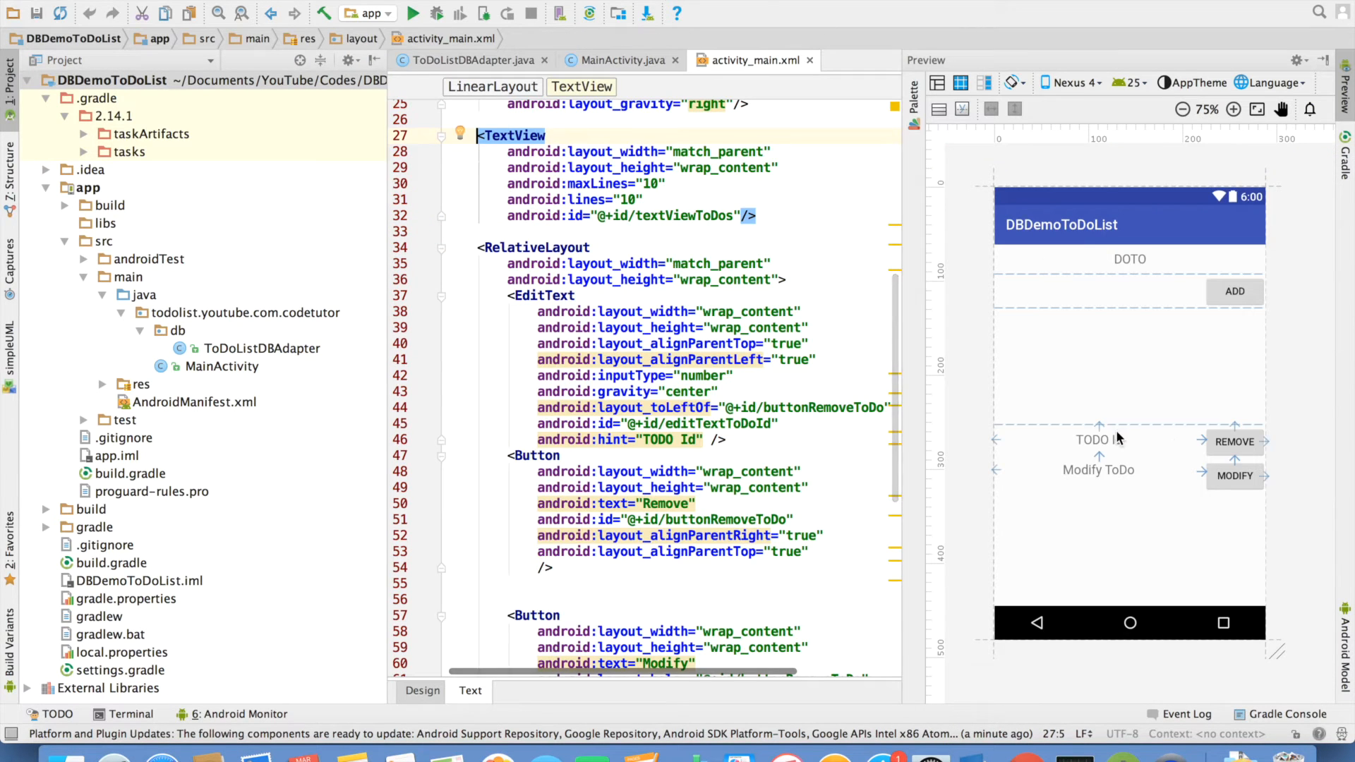
click(1139, 261)
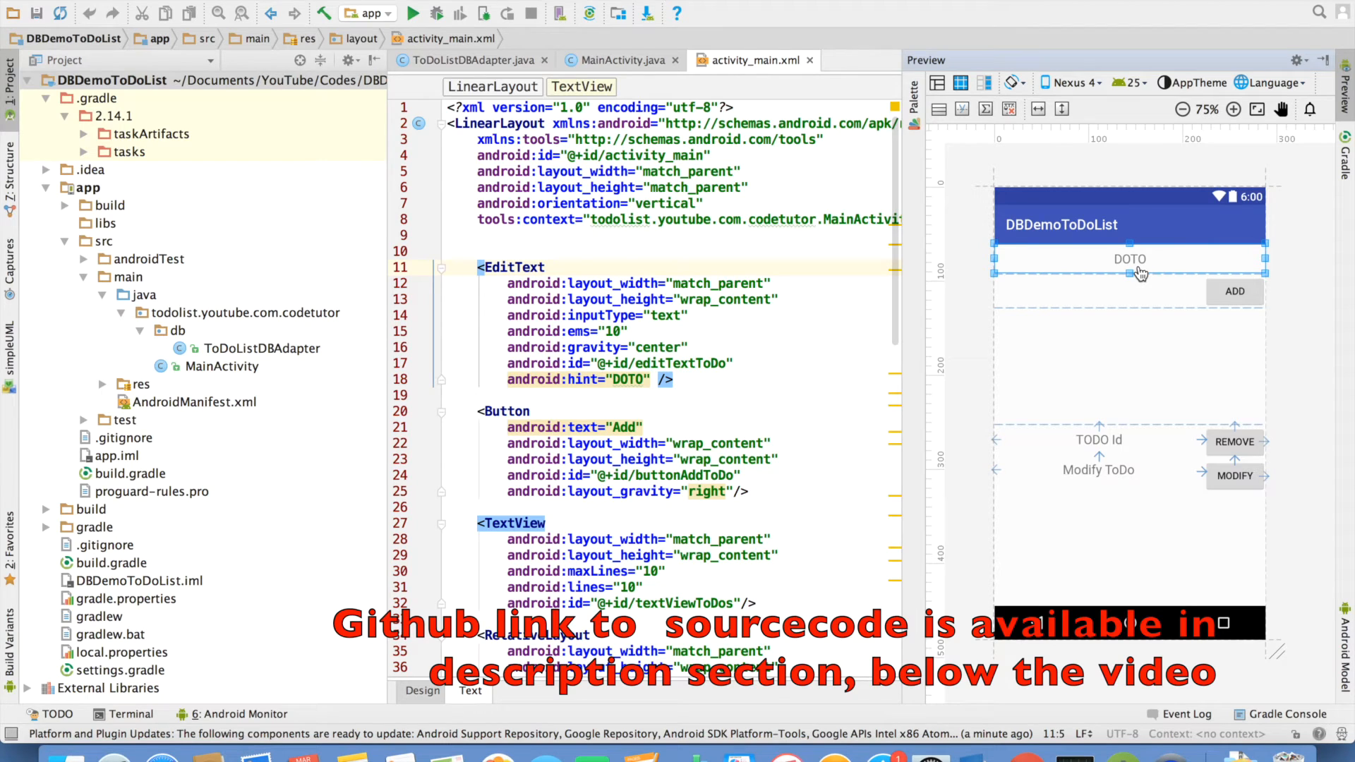
click(1234, 293)
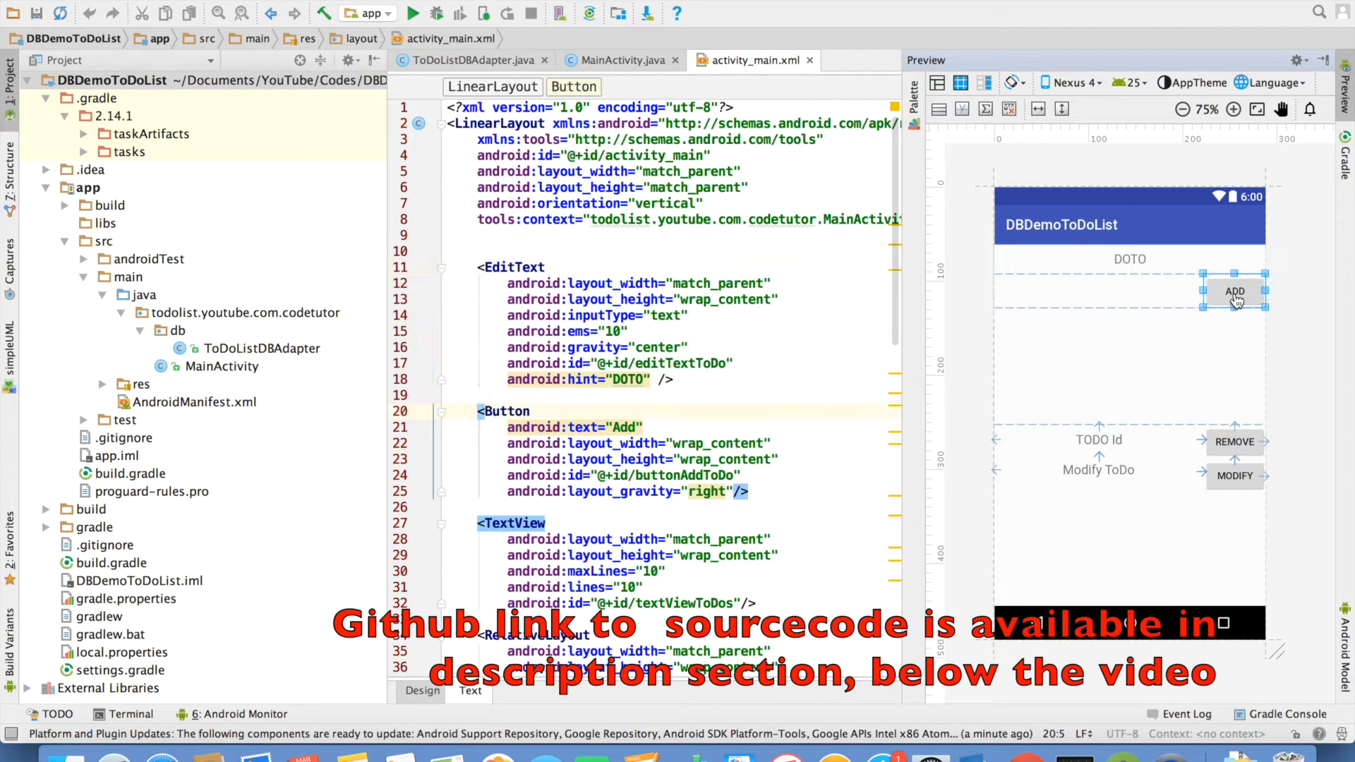
click(1120, 444)
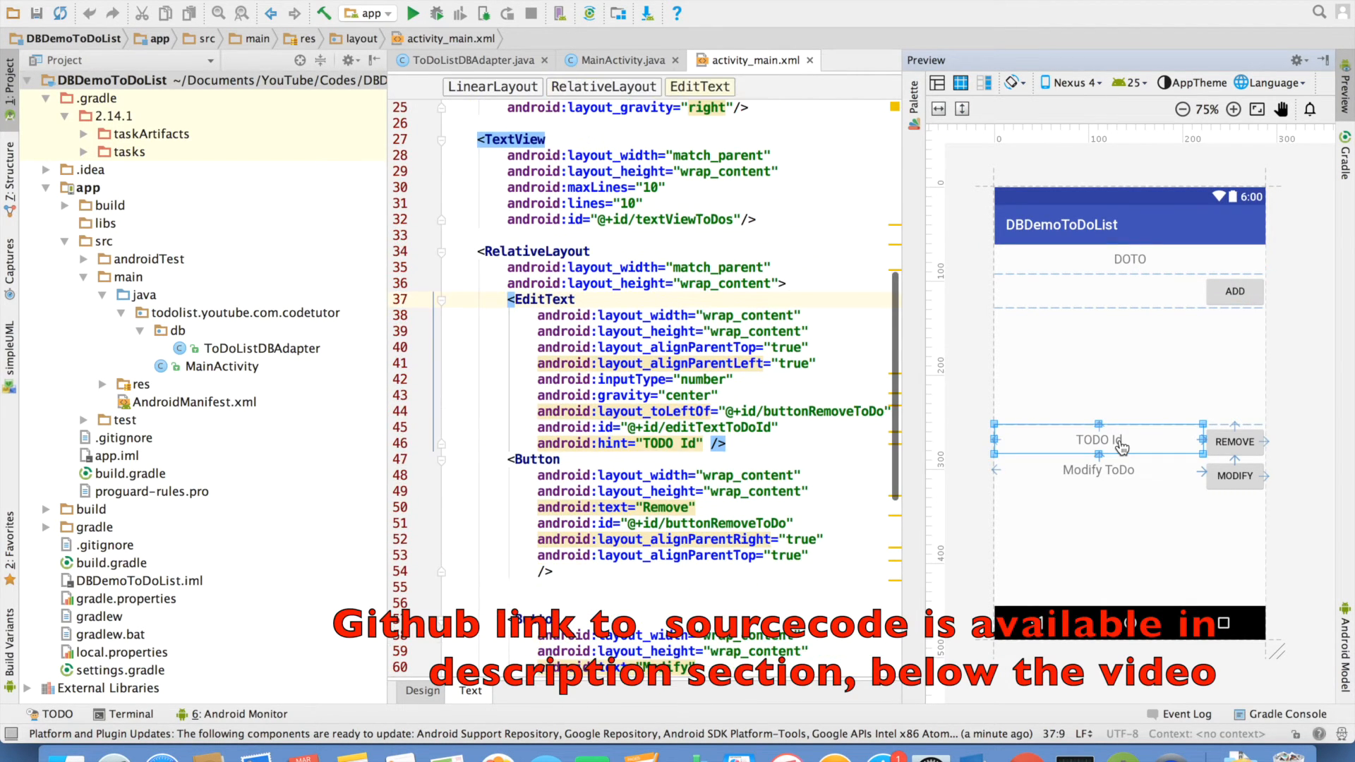
click(1250, 442)
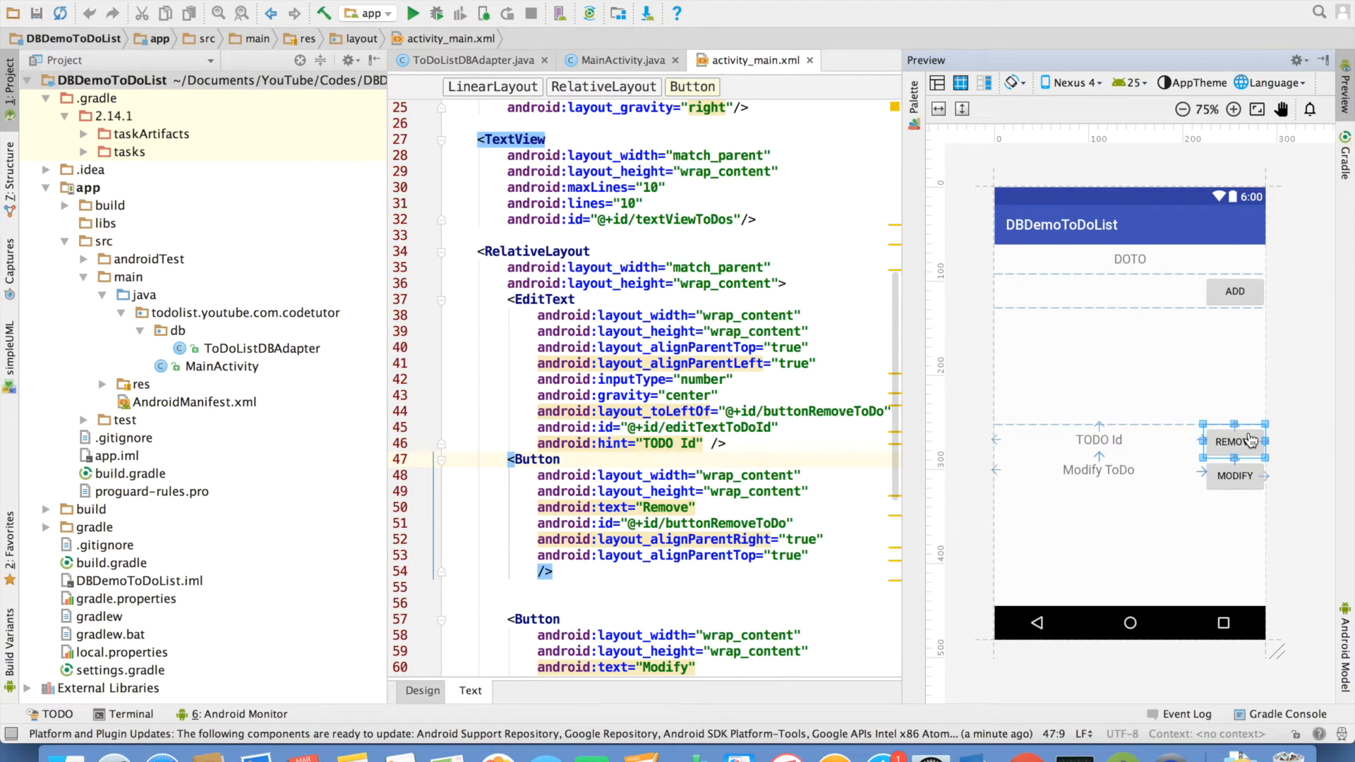
click(1115, 445)
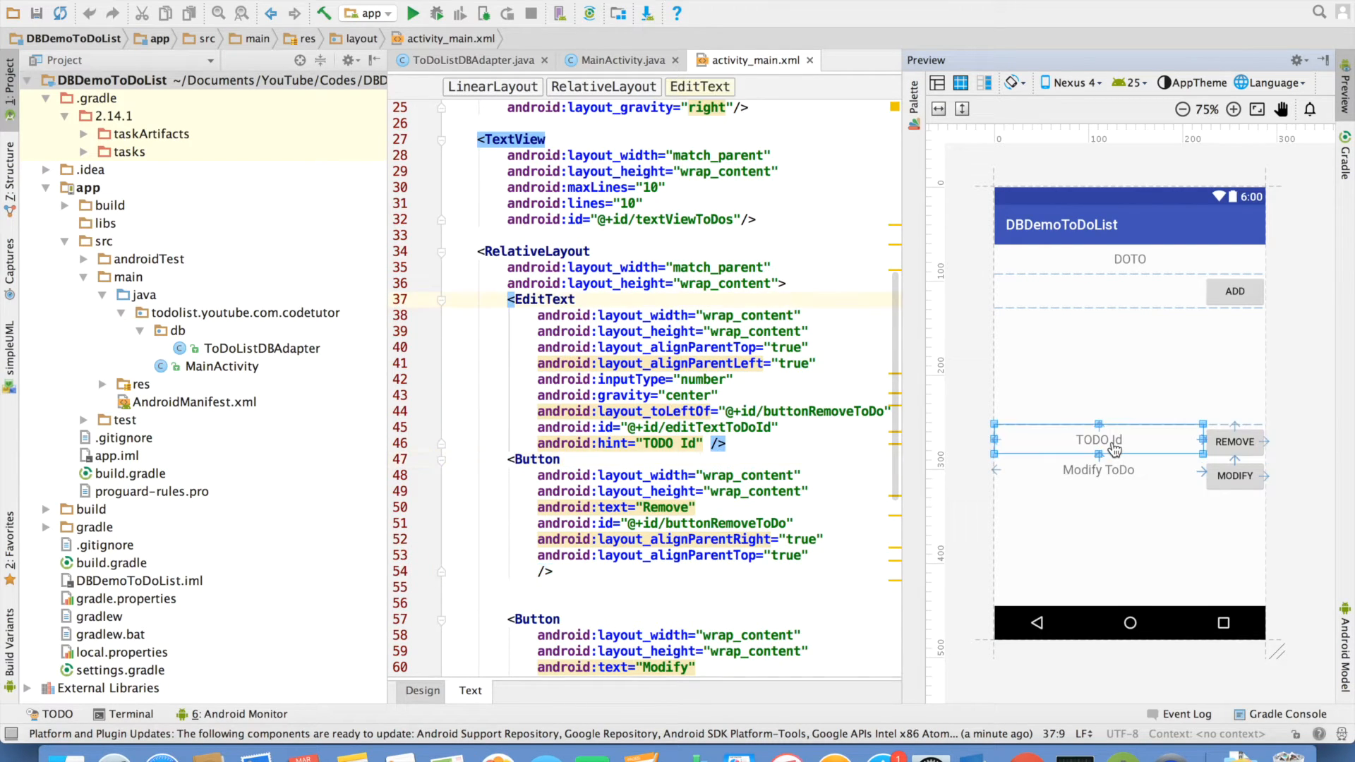
click(1120, 471)
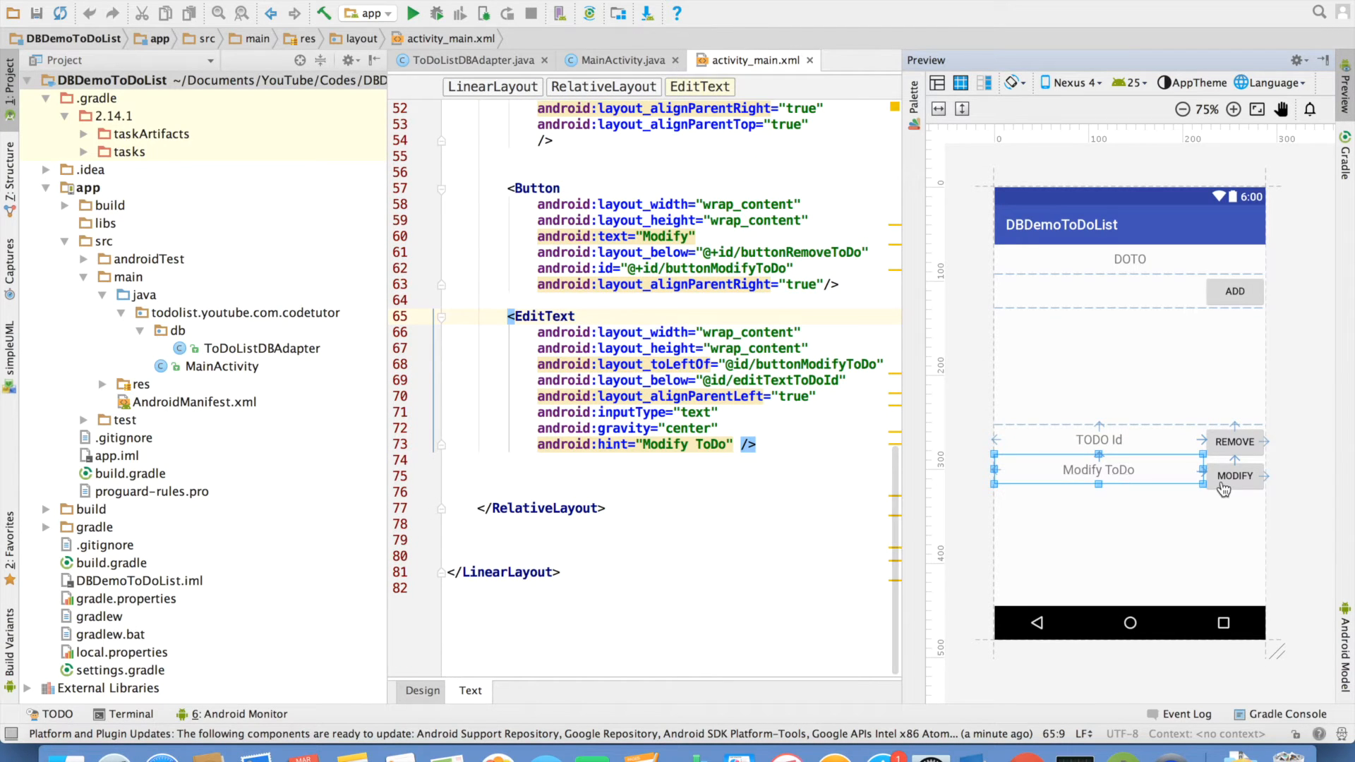
click(1240, 482)
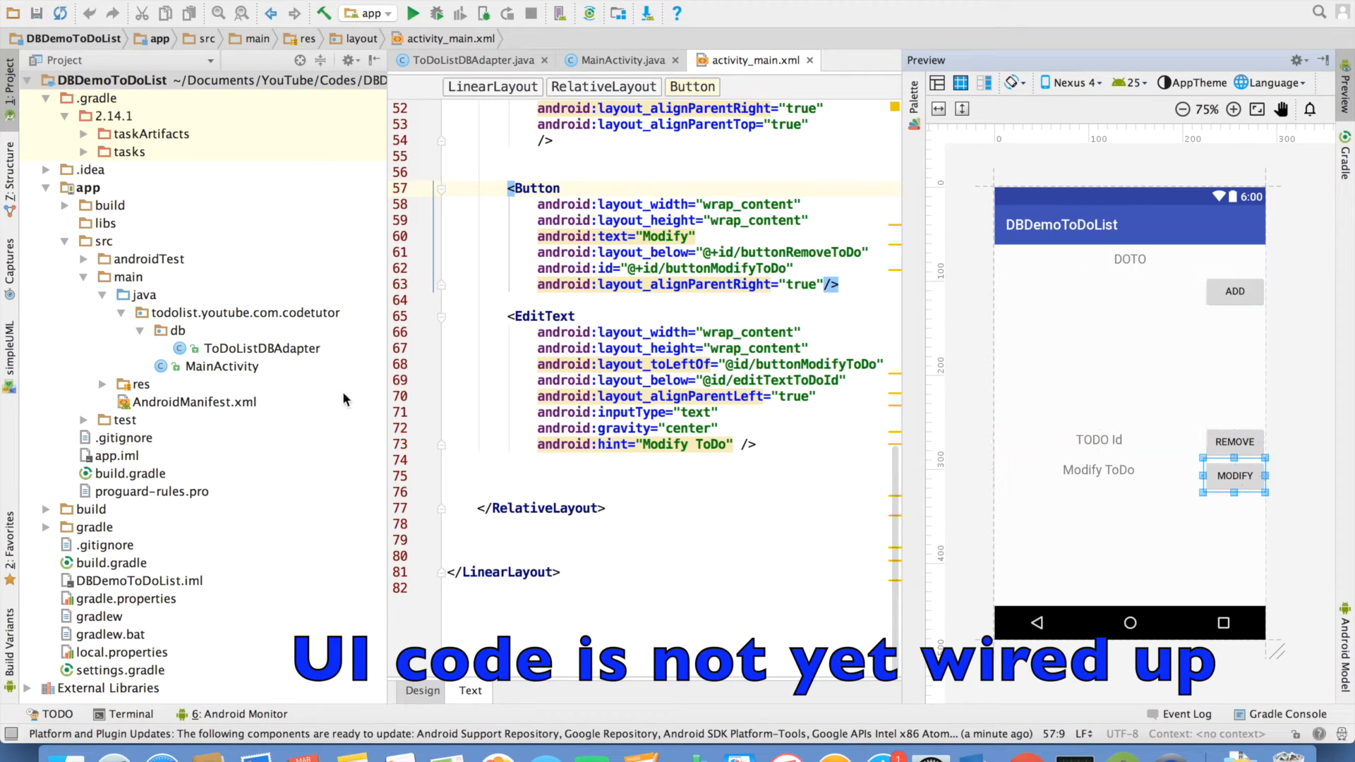
click(262, 348)
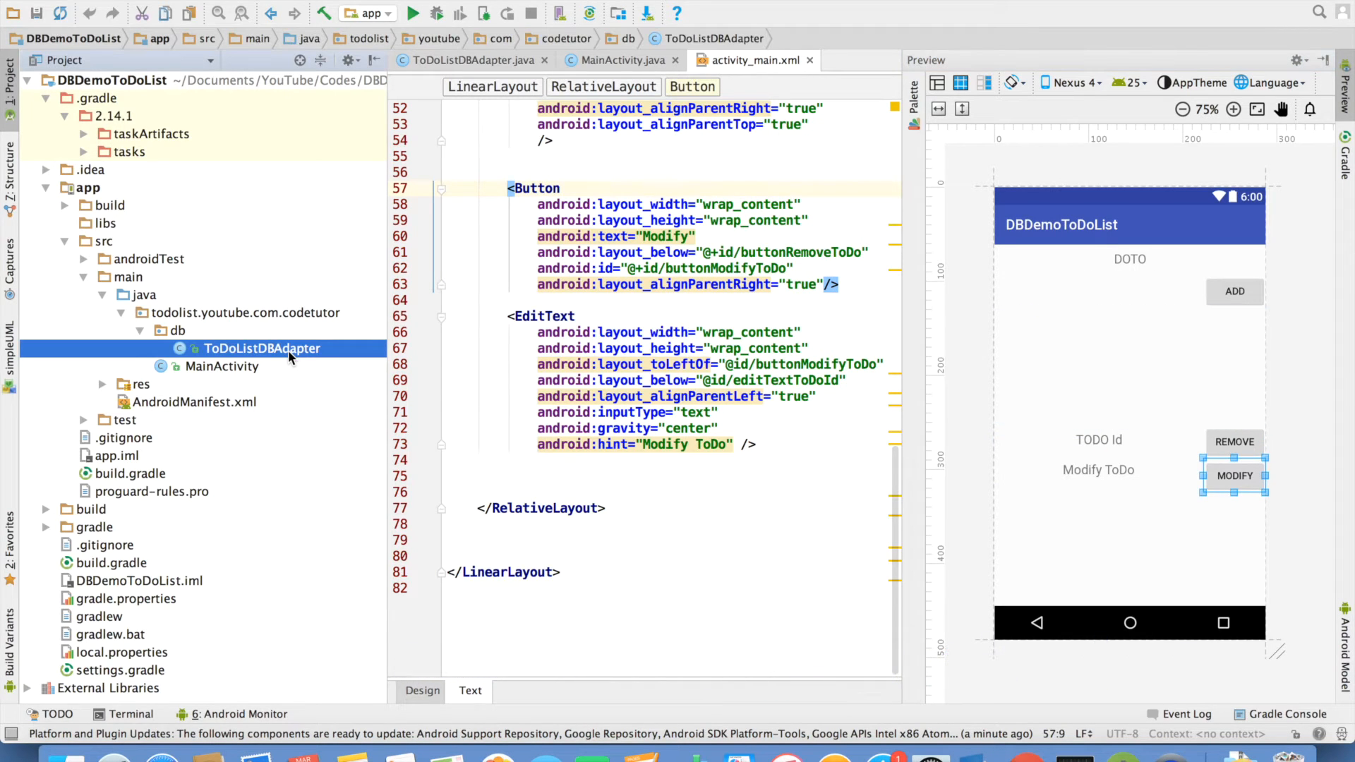
Step: Open ToDoListDBAdapter and review its DB_NAME, DB_VERSION, TABLE_TODO and CREATE_TABLE_TODO constants
double_click(288, 350)
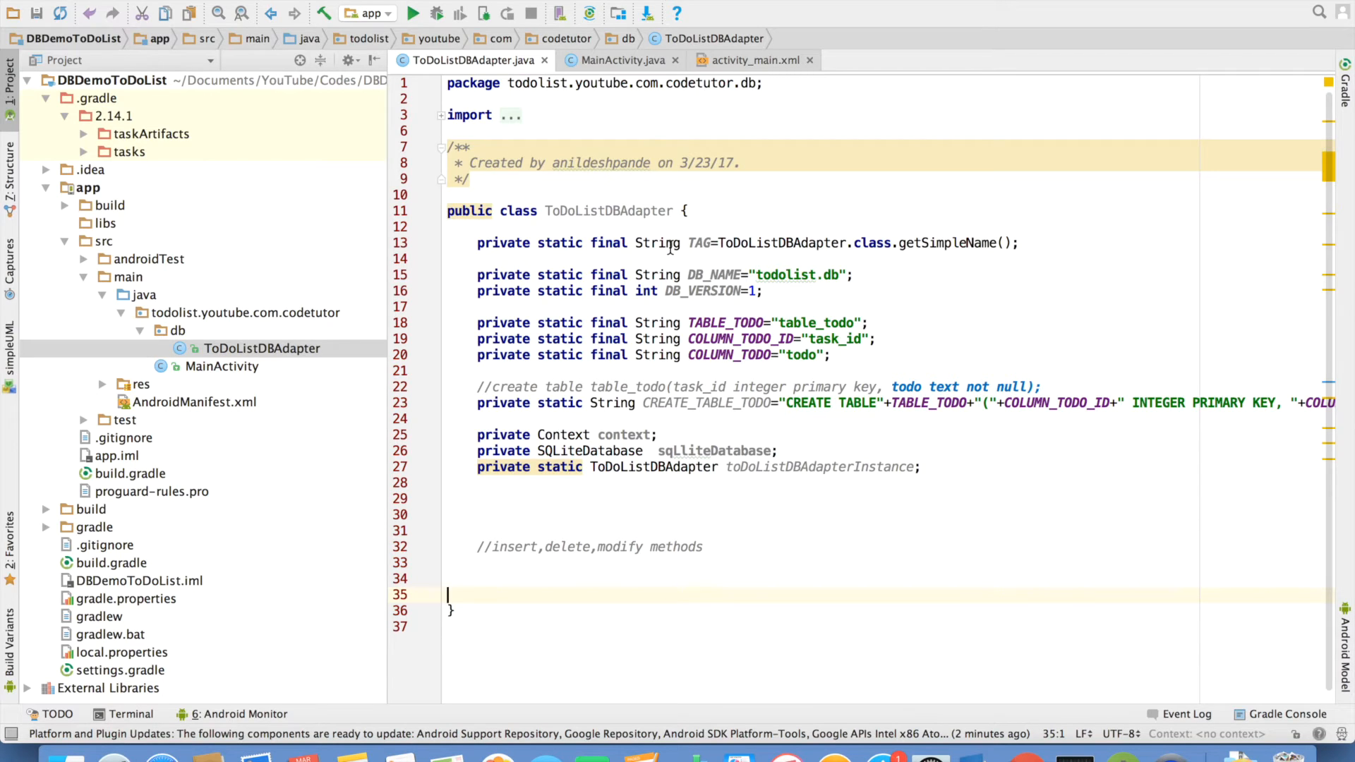
double_click(711, 275)
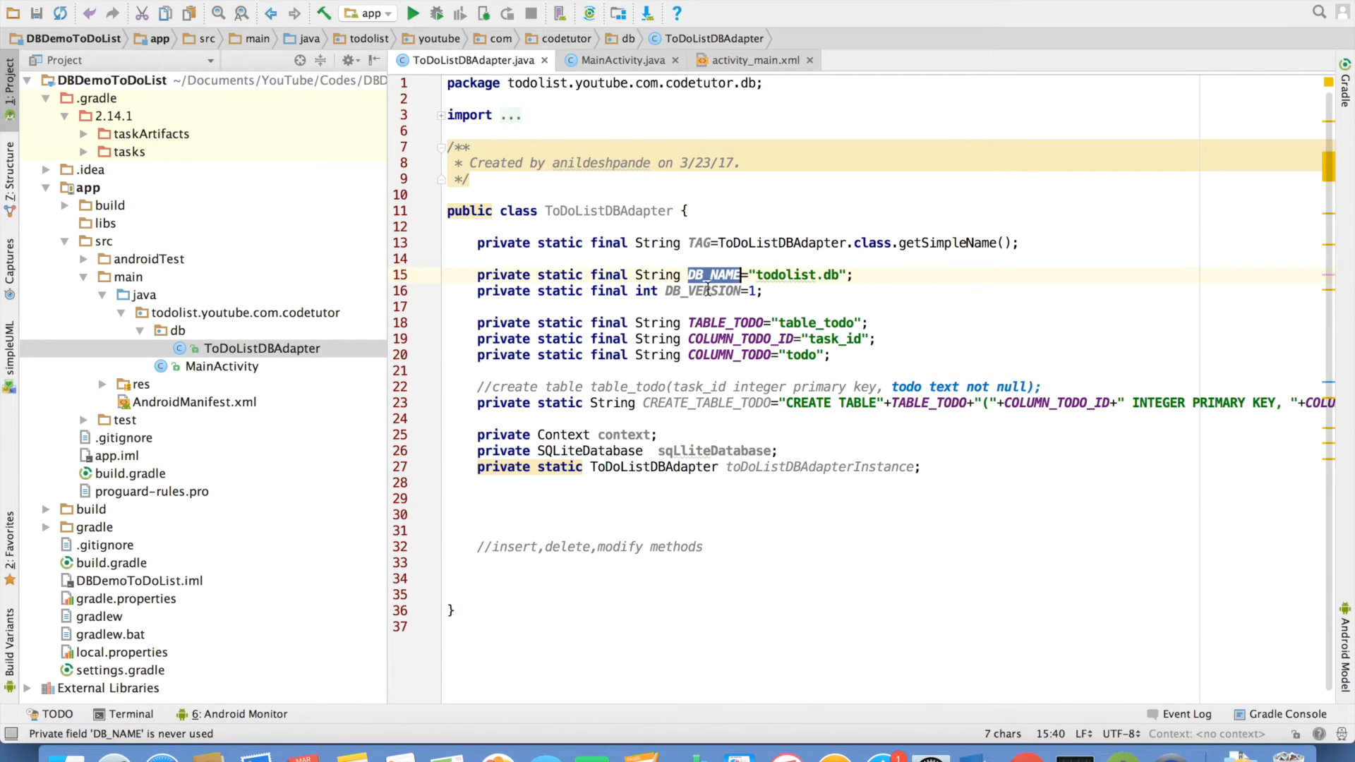
double_click(701, 290)
double_click(728, 321)
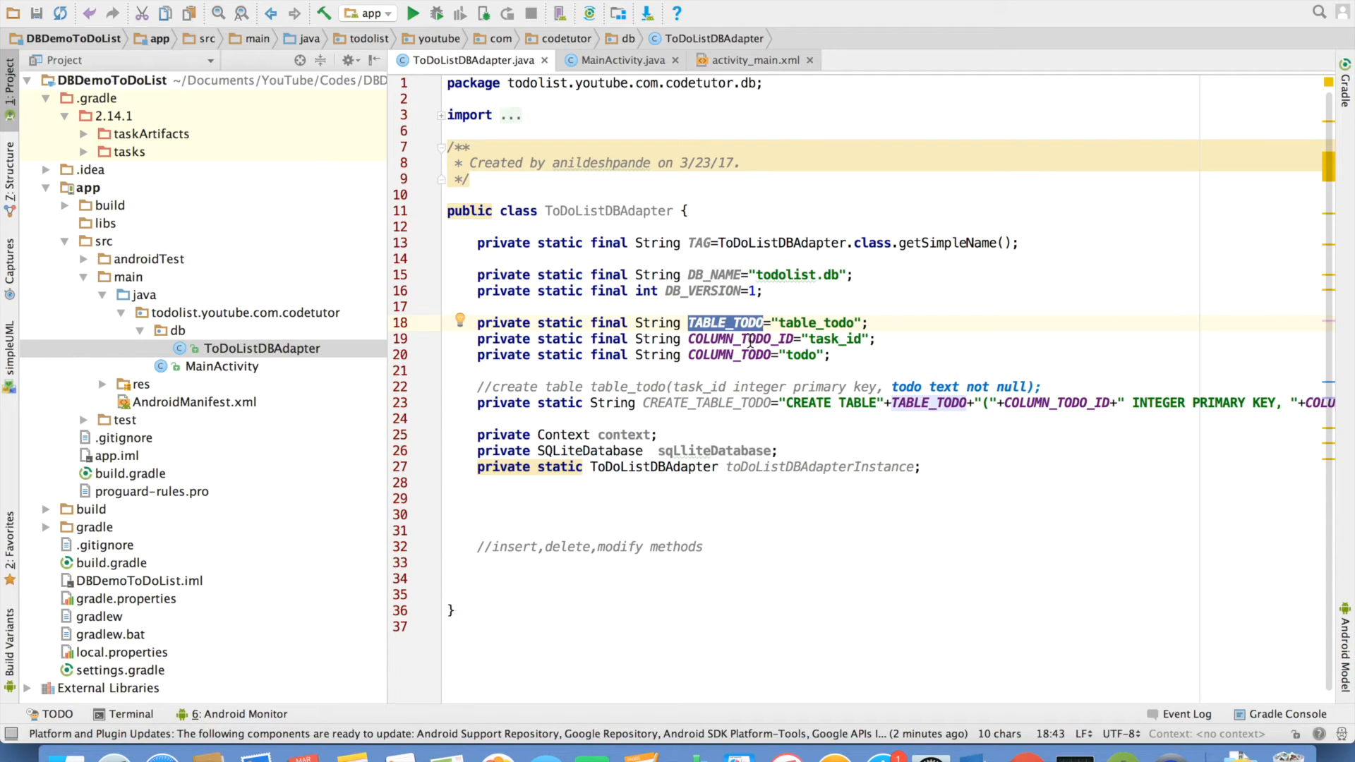
scroll(762, 322, down, 1)
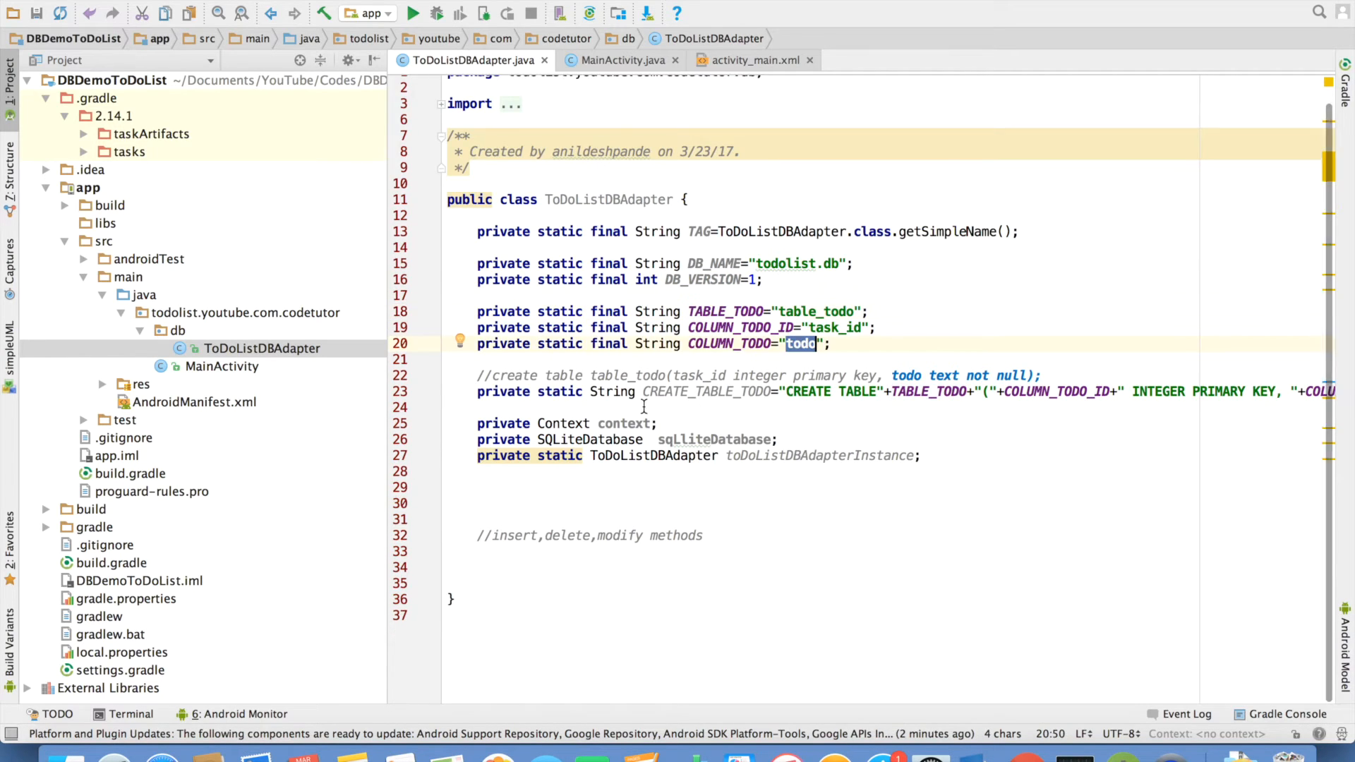
click(667, 393)
double_click(668, 391)
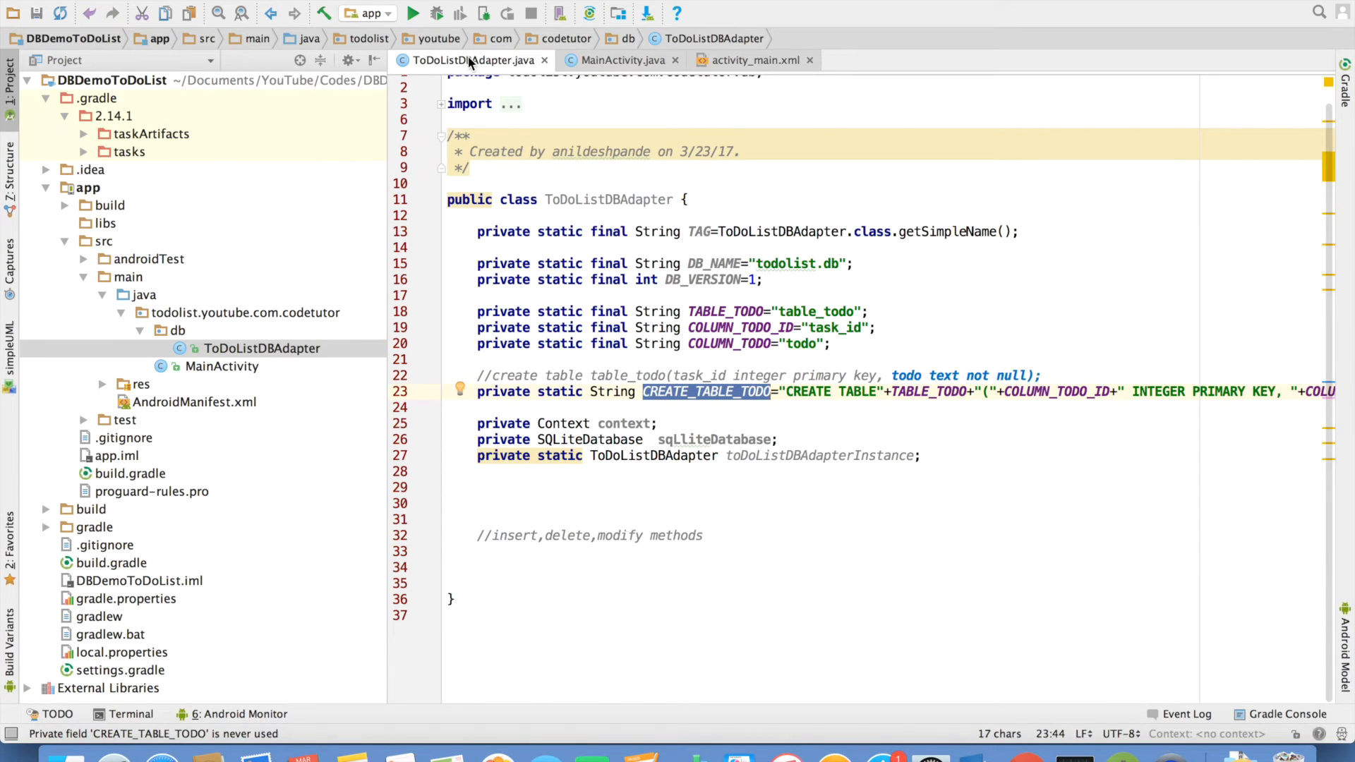
Step: Widen the editor and review the context, sqlLiteDatabase and toDoListDBAdapterInstance fields
double_click(469, 61)
click(514, 512)
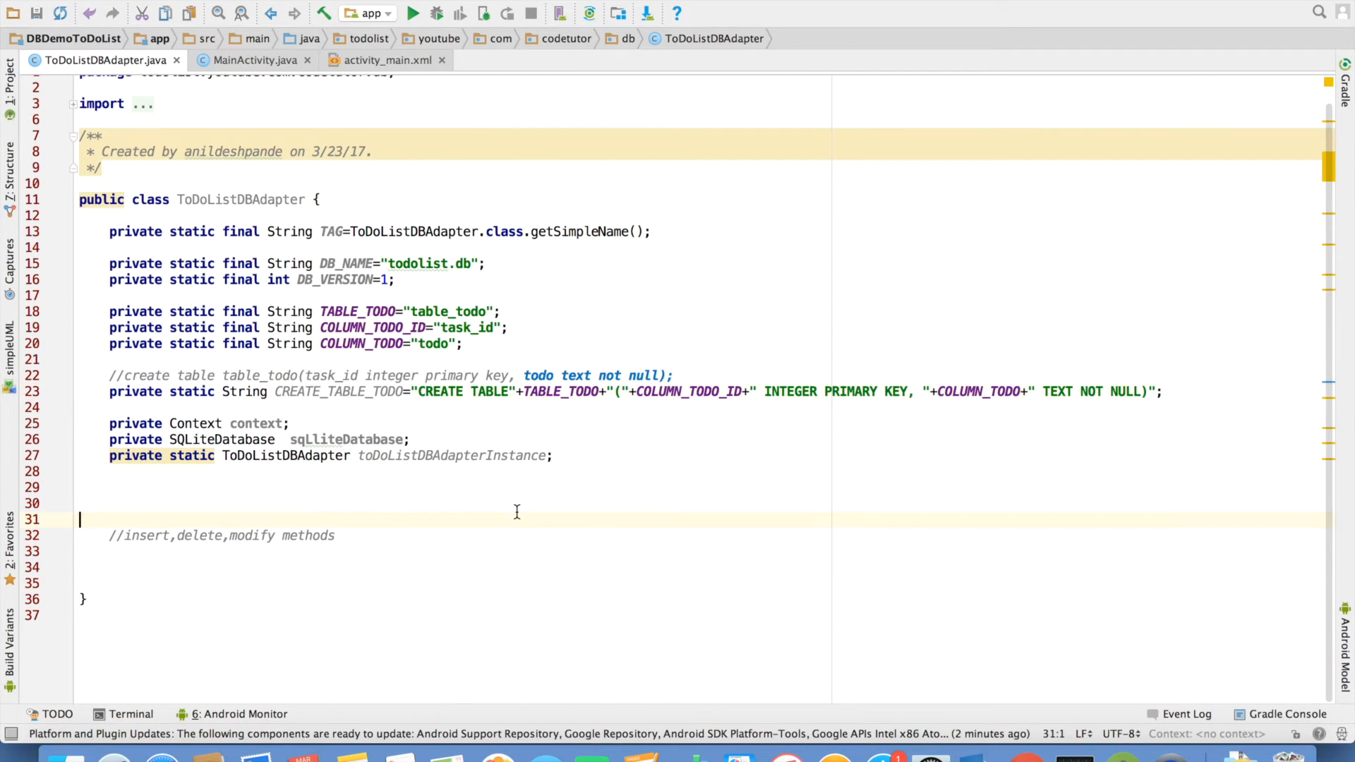
double_click(255, 424)
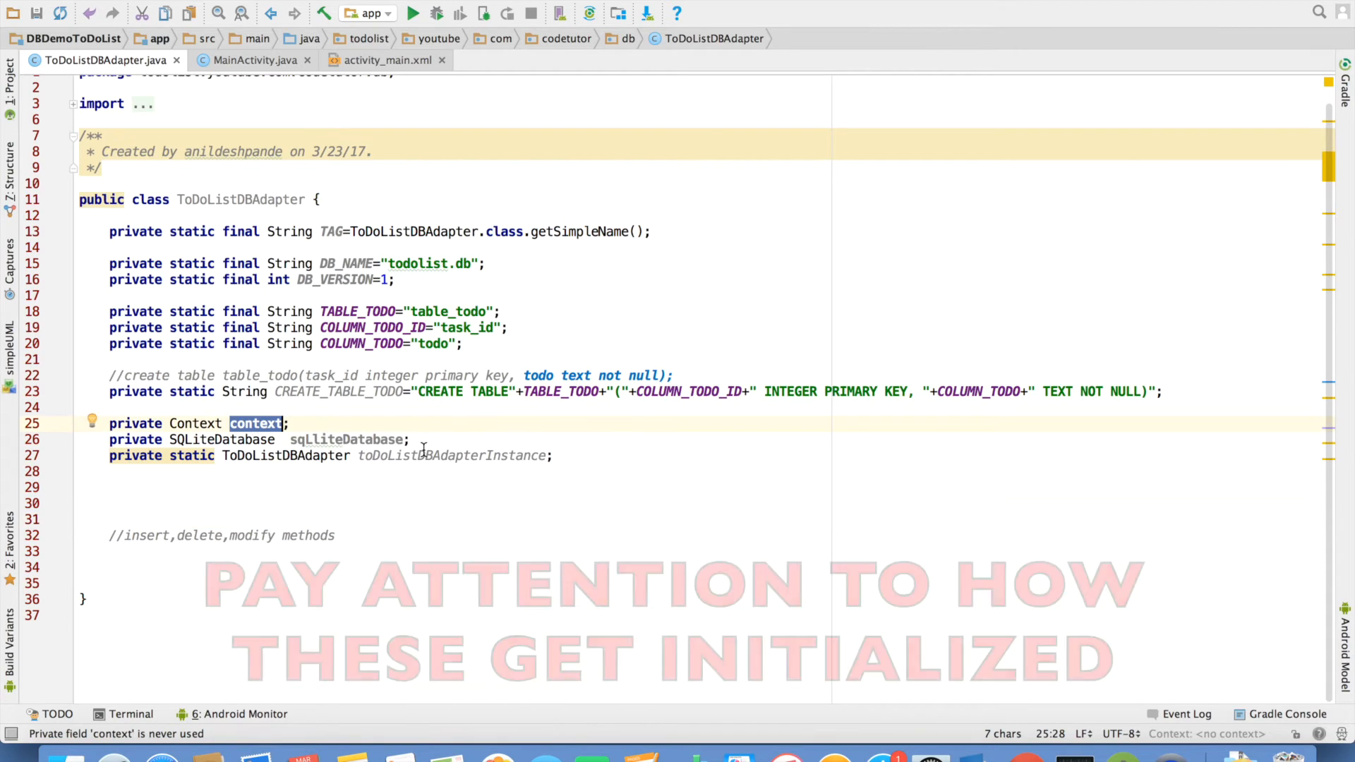
click(373, 438)
double_click(372, 438)
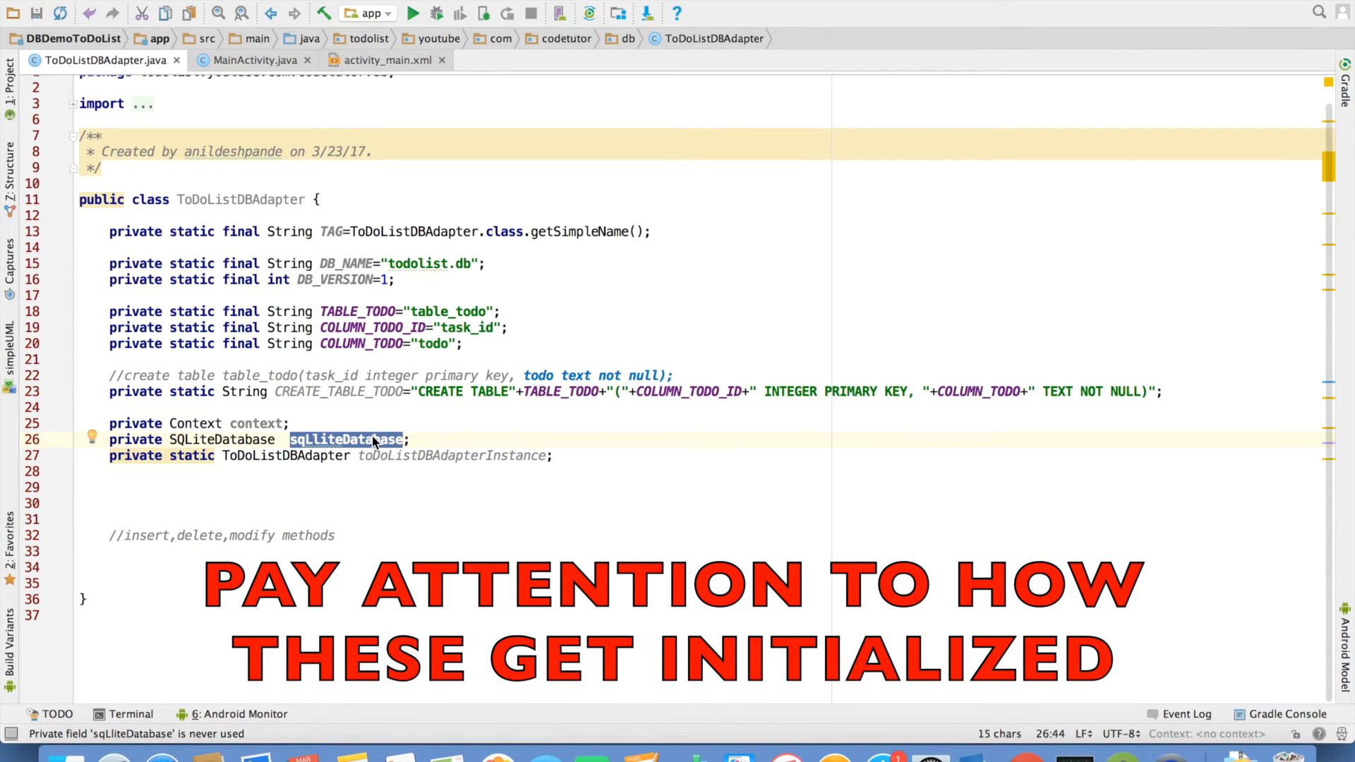
double_click(445, 455)
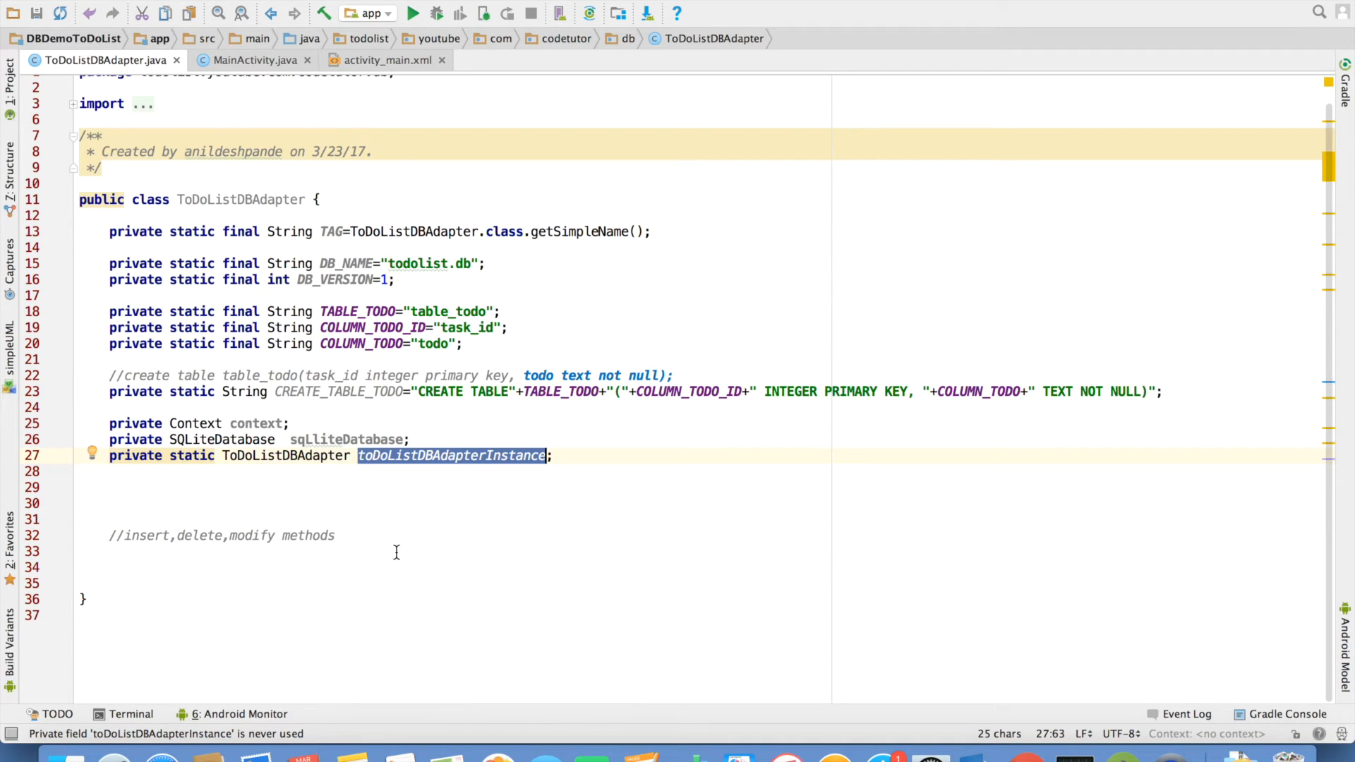
Step: Declare a private static class ToDoListDBHelper extending SQLiteOpenHelper below the methods comment
click(362, 556)
key(Return)
text(private )
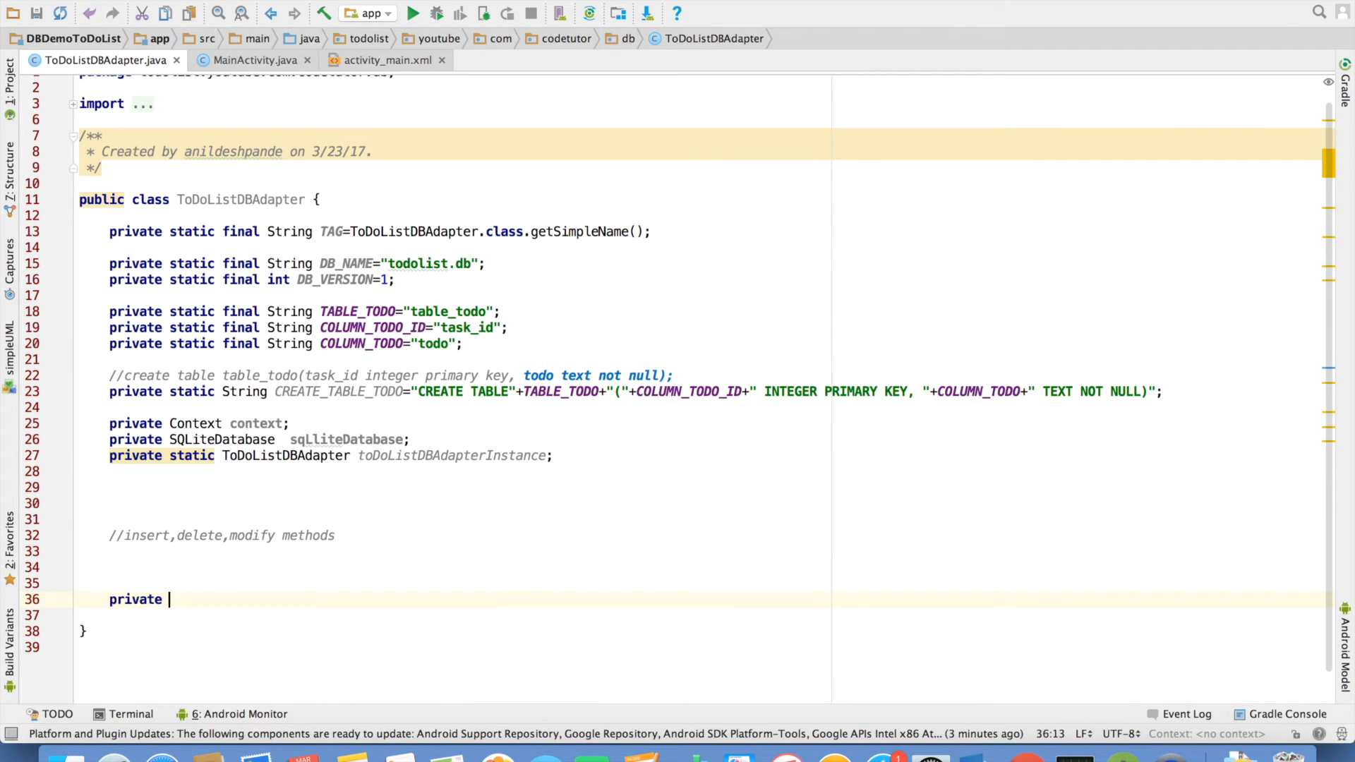
text(static class)
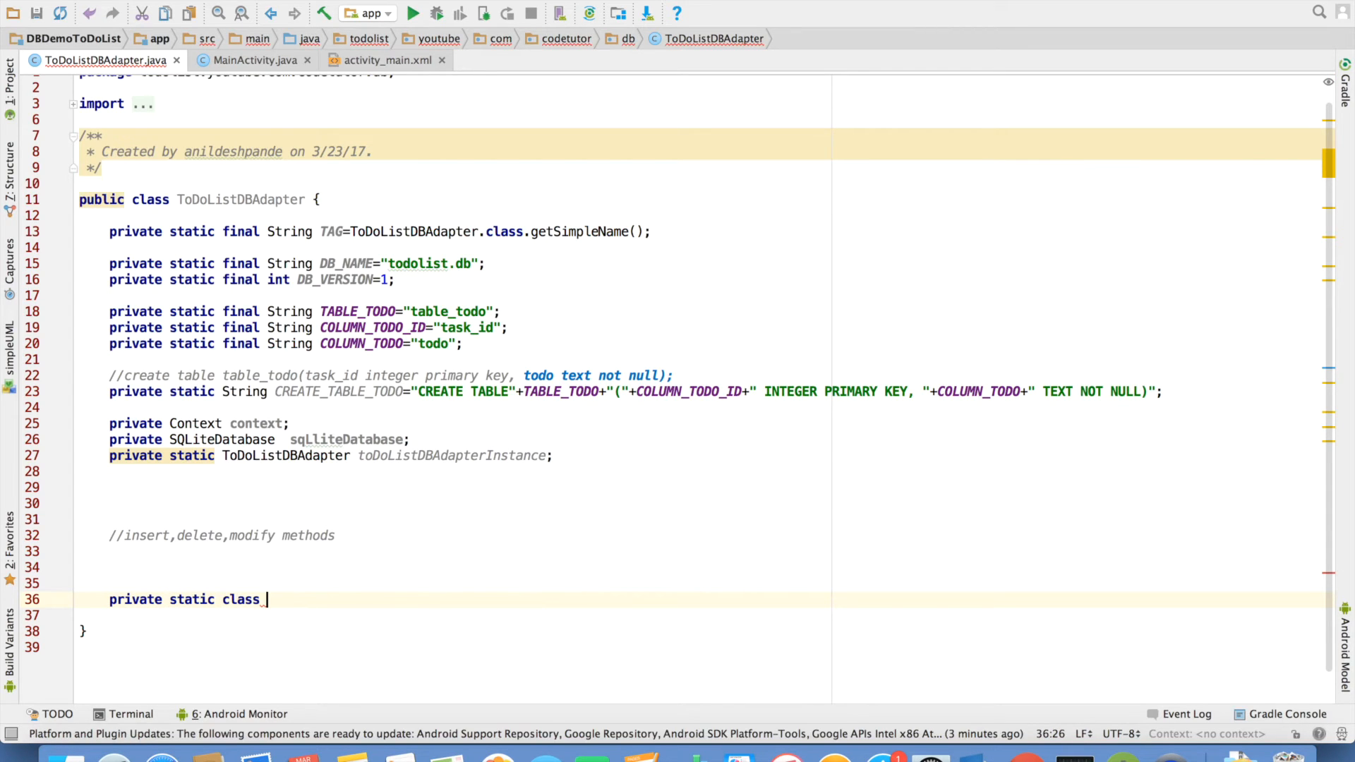
drag(352, 231, 427, 231)
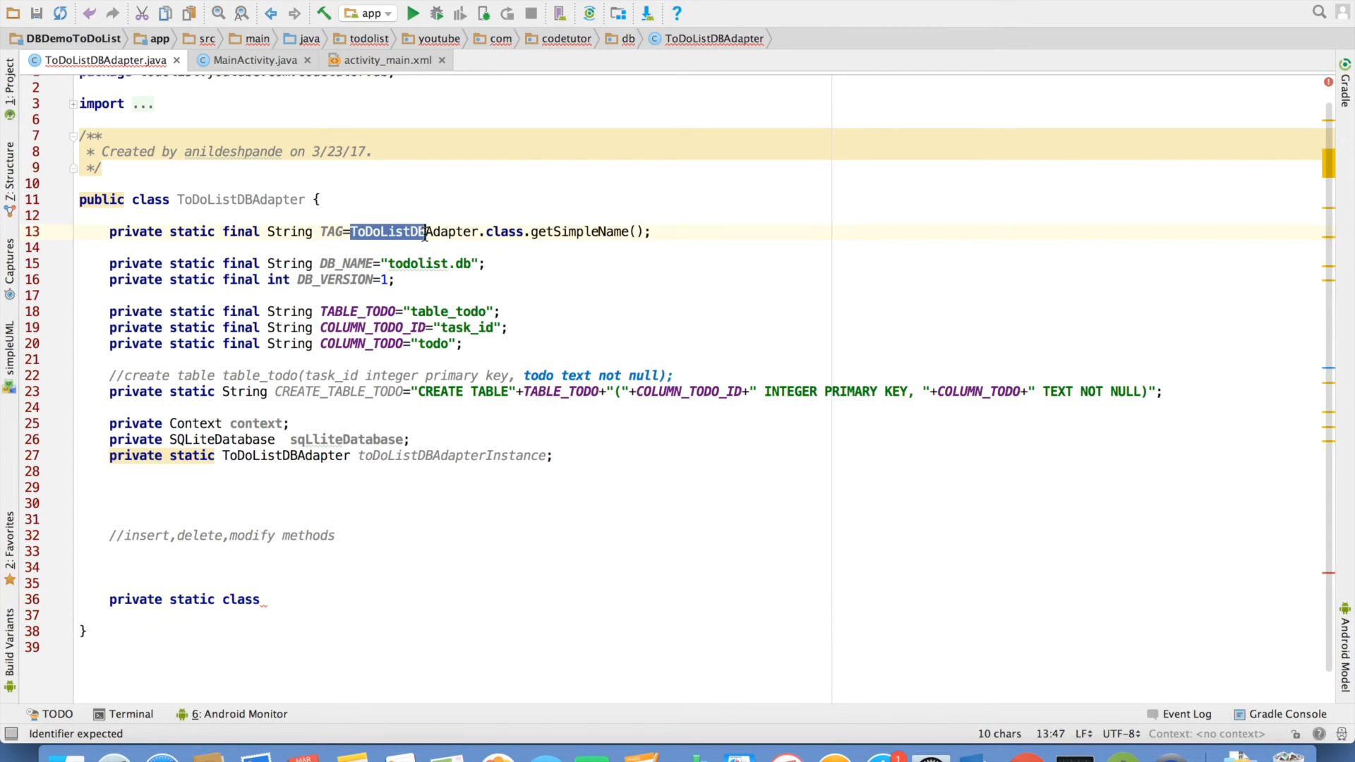
key(ctrl+c)
click(317, 600)
key(ctrl+v)
text(Helper )
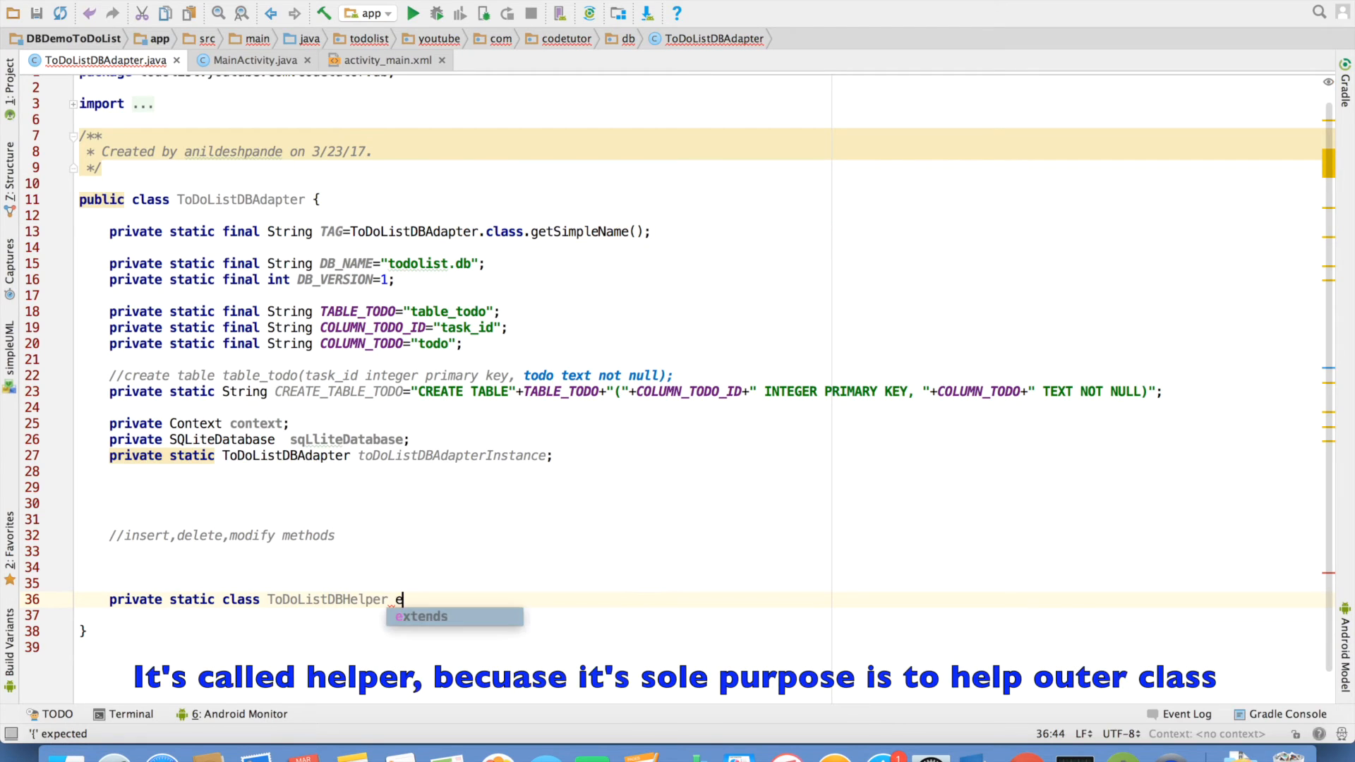
text(extends SQL)
key(Return)
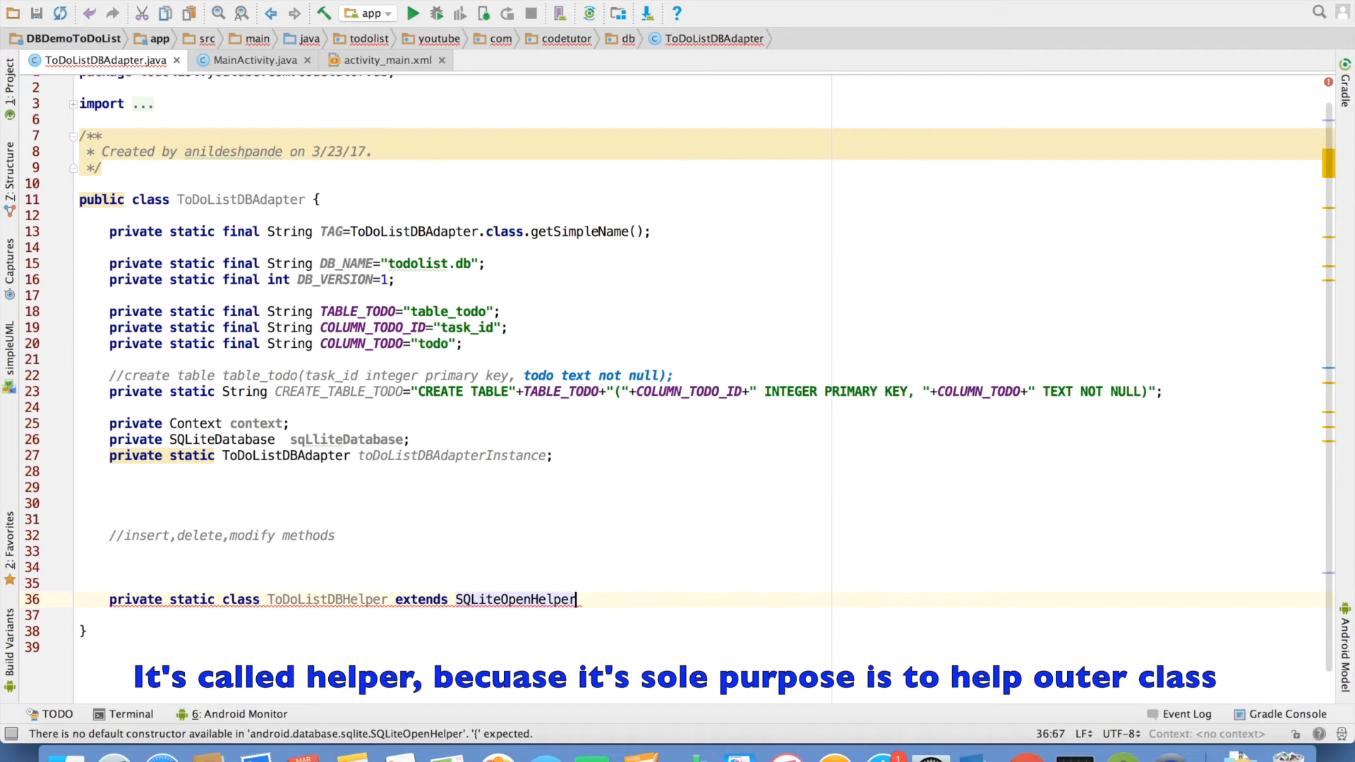
text({)
key(Return)
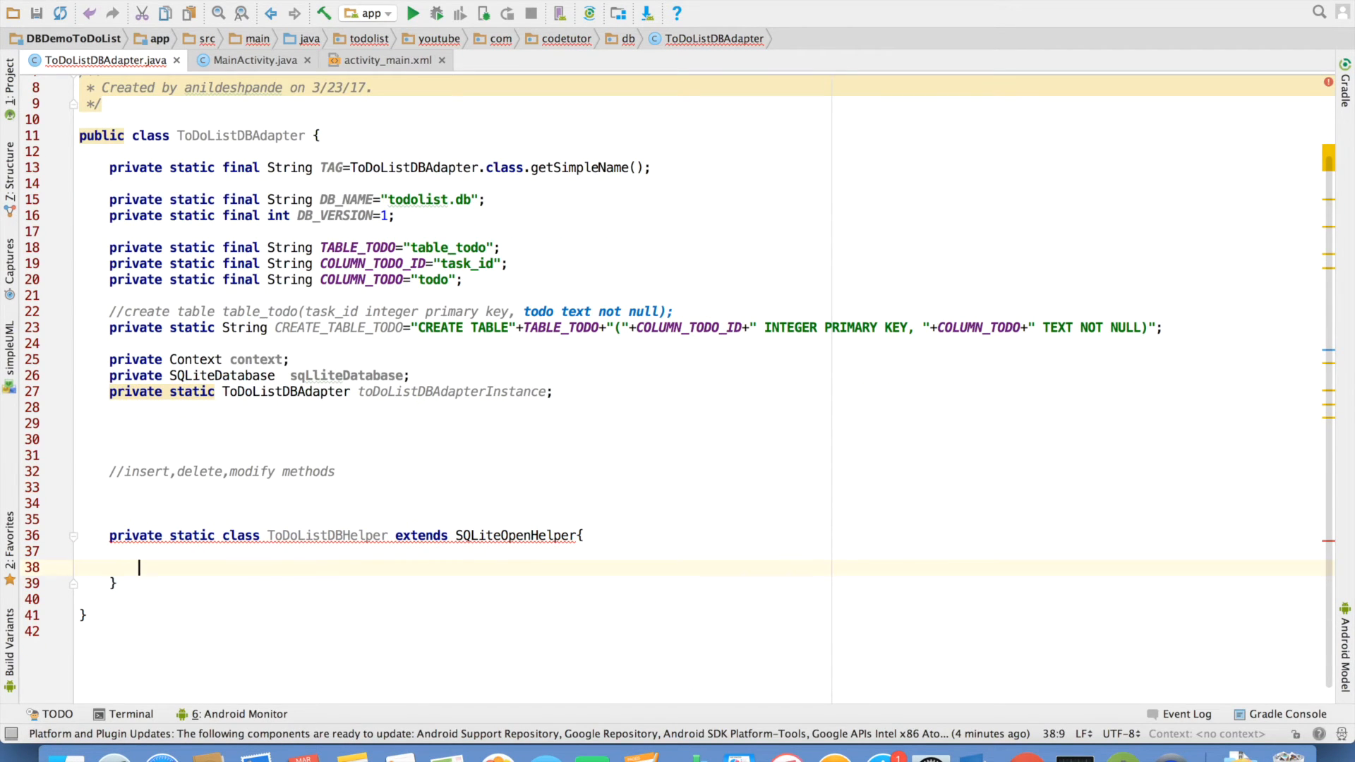
text(public)
Step: Start a ToDoListDBHelper constructor taking context, database name, CursorFactory and version parameters
double_click(326, 535)
key(ctrl+c)
click(220, 572)
key(ctrl+v)
text(()
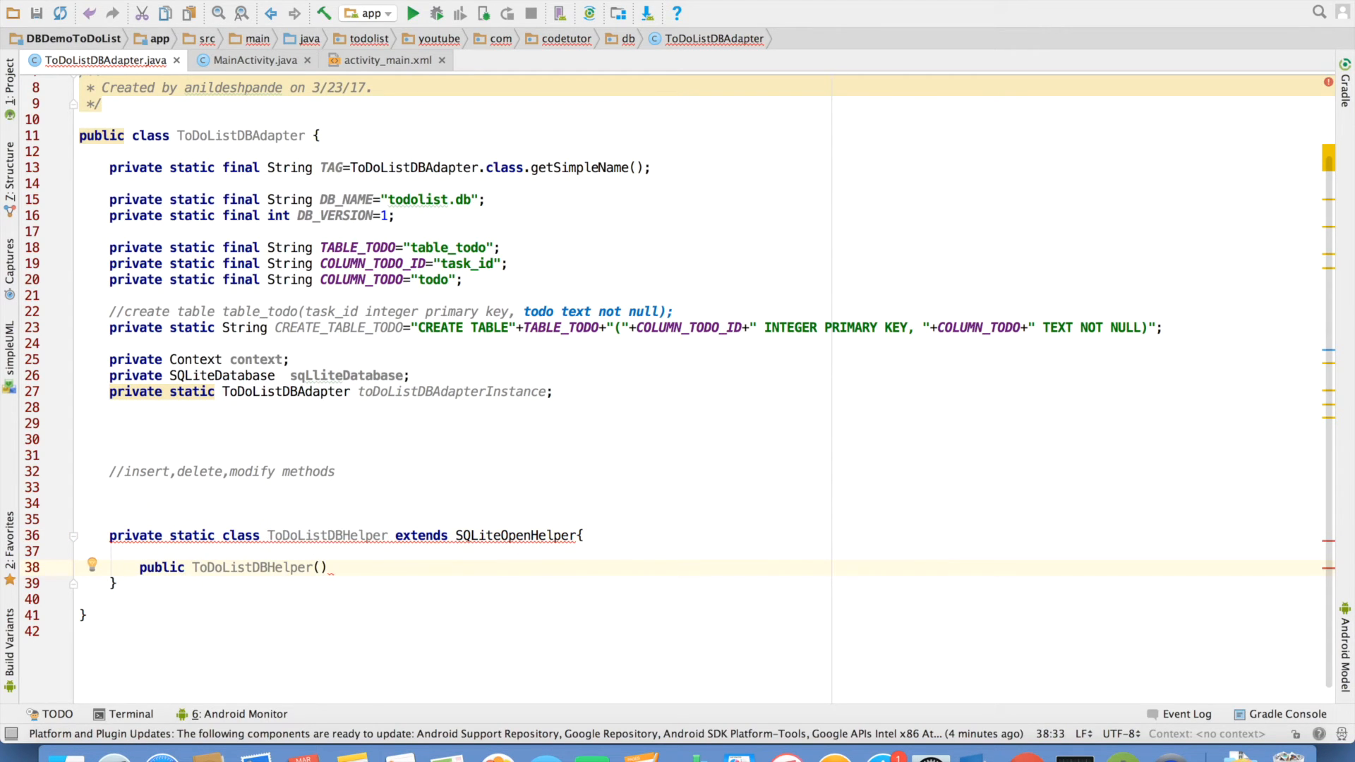
text(Con)
key(Return)
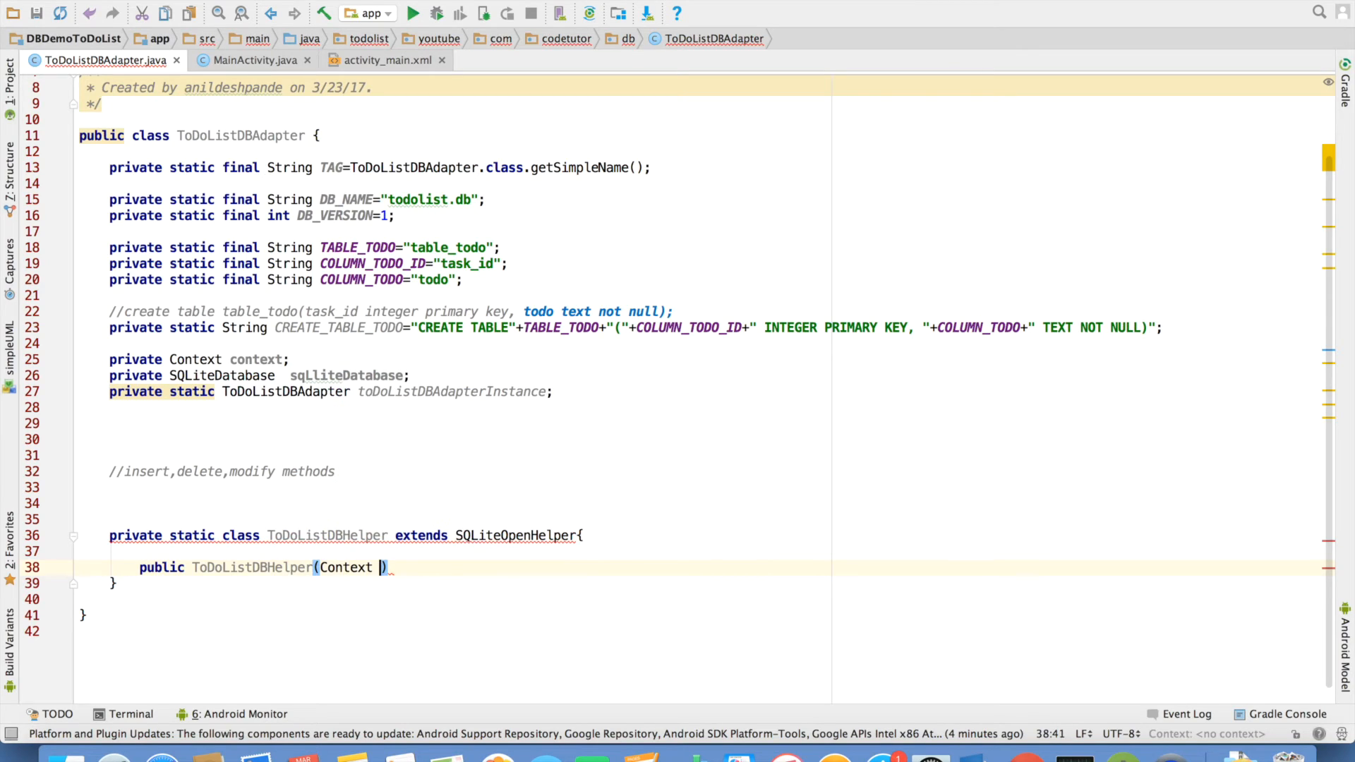
text(c)
key(Return)
text(, )
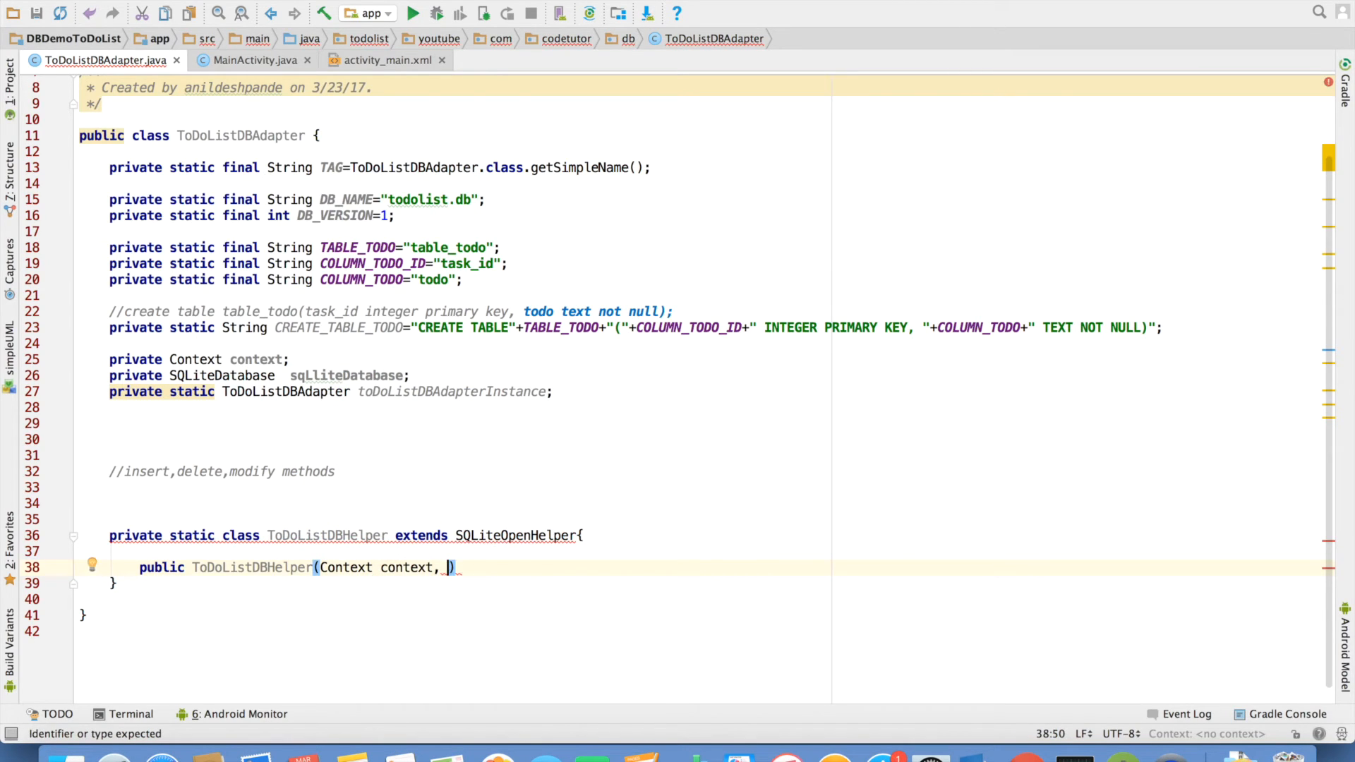
text(String da)
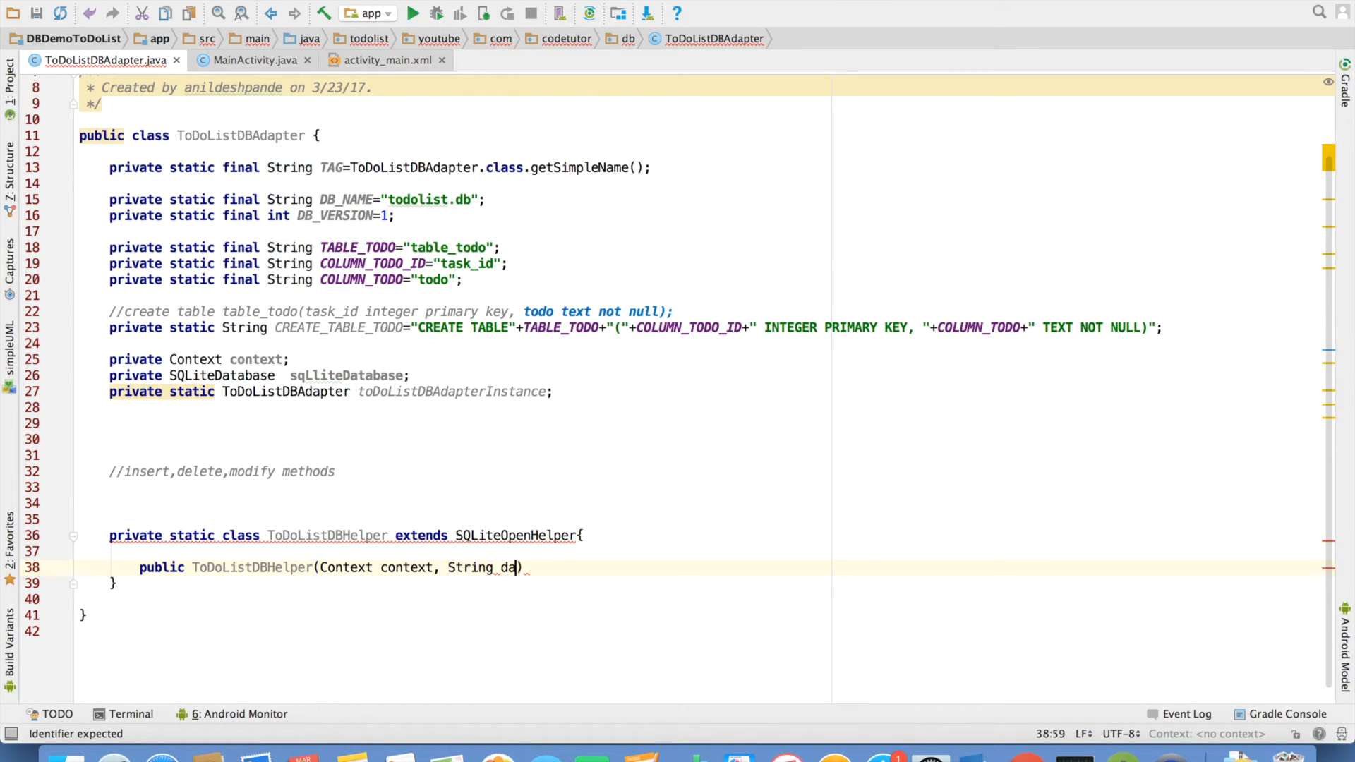
text(tabaseName, )
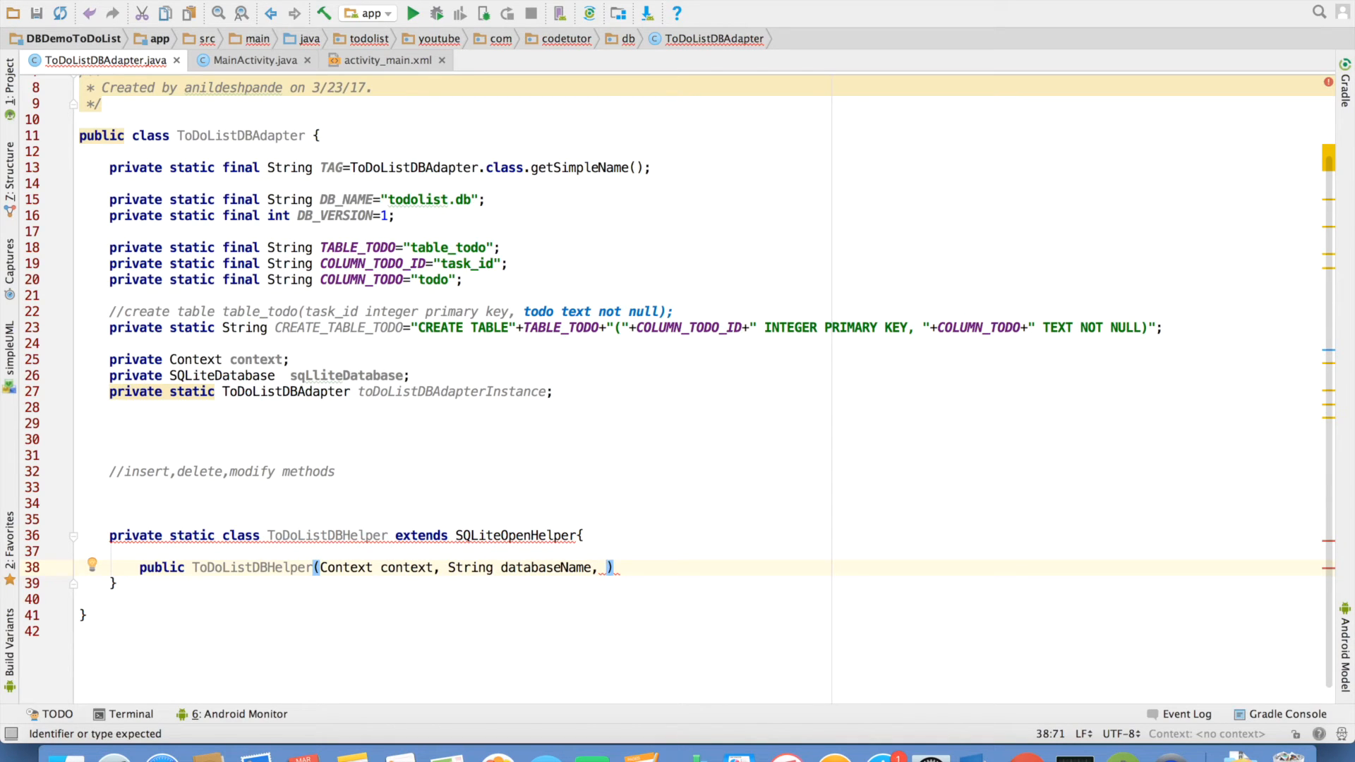
text(SQl)
key(Return)
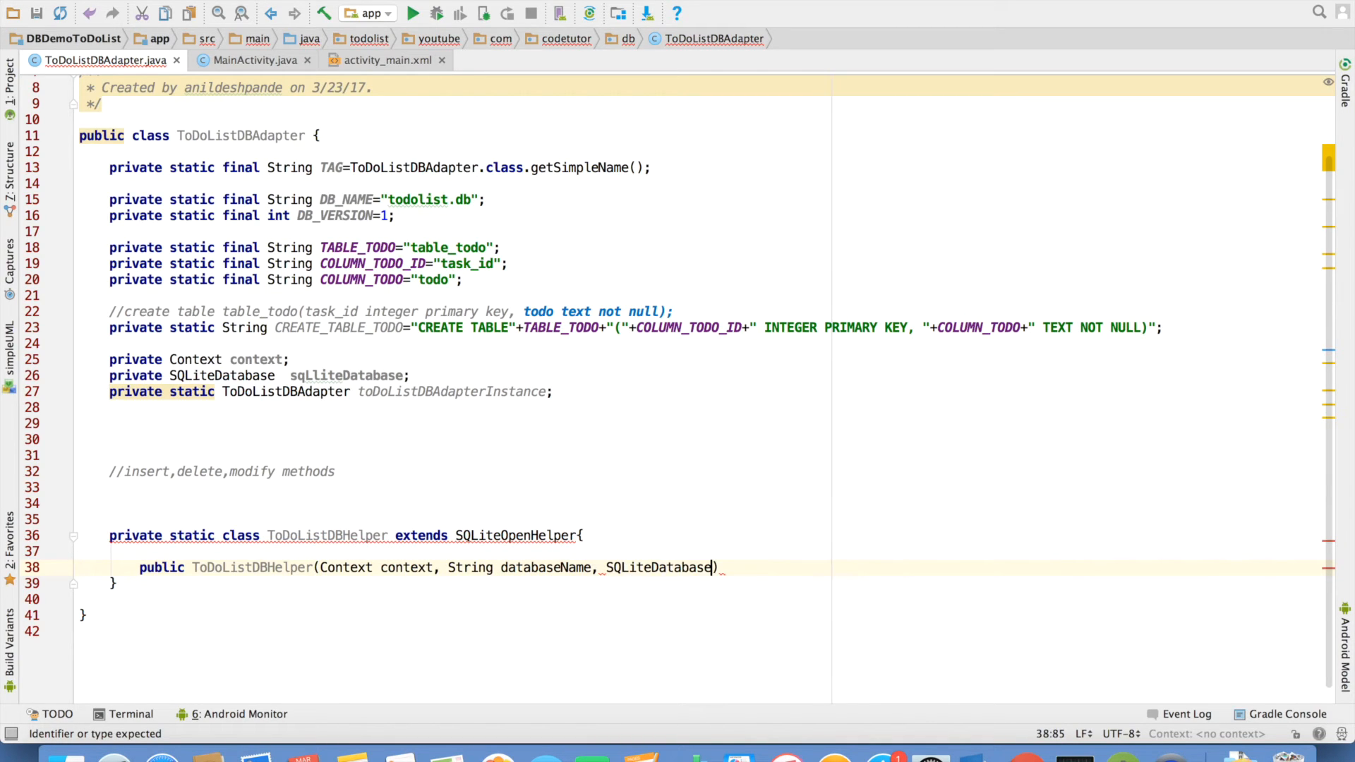
text(.)
key(Return)
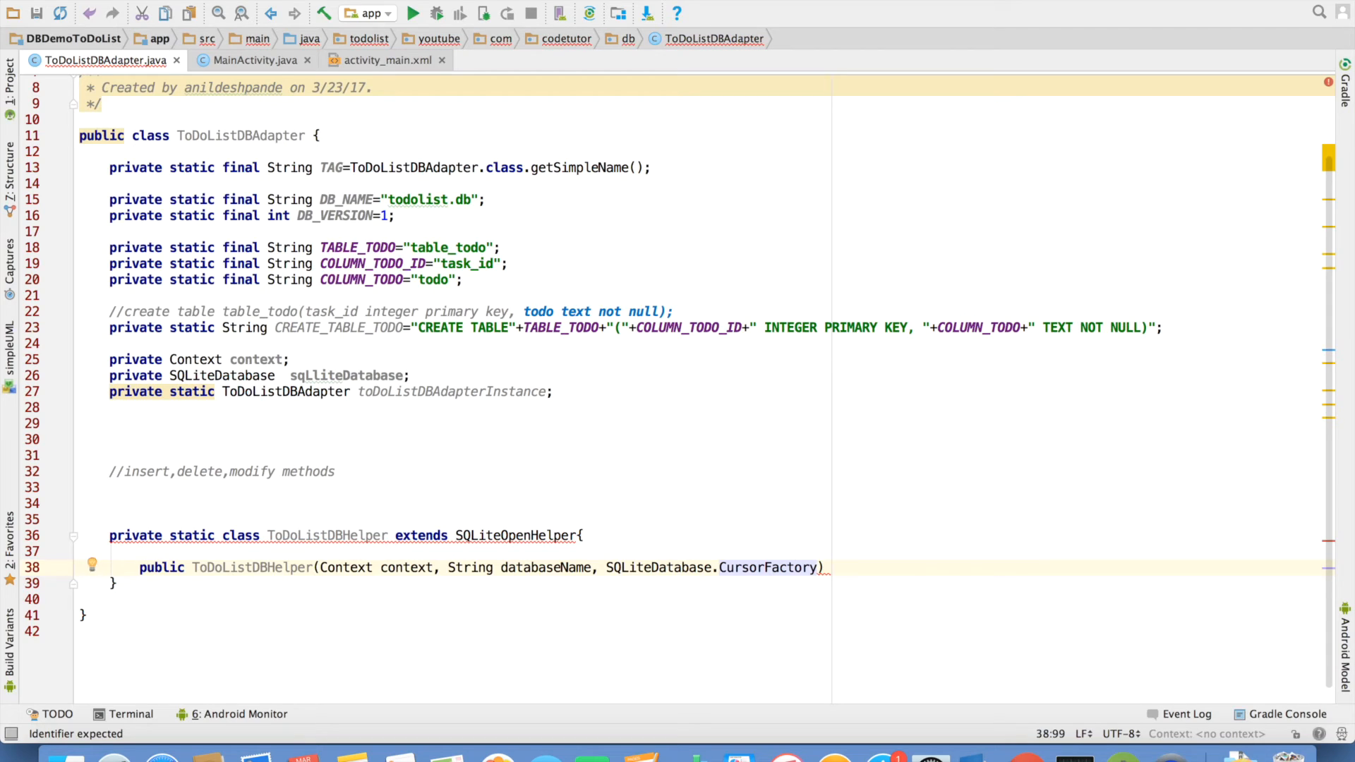
text(factory,)
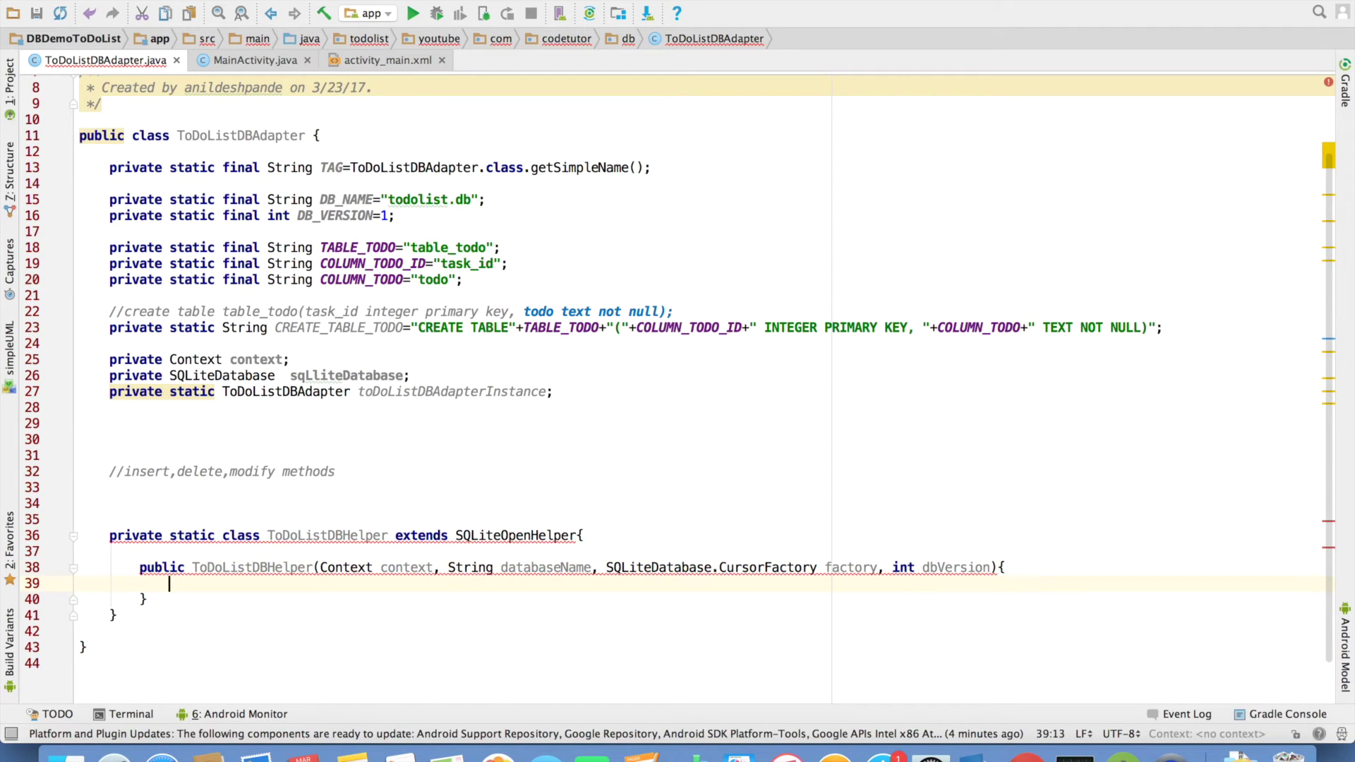
text(su)
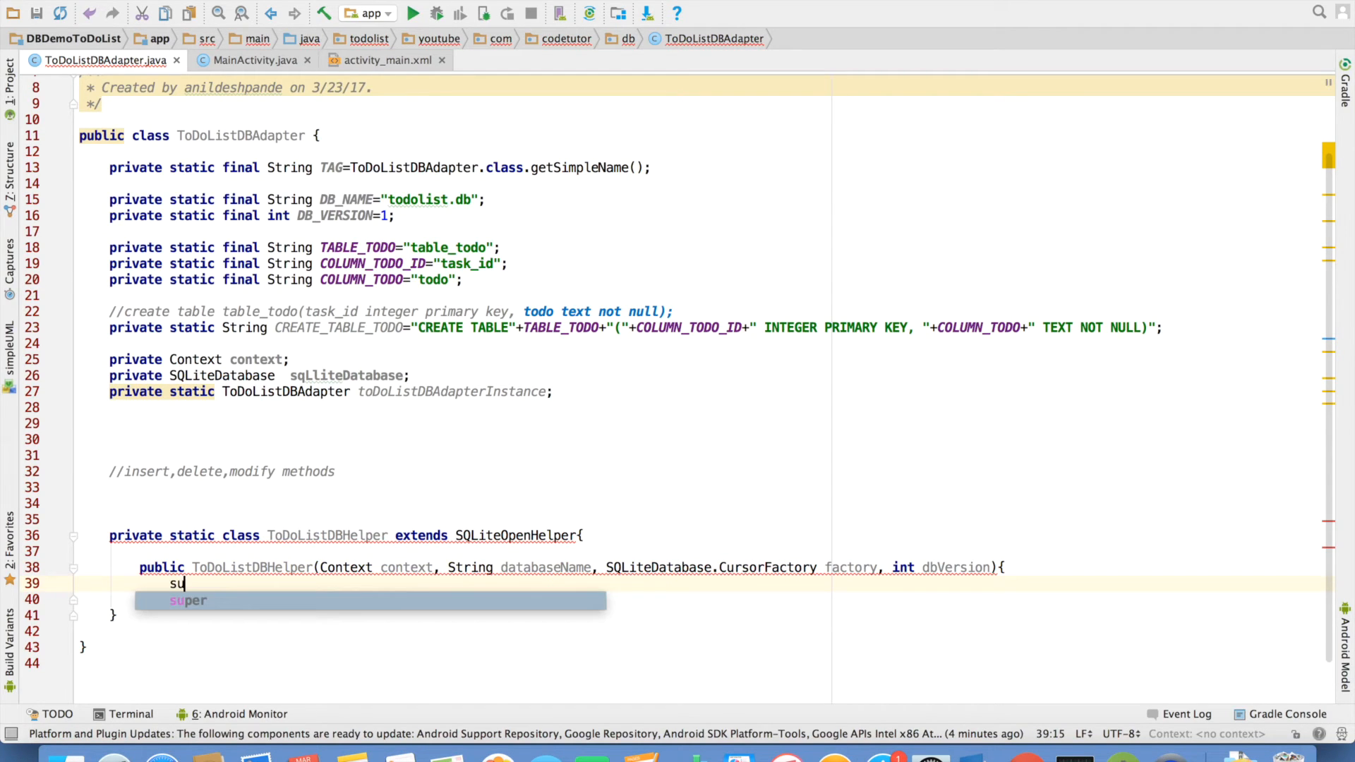
Step: Call super with context, name, factory and version inside the helper constructor
key(Return)
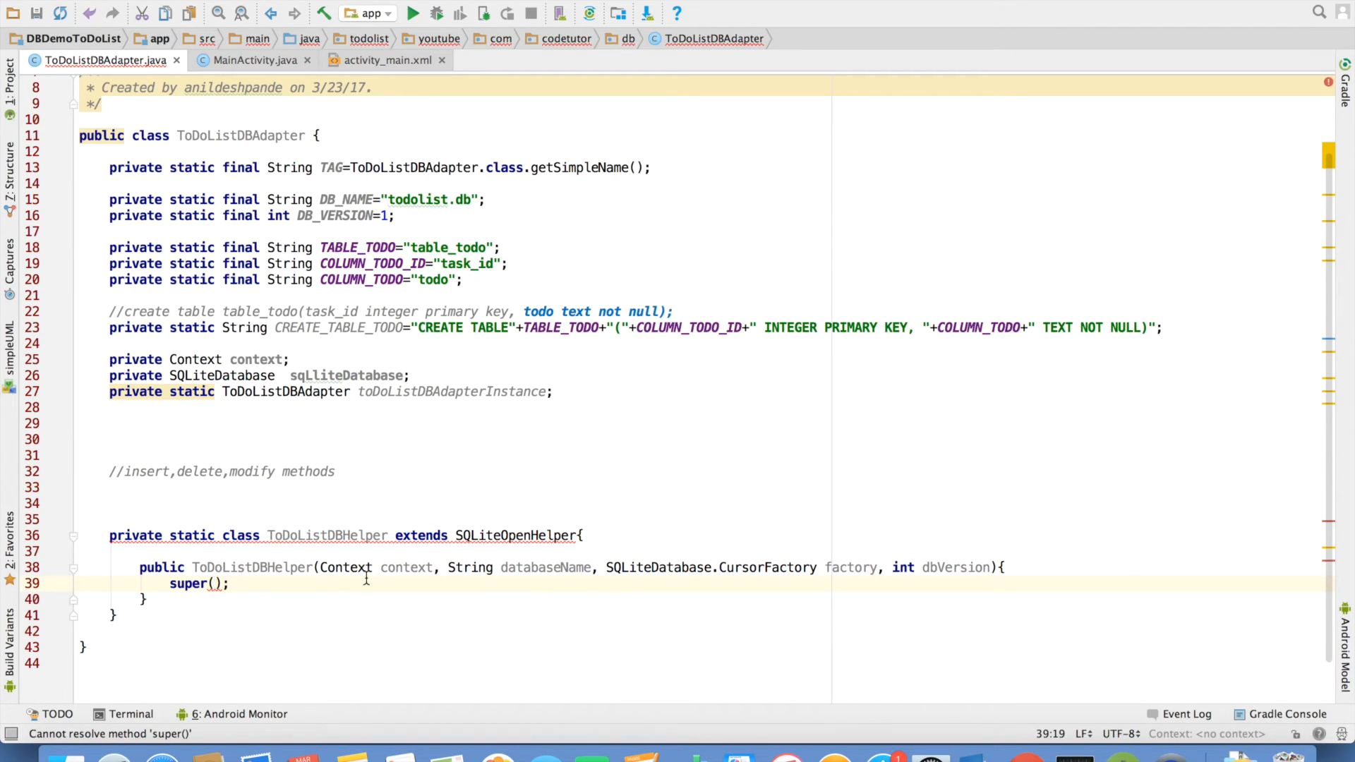
double_click(405, 567)
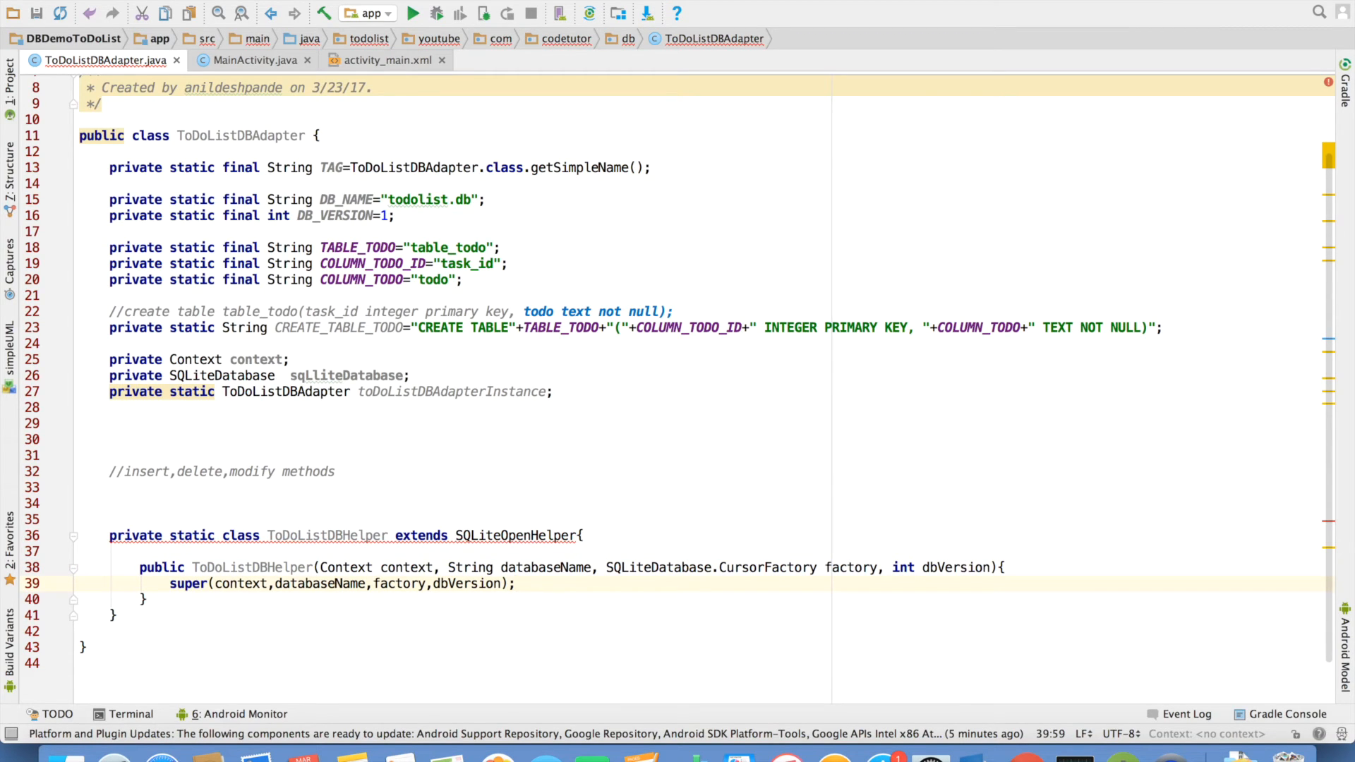
key(Down)
key(Return)
key(Return)
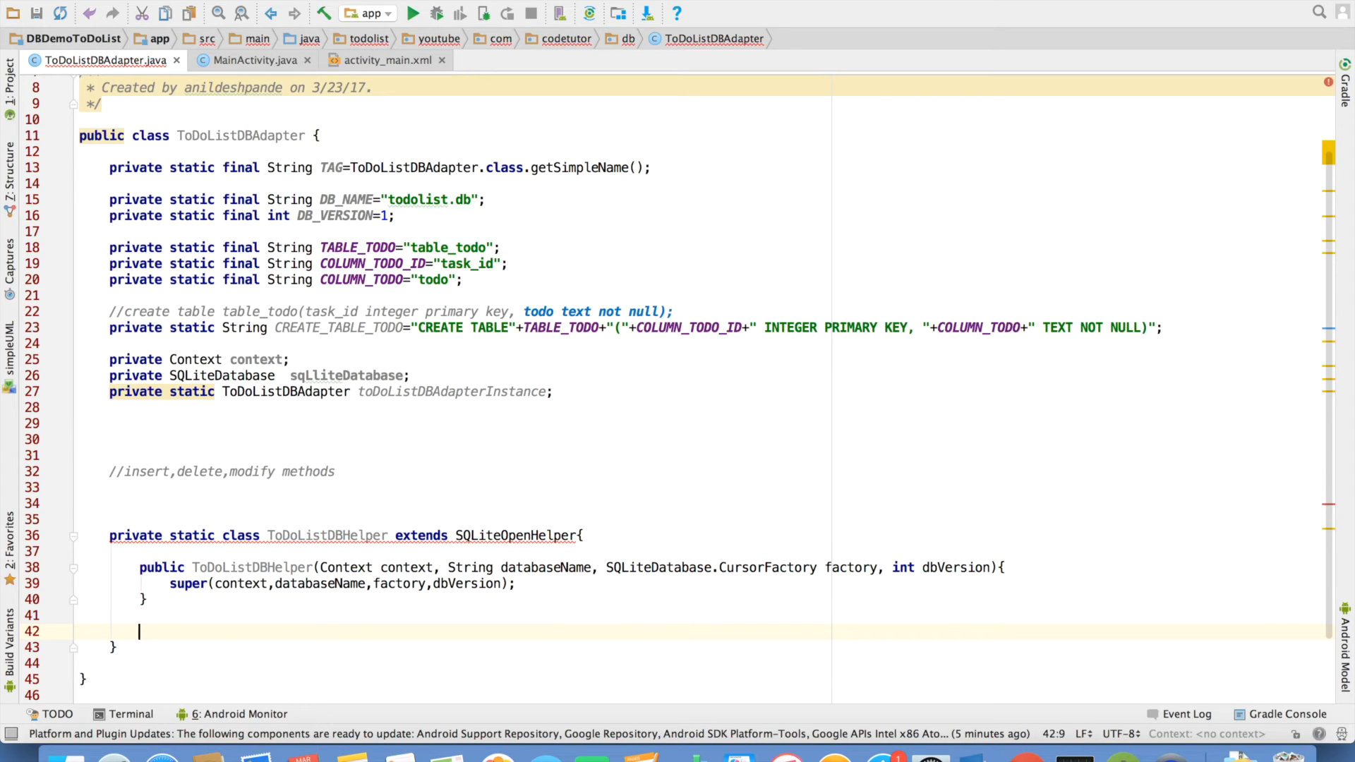
text(onC)
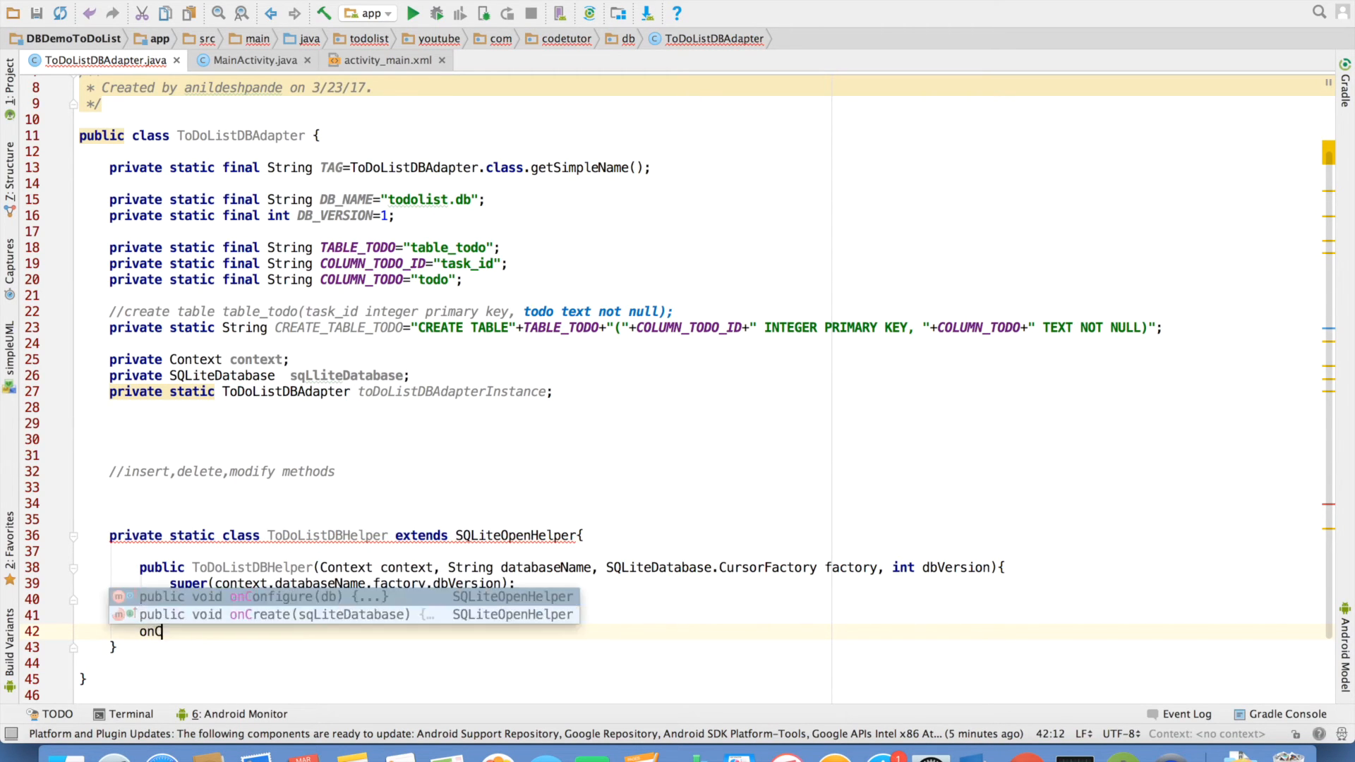
Step: Insert the onCreate and onUpgrade override stubs into ToDoListDBHelper
key(Return)
key(Return)
text(on)
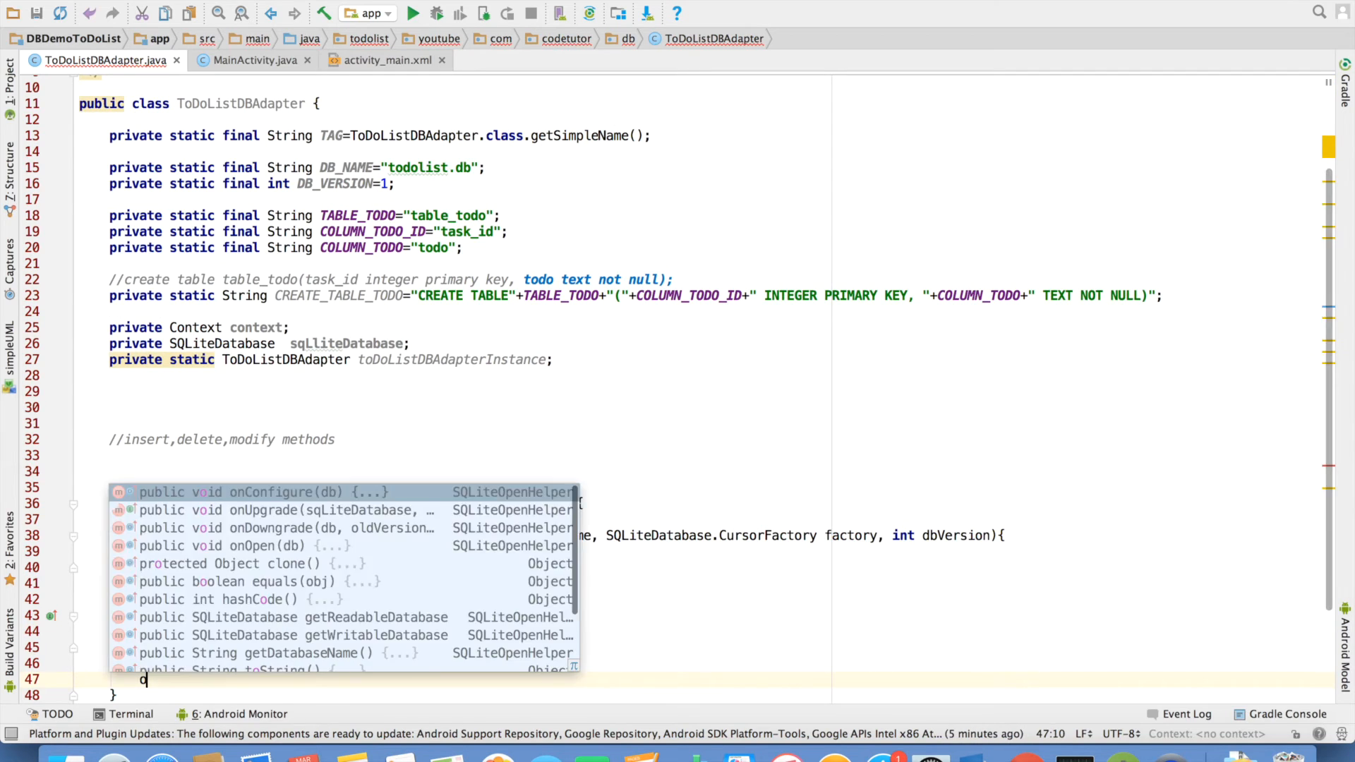
key(Down)
key(Return)
scroll(145, 477, down, 5)
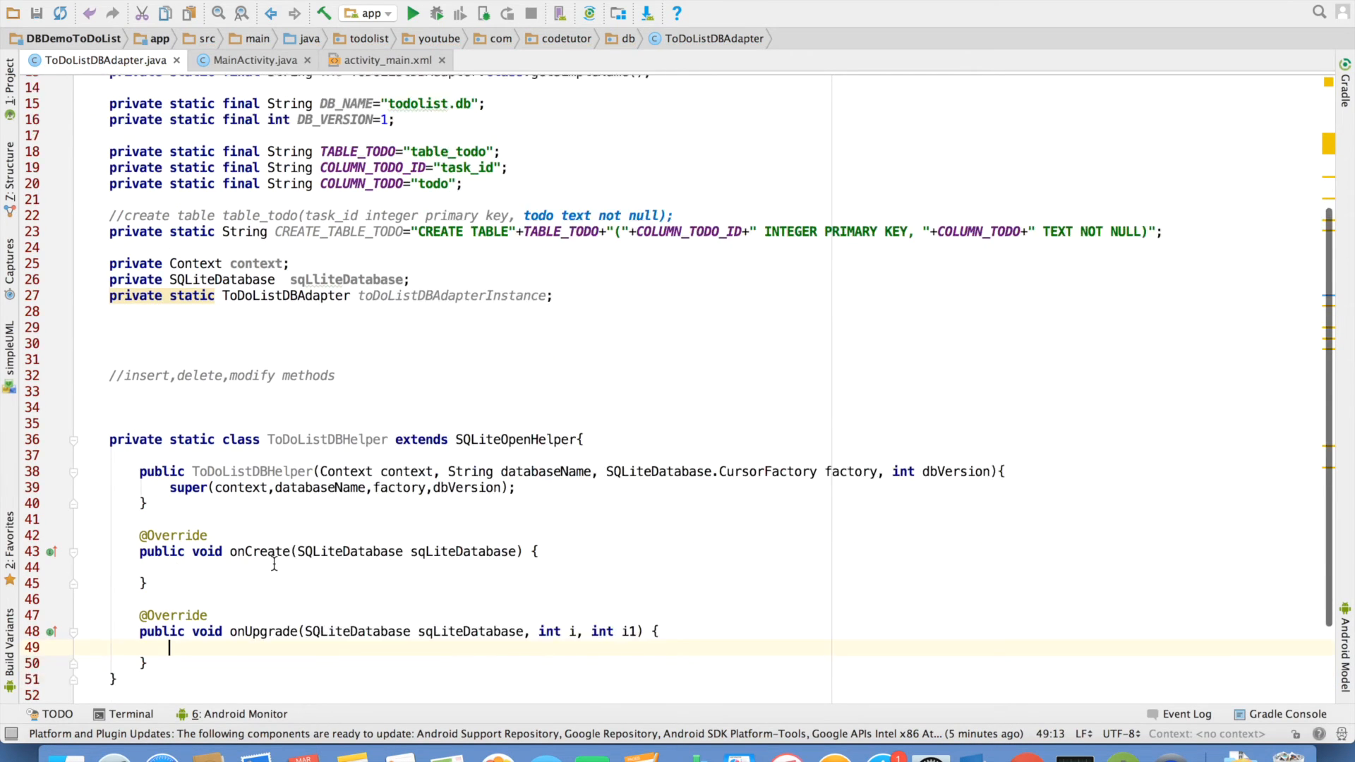
double_click(268, 435)
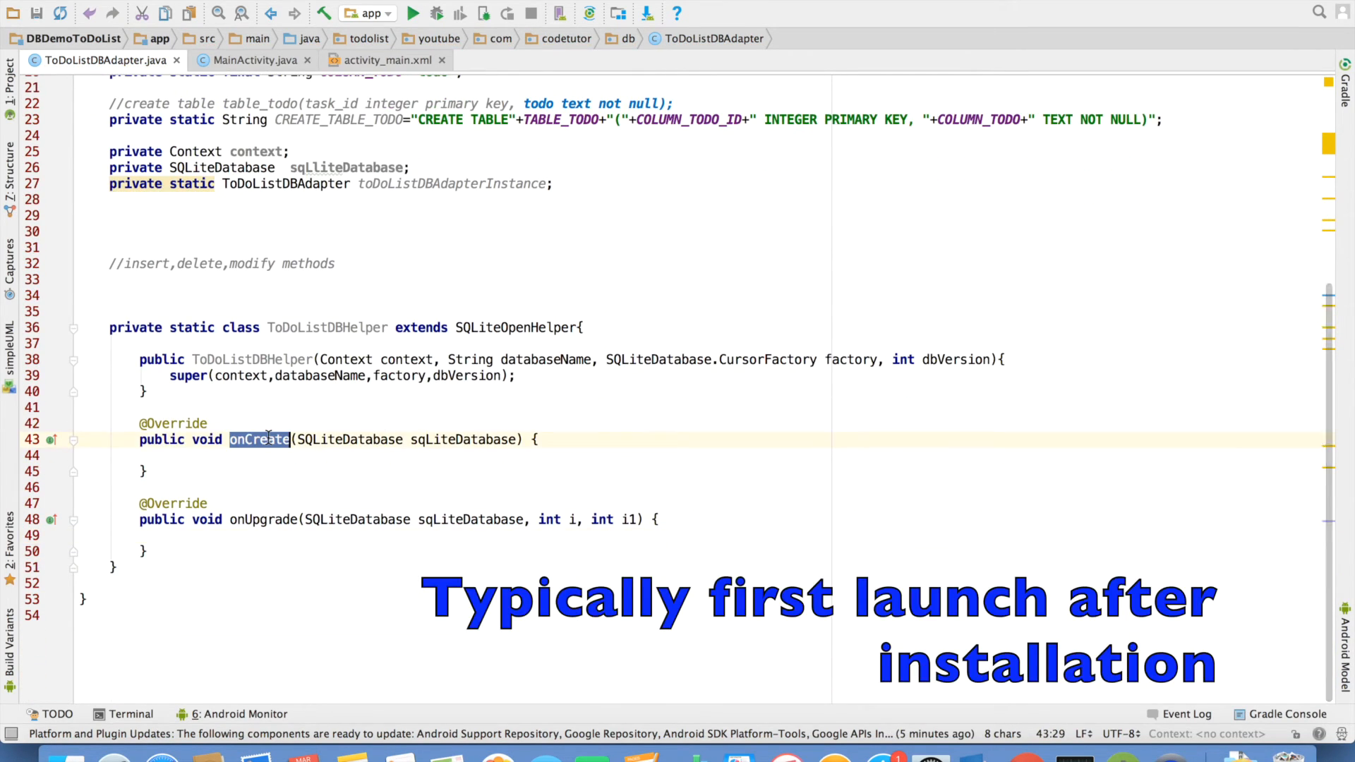
double_click(256, 518)
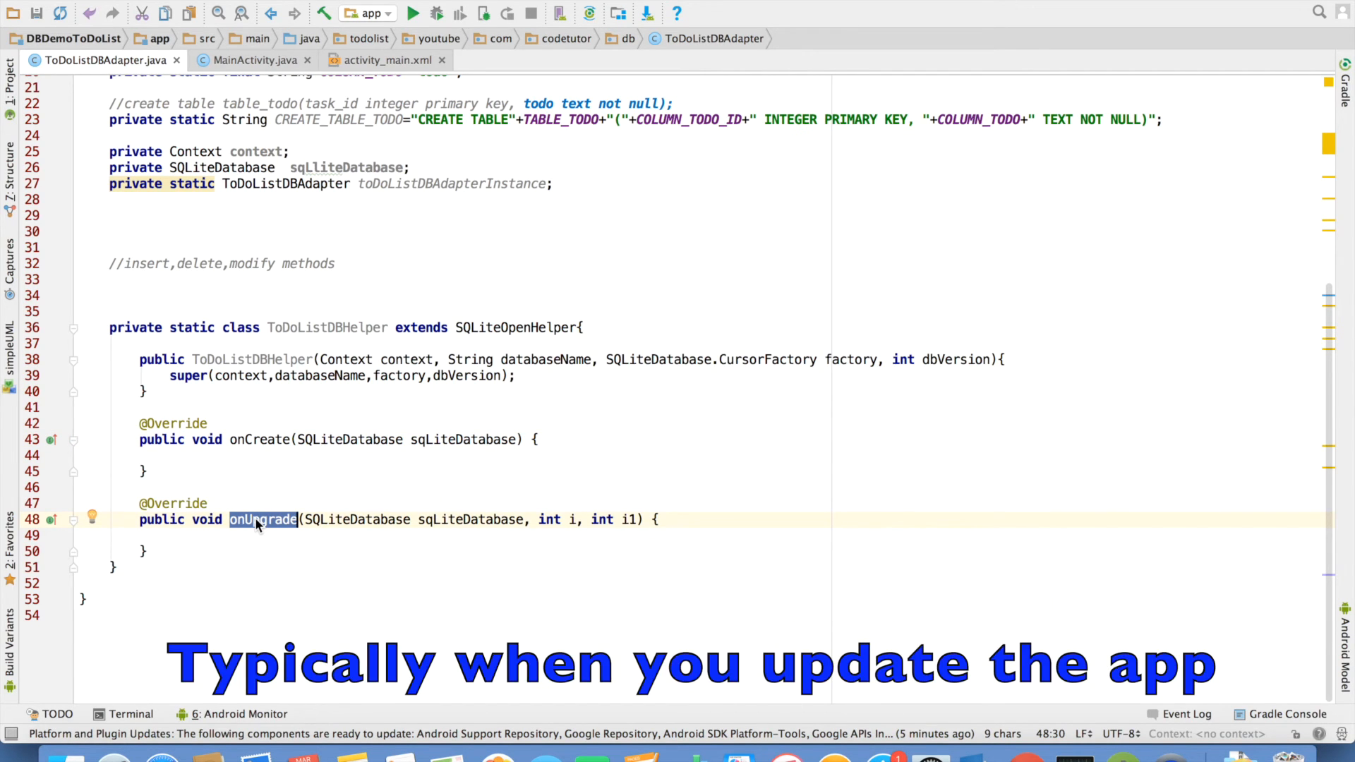
Step: Rename onUpgrade's parameters to oldVersion and newVersion with a not-implemented comment
double_click(574, 519)
text(oldVersion)
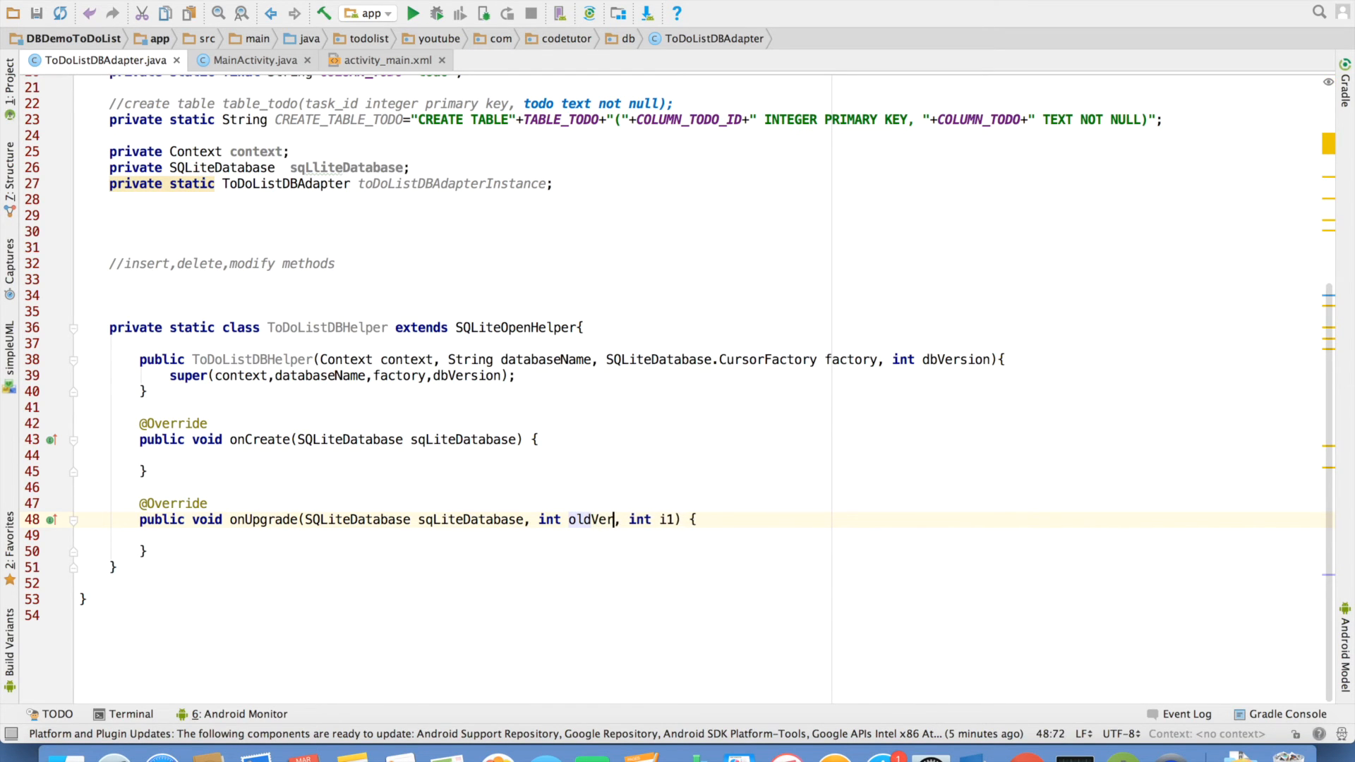
double_click(696, 519)
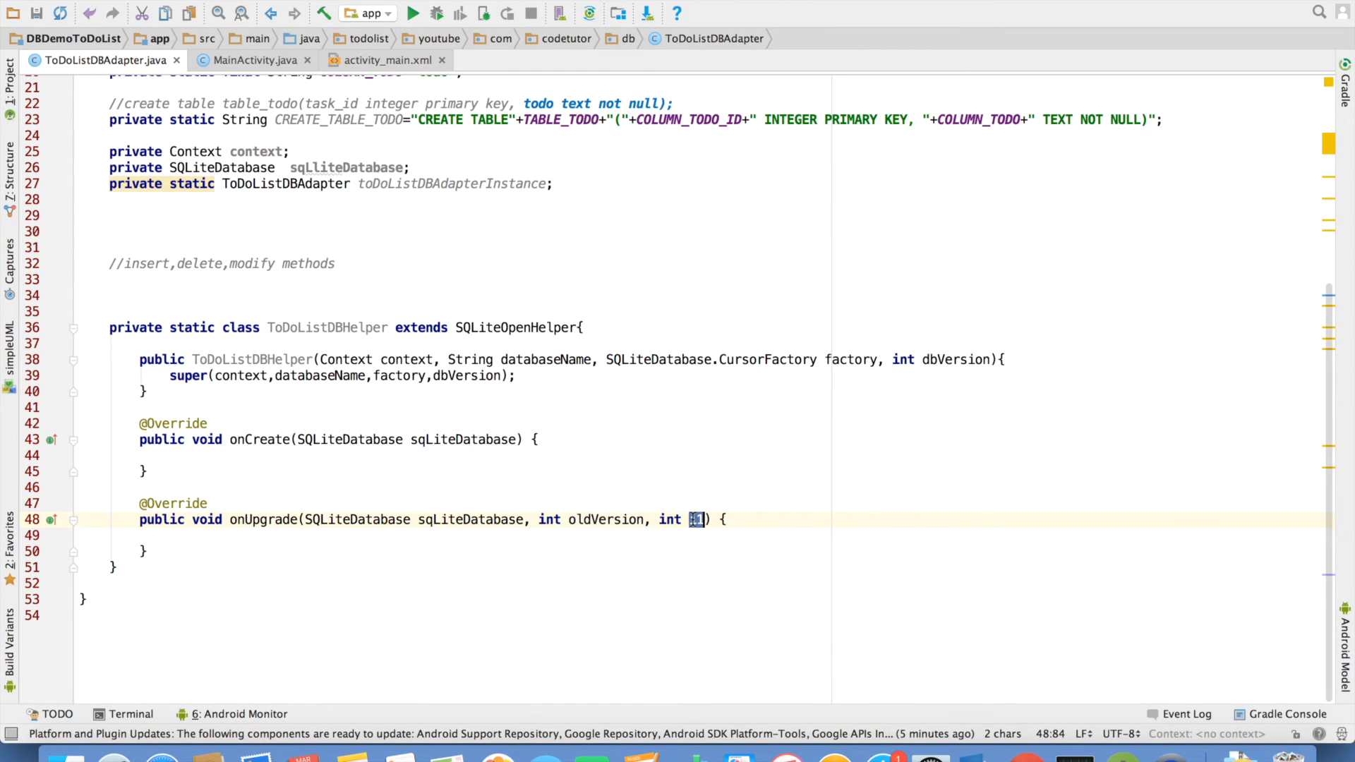
text(newVersion)
key(Down)
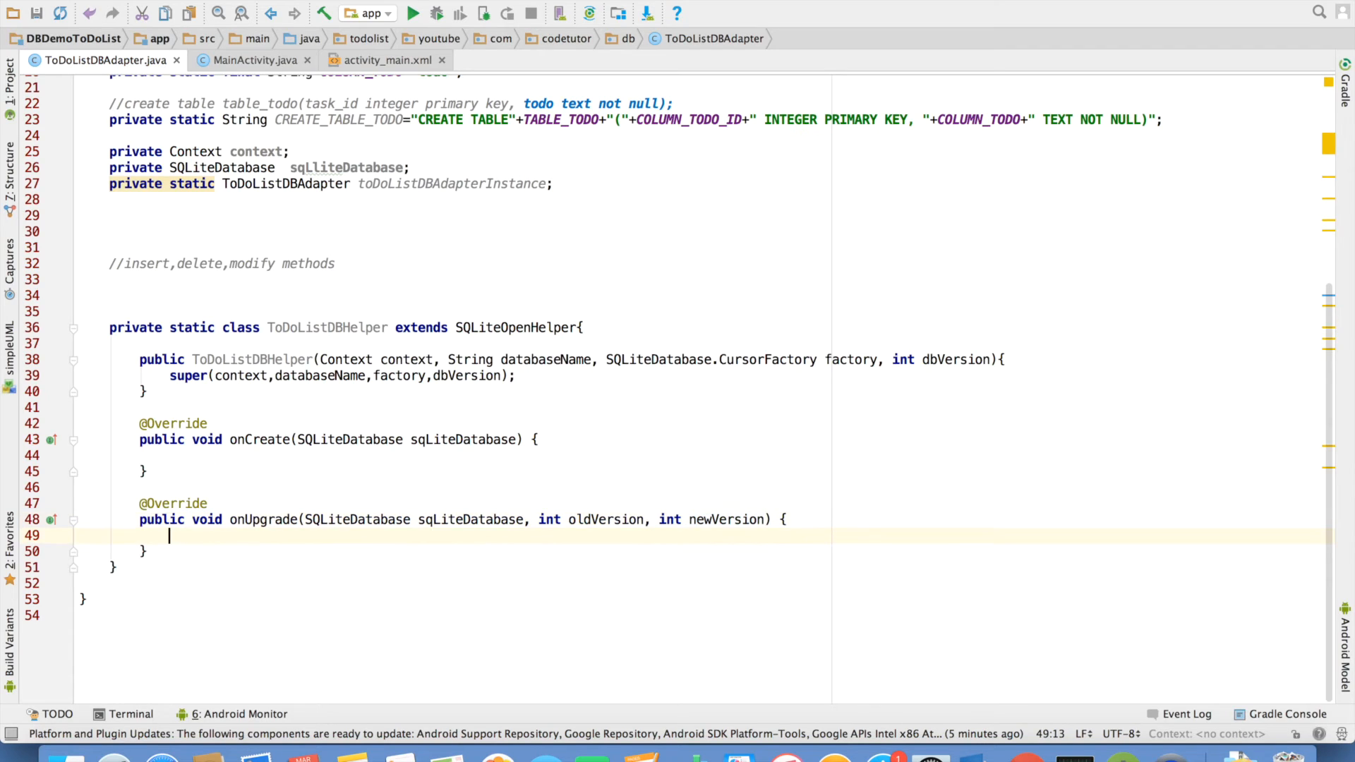
text(//Not imlemented now)
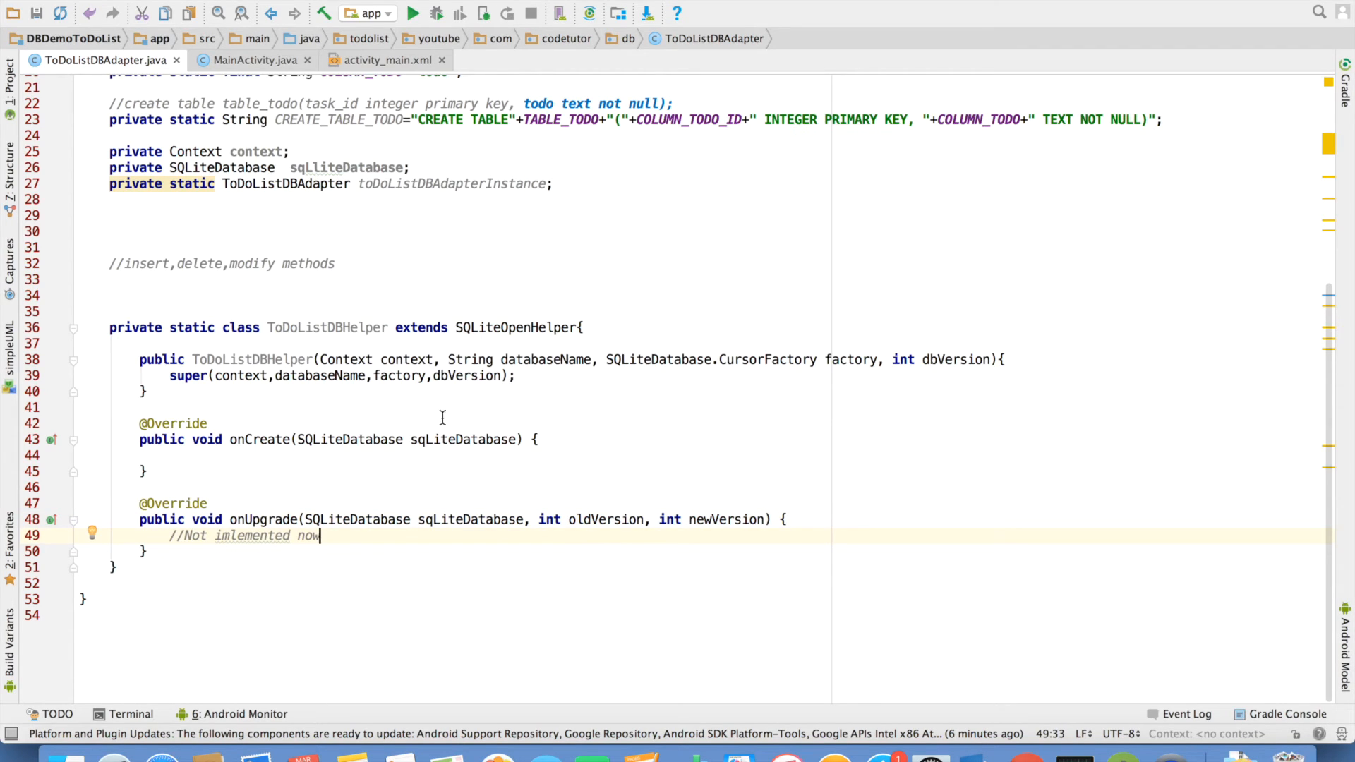
click(363, 404)
Step: Override onConfigure to call super and db.setForeignKeyConstraintsEnabled(true)
key(Return)
key(Return)
text(onC)
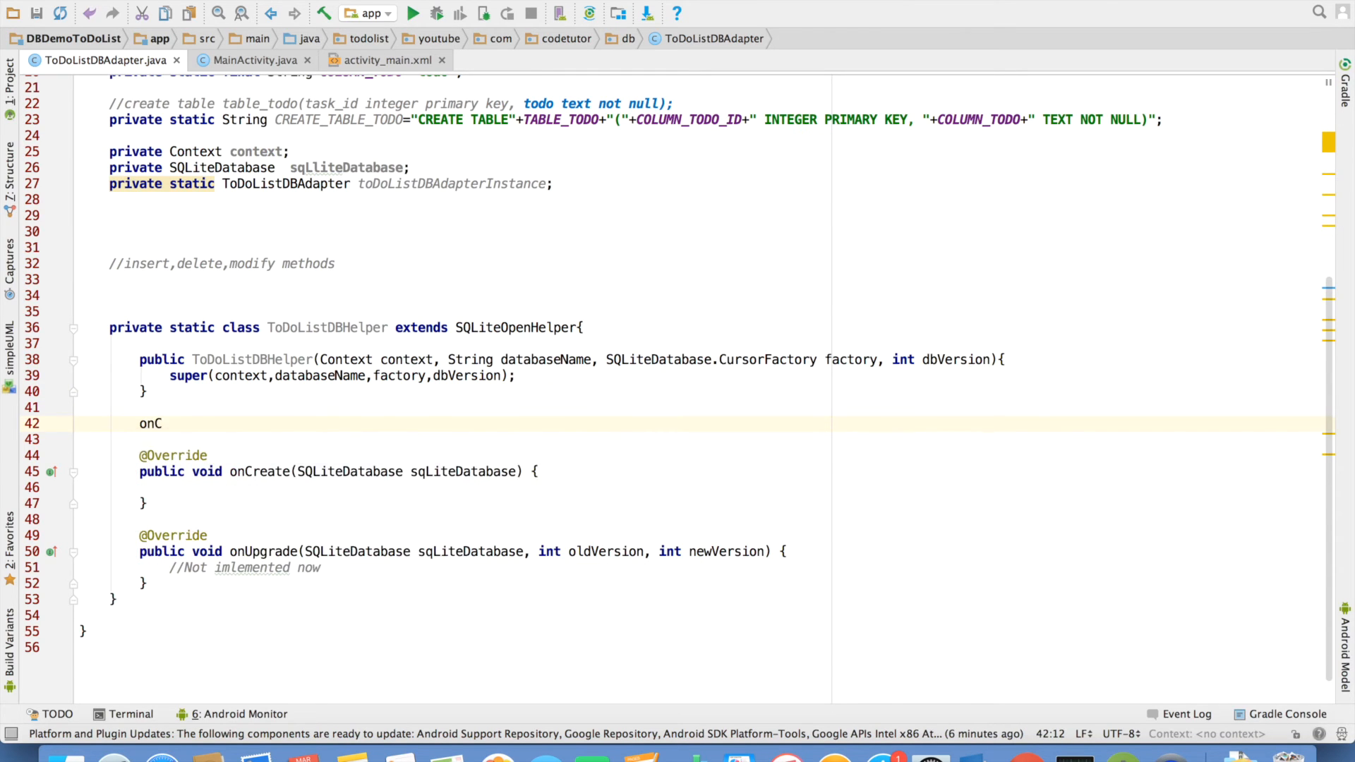
key(Return)
key(Return)
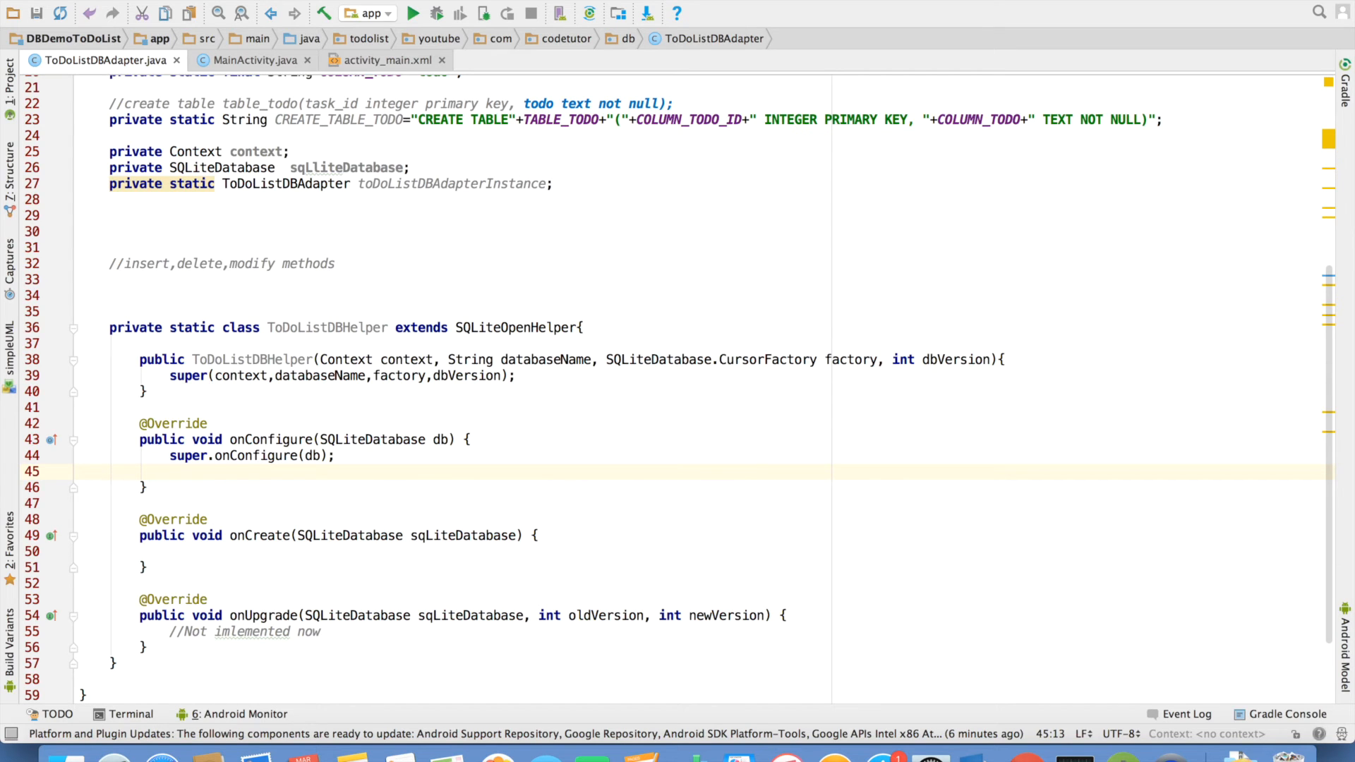
text(db)
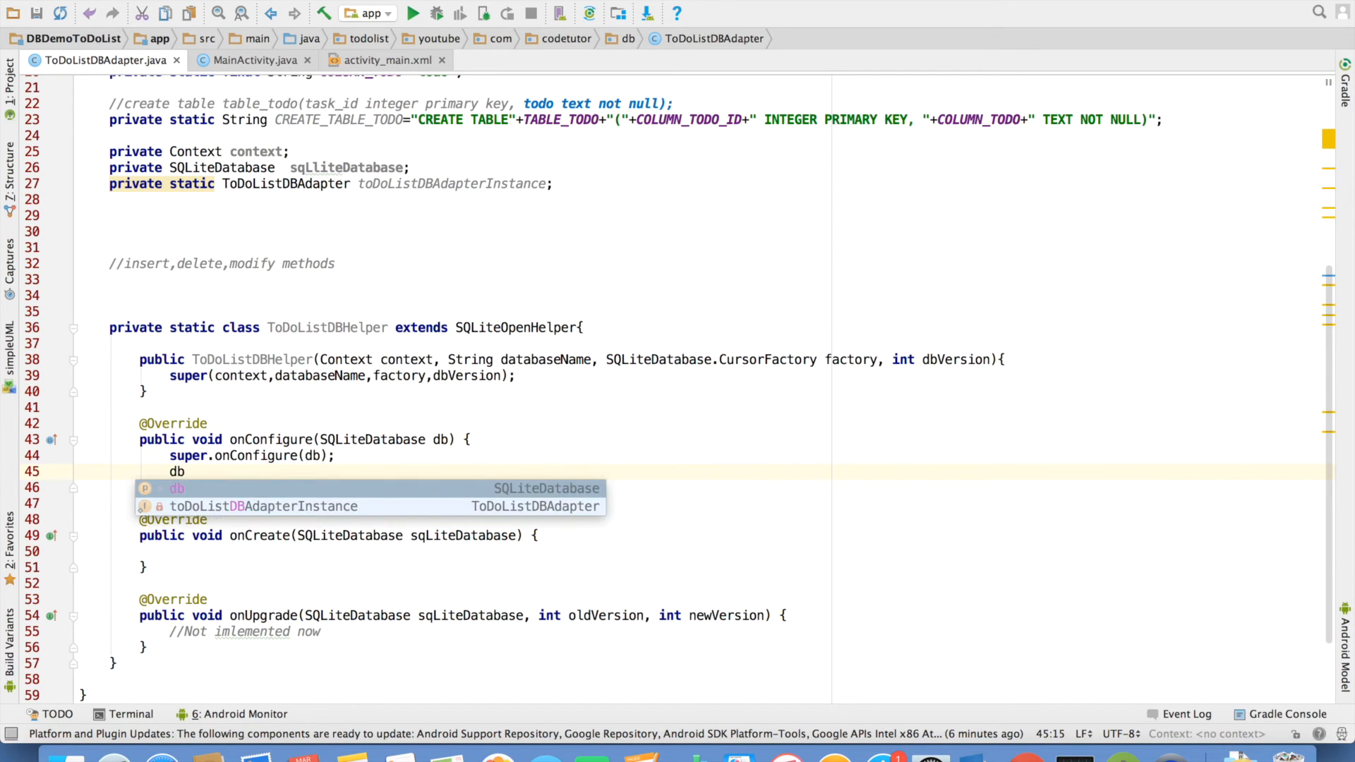
text(.)
key(Down)
key(Return)
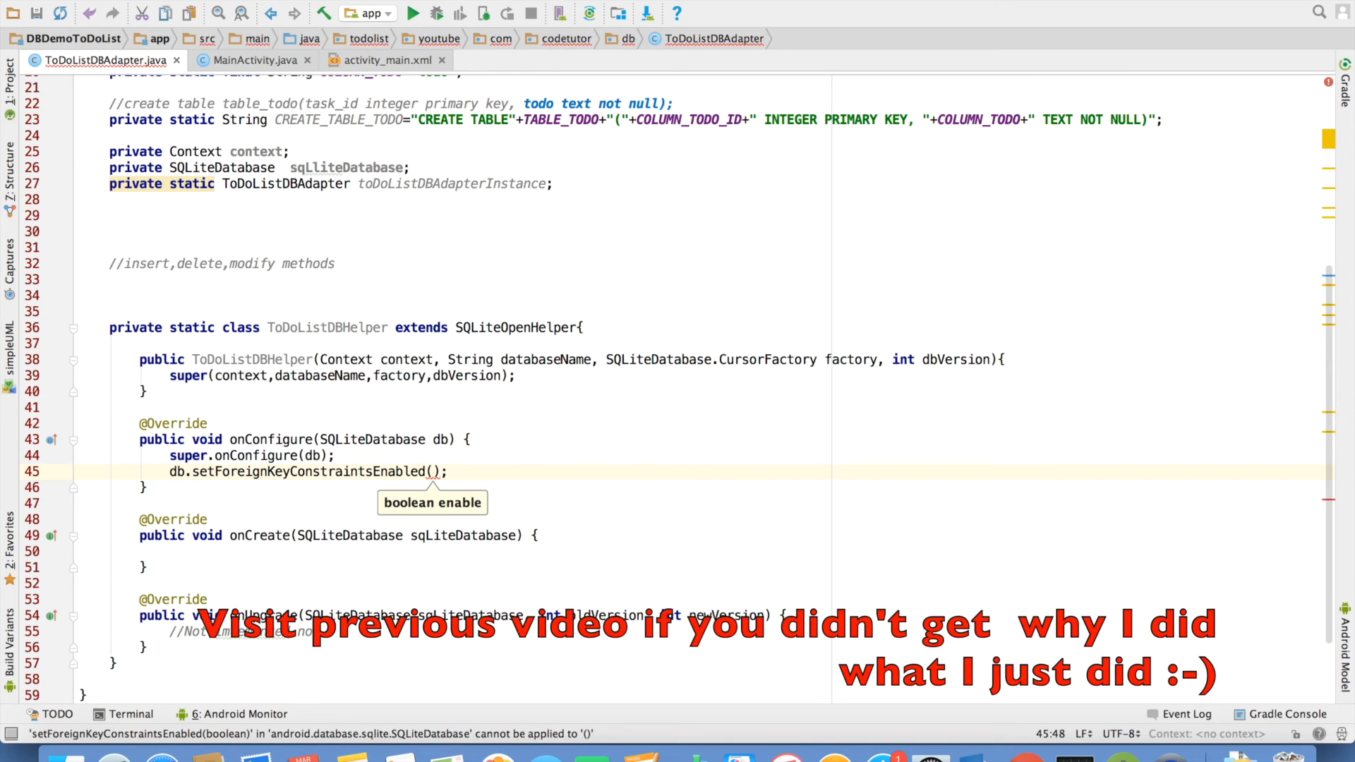
text(true)
key(End)
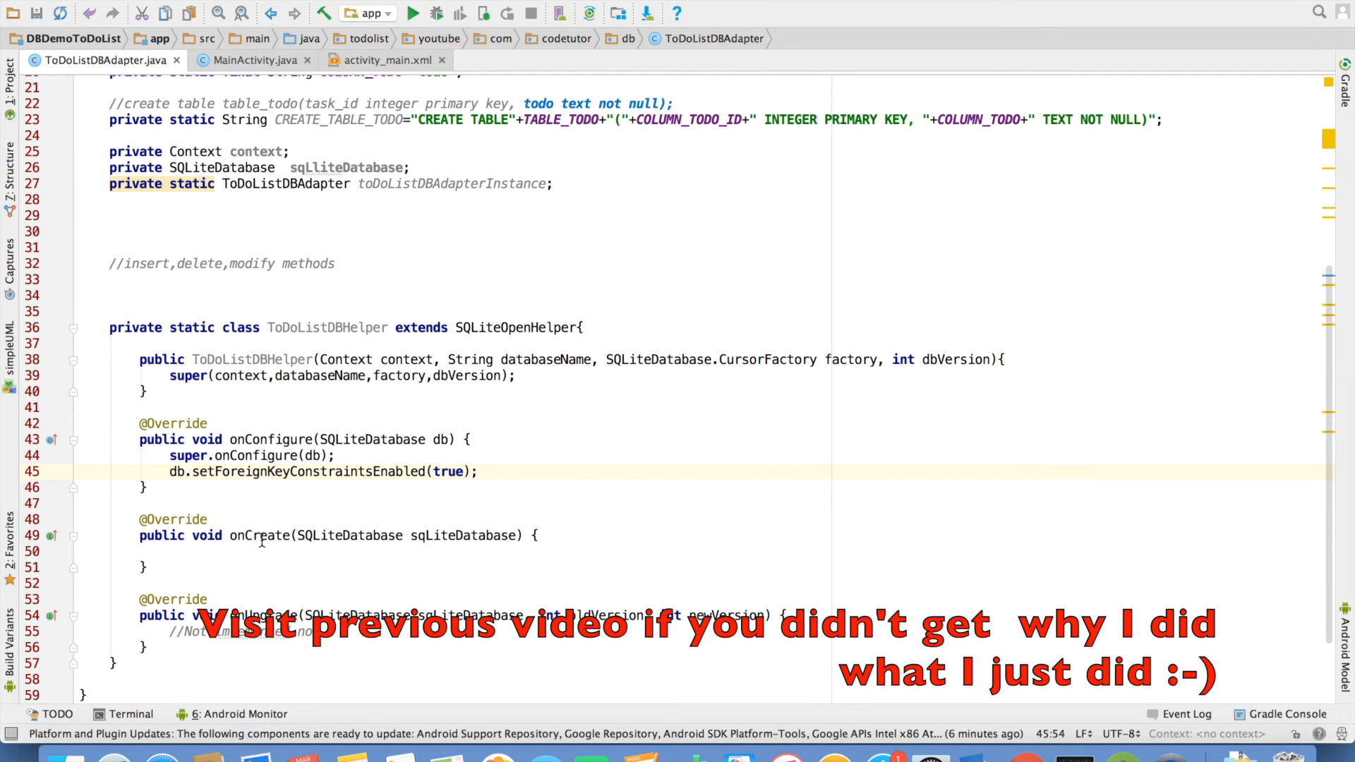
double_click(262, 535)
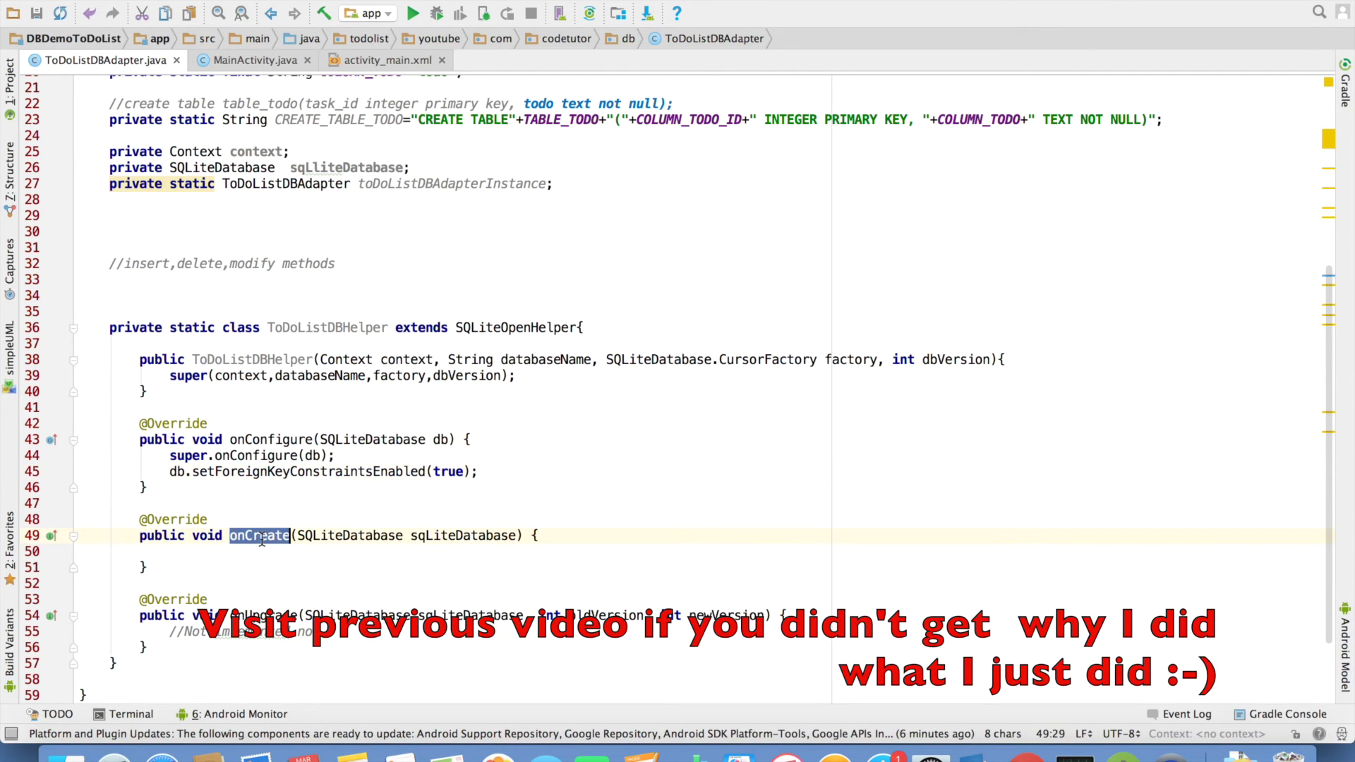
Step: Add a sqLiteDatabase.execSQL() call inside the empty onCreate body
double_click(345, 119)
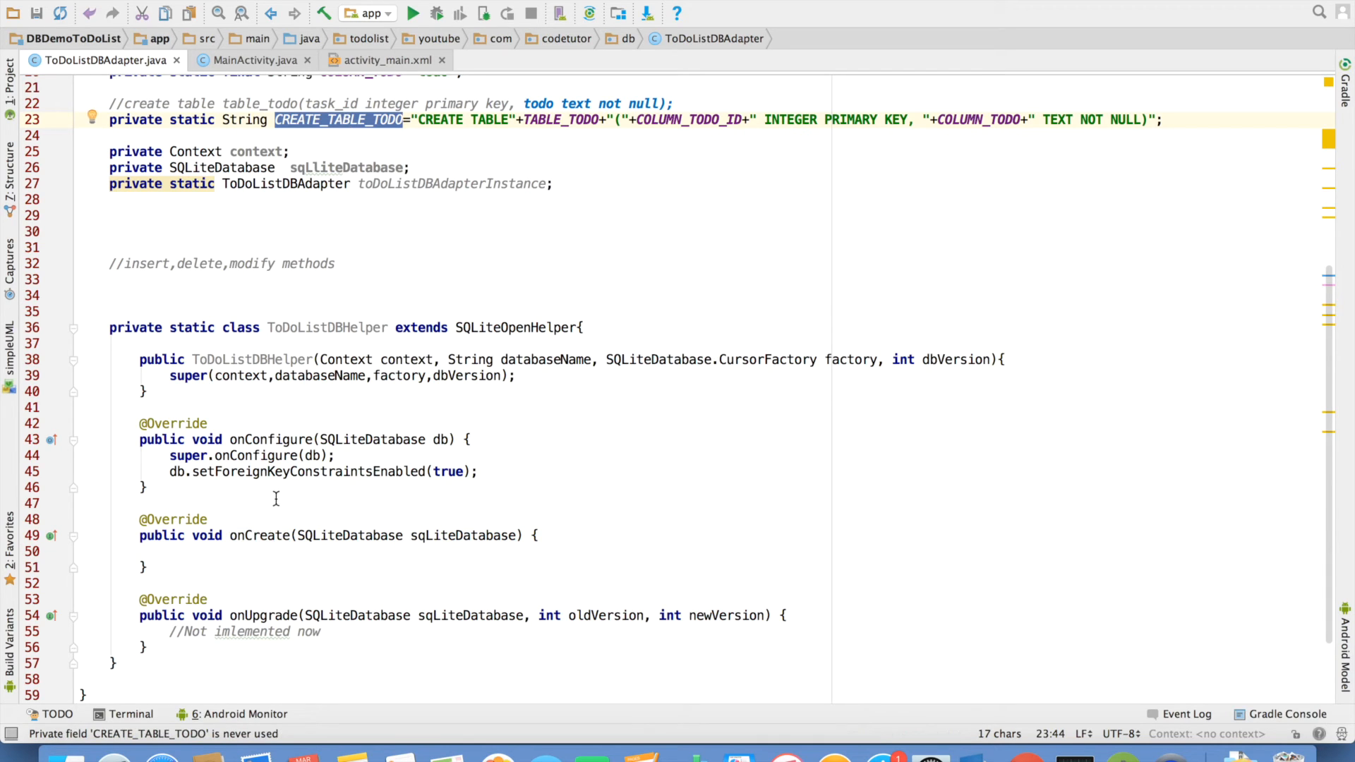
click(259, 548)
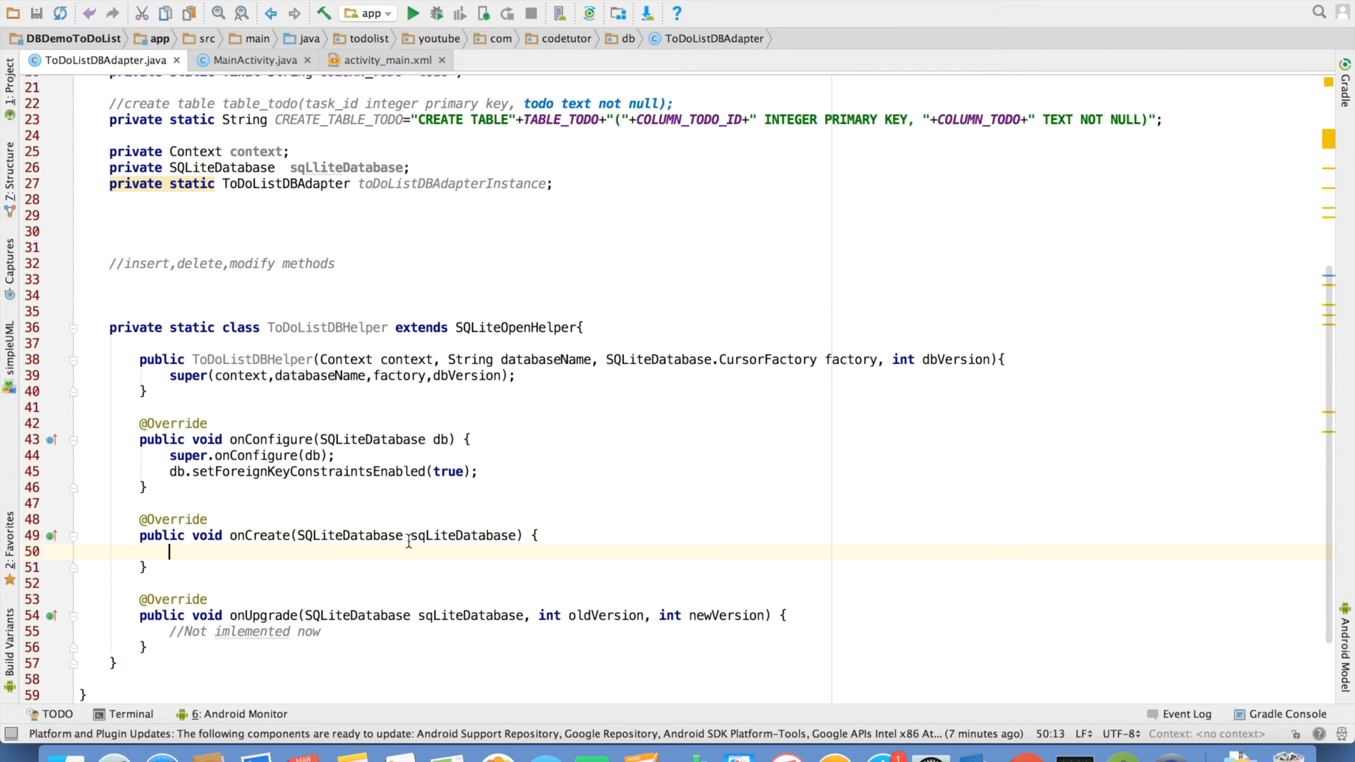
double_click(456, 535)
click(360, 553)
text(sqLiteDatabase.ex)
key(Return)
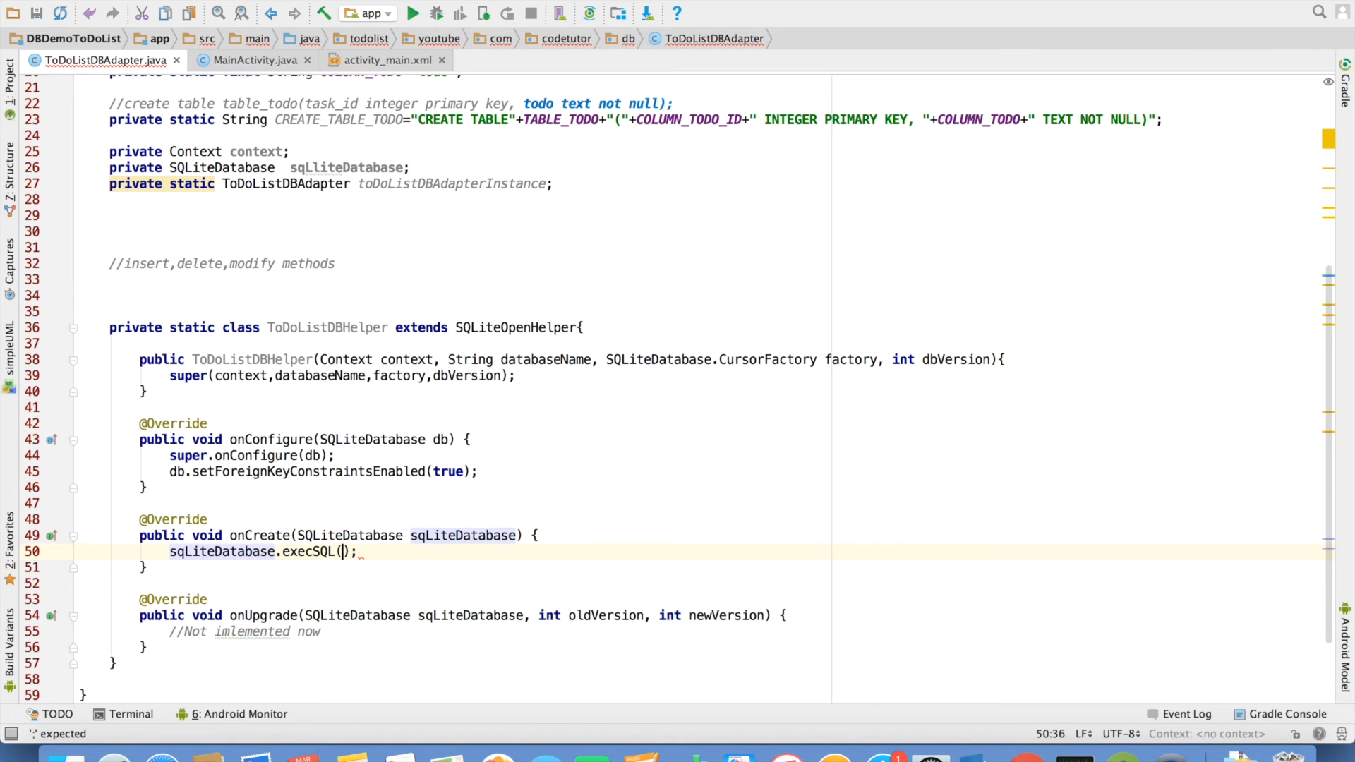
Step: Paste CREATE_TABLE_TODO as the execSQL argument so onCreate builds the todo table
double_click(343, 119)
key(ctrl+c)
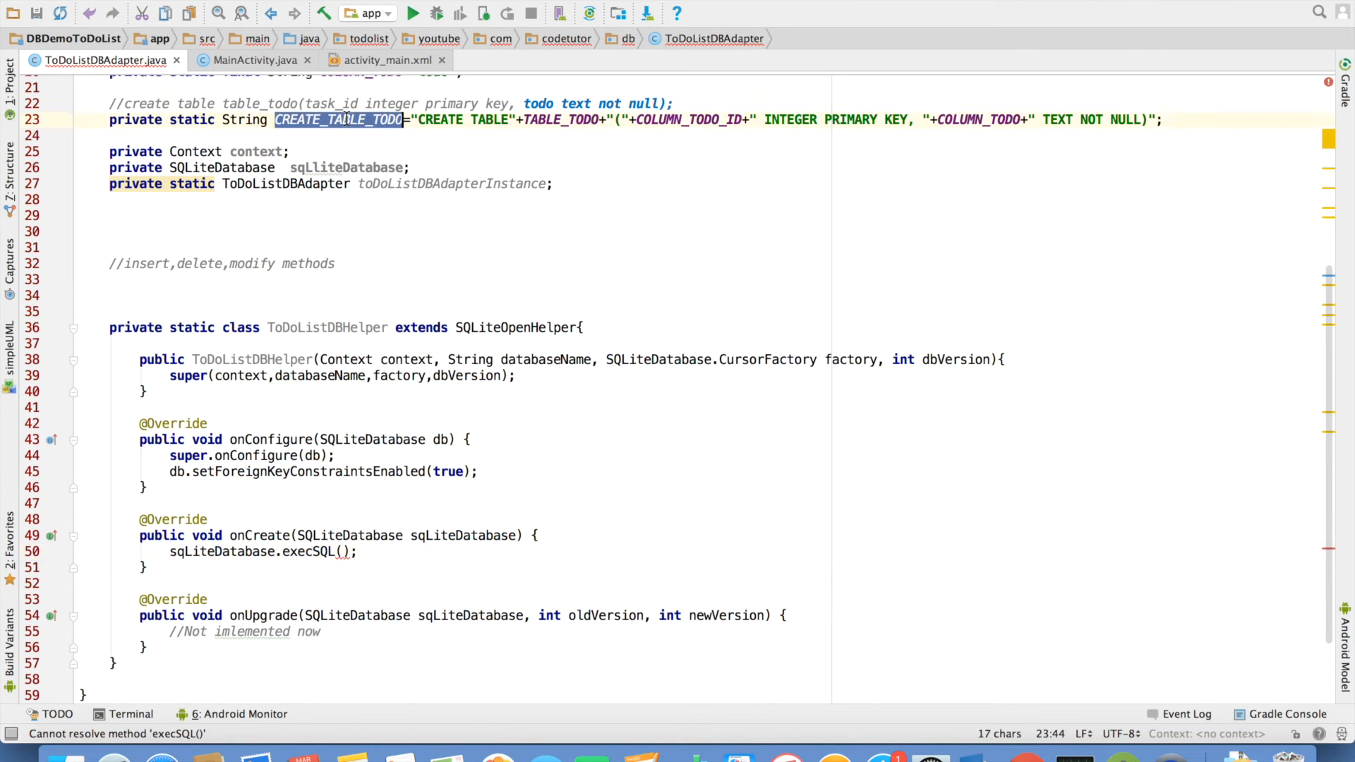
click(343, 552)
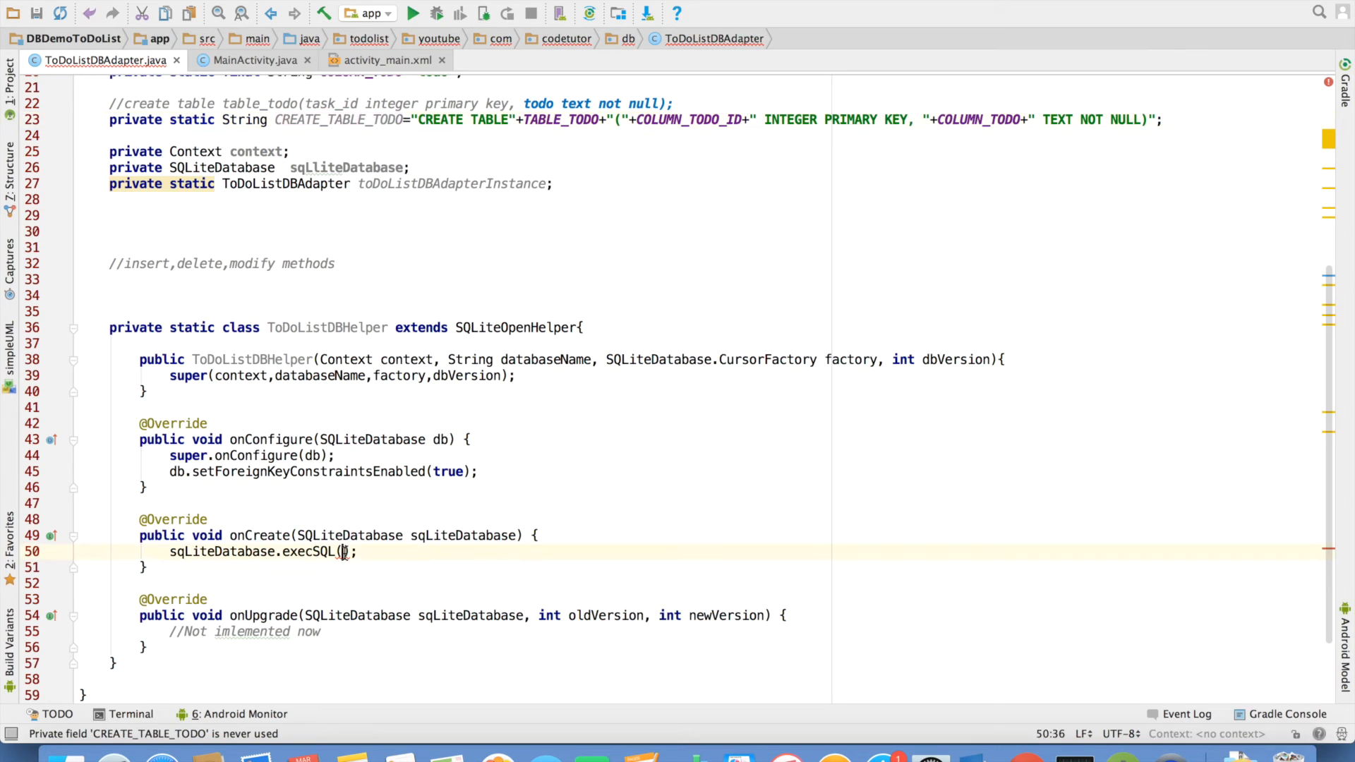
key(ctrl+v)
drag(116, 663, 109, 327)
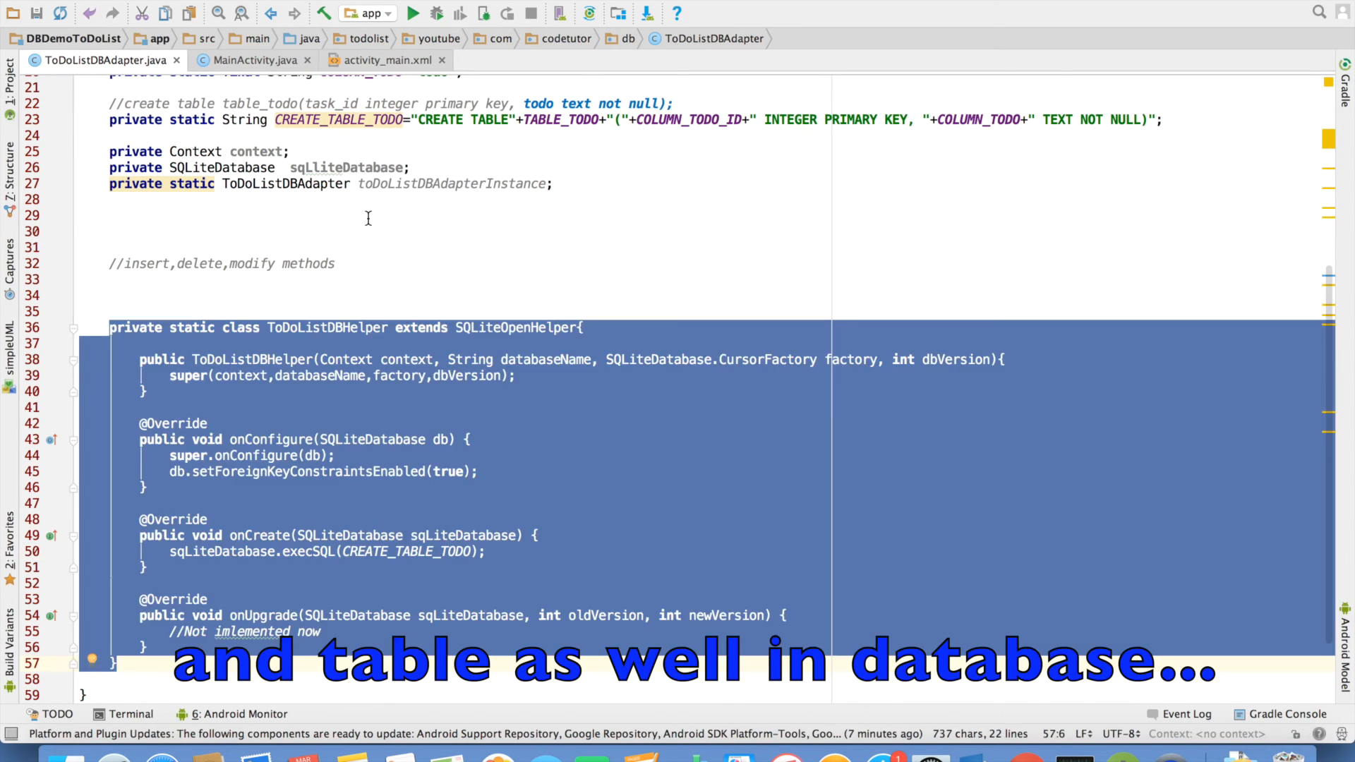
click(367, 218)
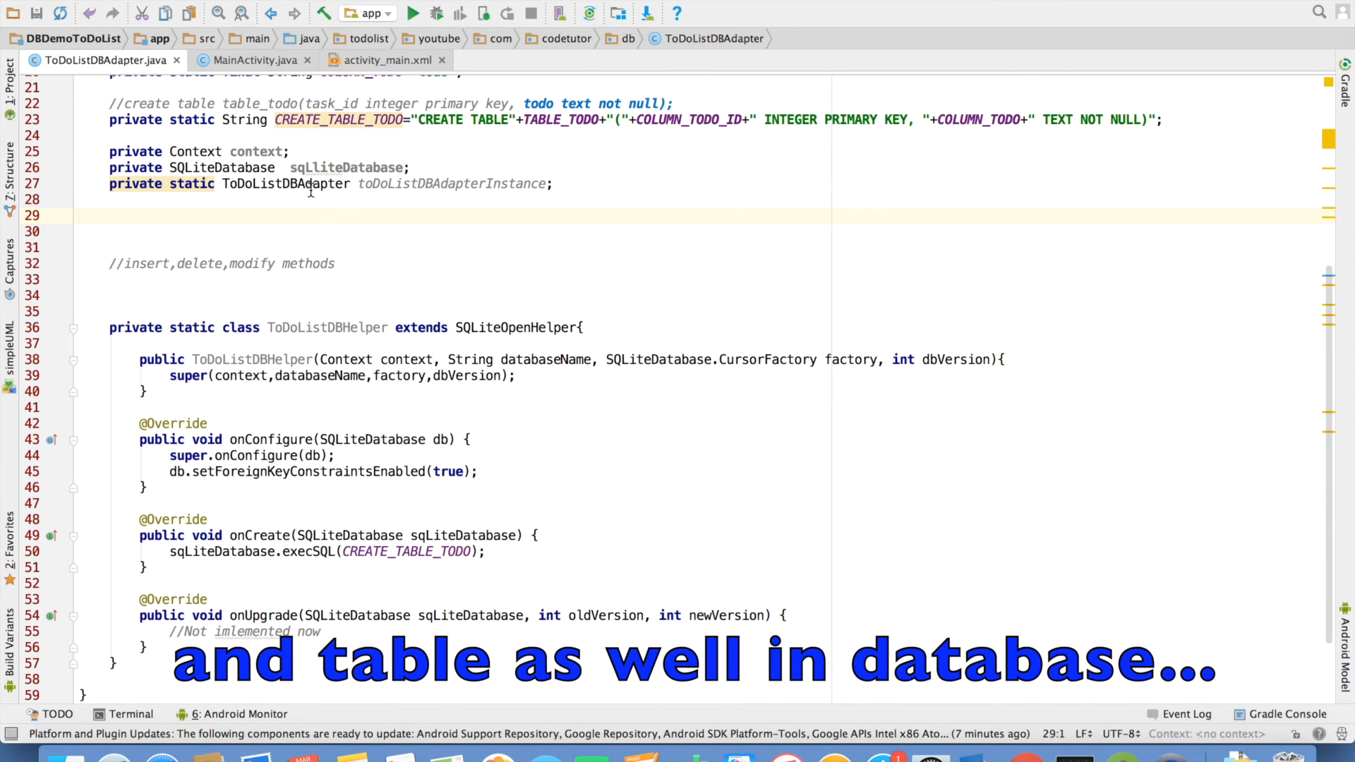
double_click(423, 184)
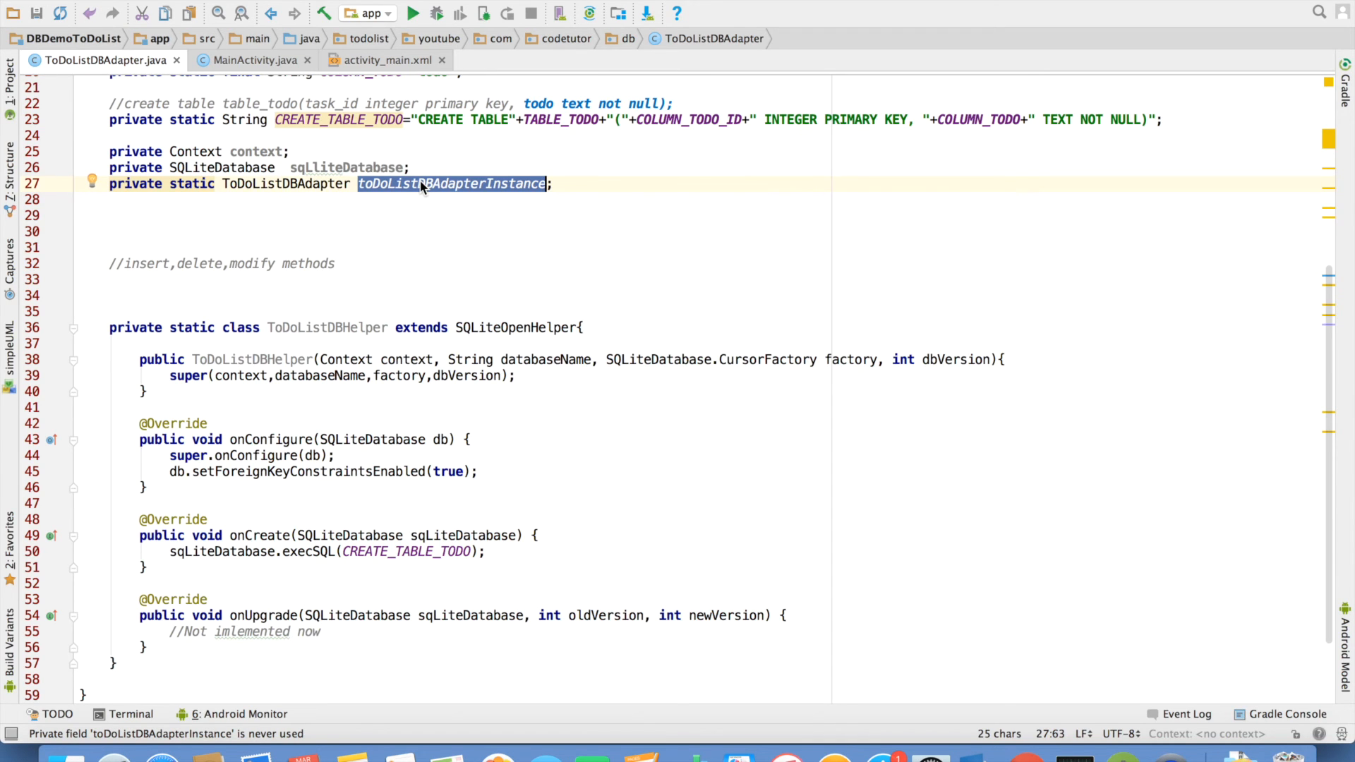
Step: Add a private ToDoListDBAdapter(Context context) constructor that stores this.context
click(347, 216)
key(Return)
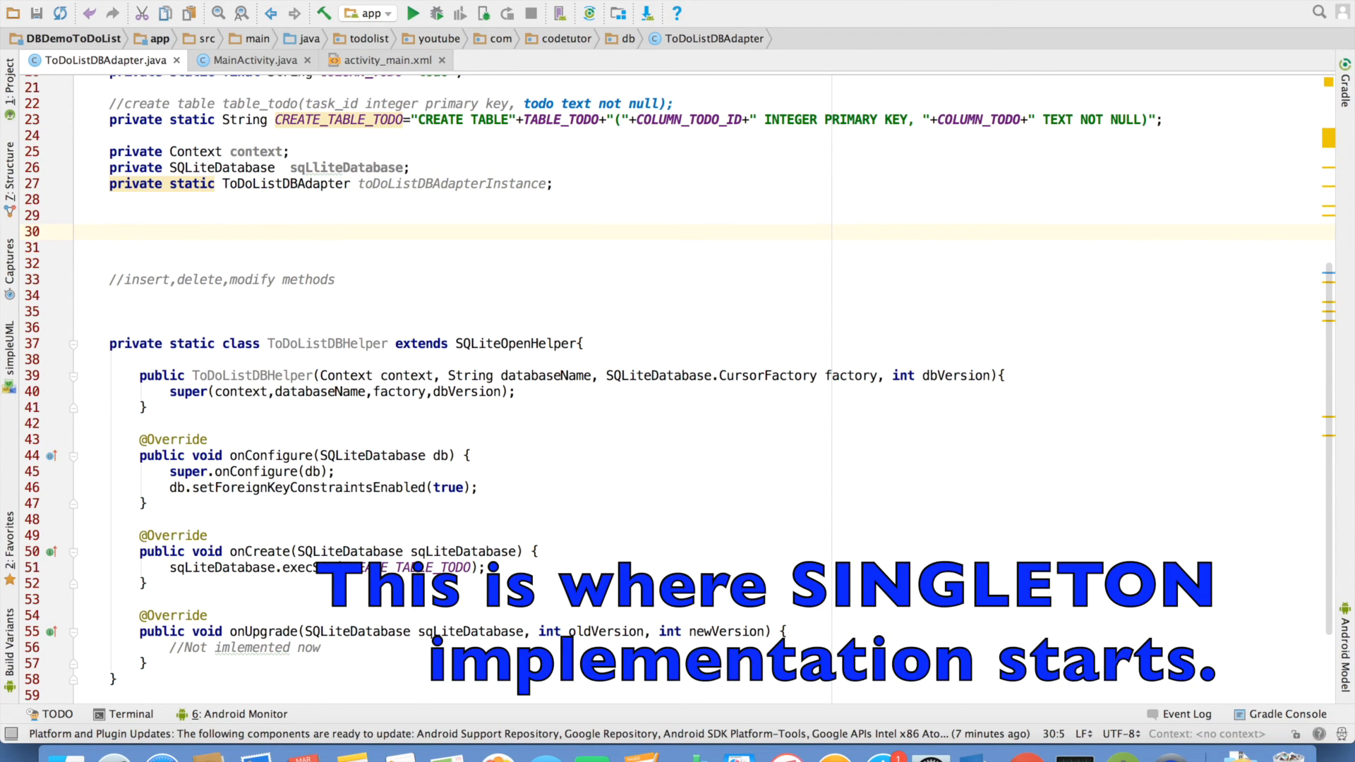
text(private )
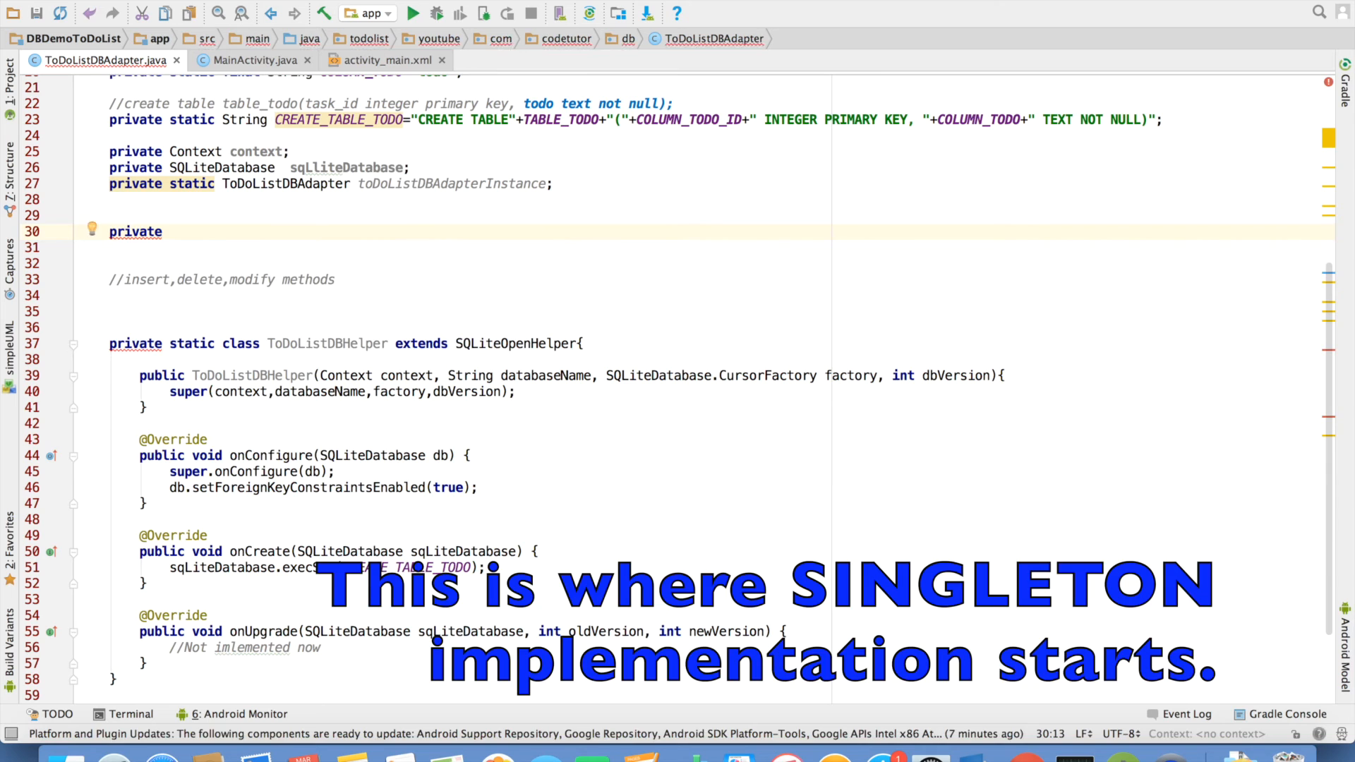
text(ToDoListDBAdapter(Conte)
key(Return)
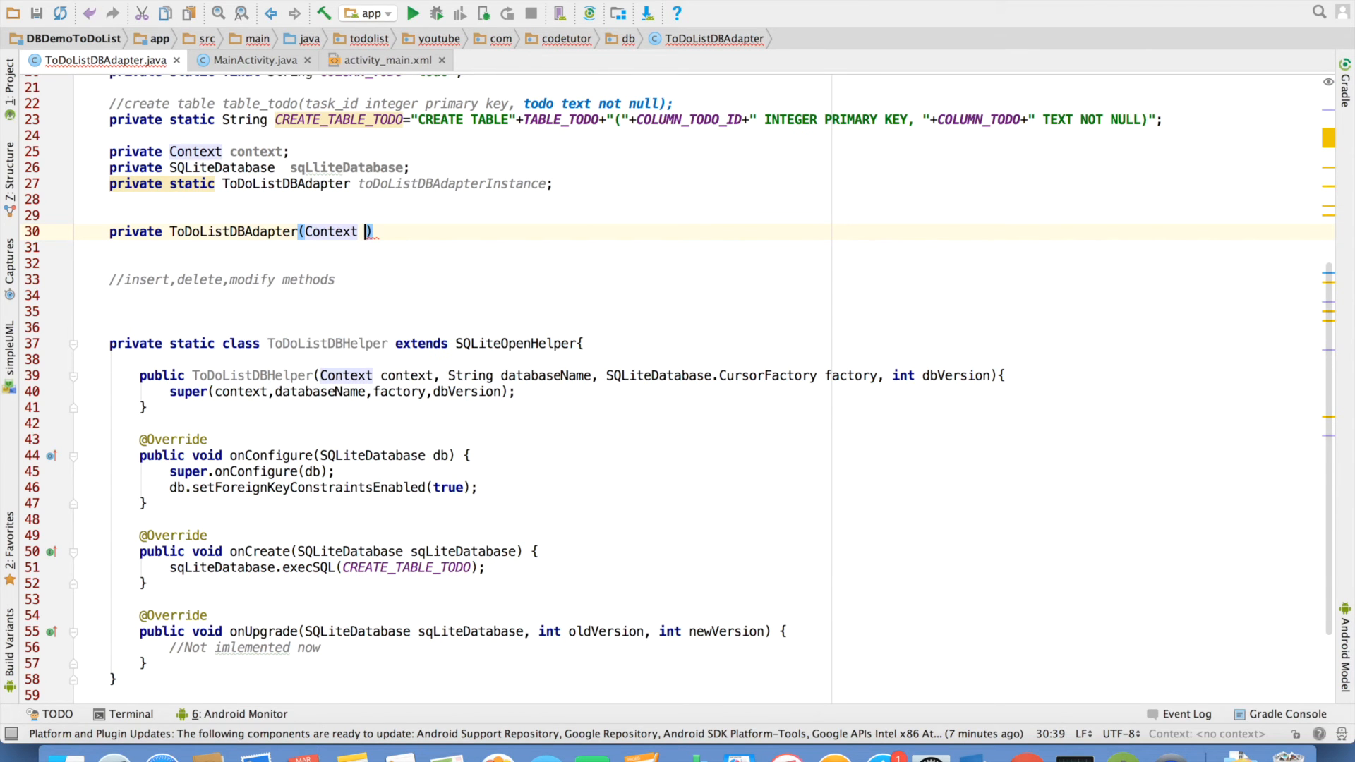
text(c)
key(Return)
key(End)
text({)
key(Return)
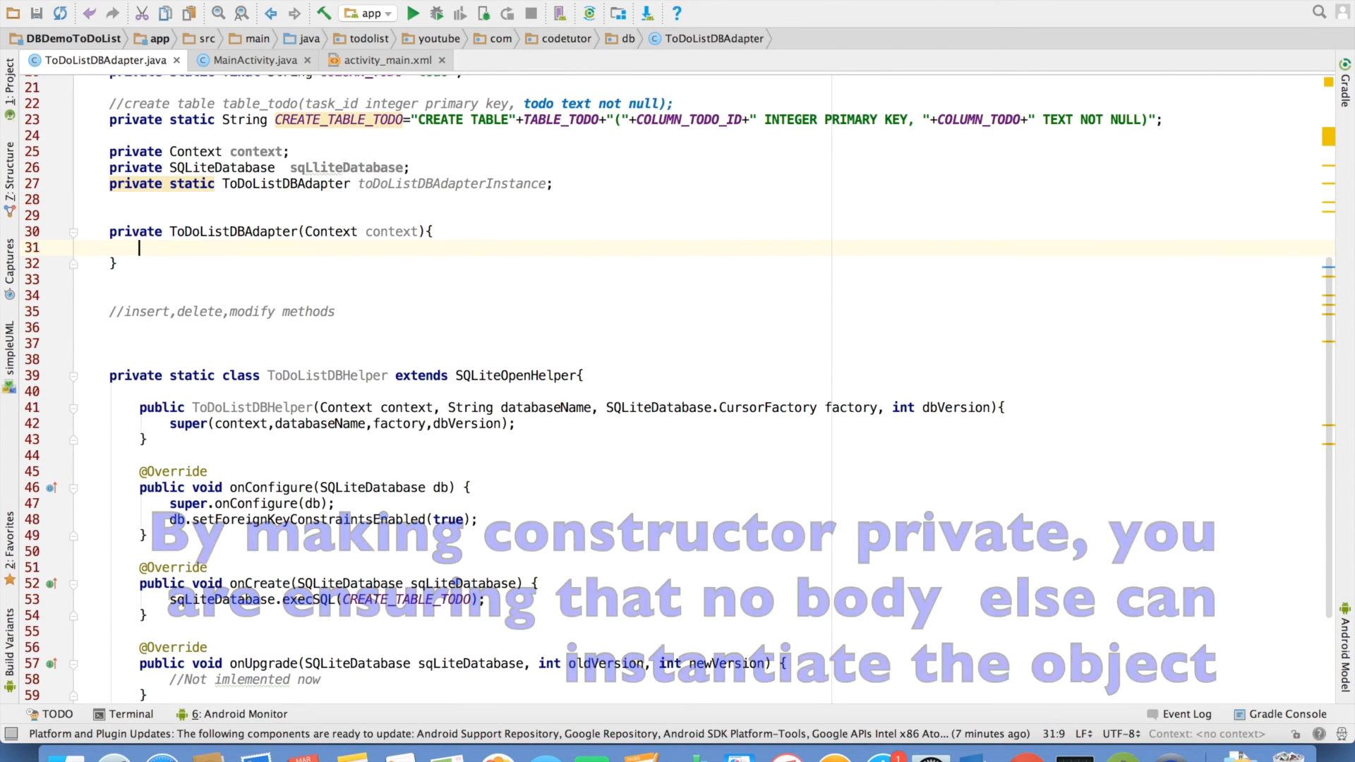
text(thi)
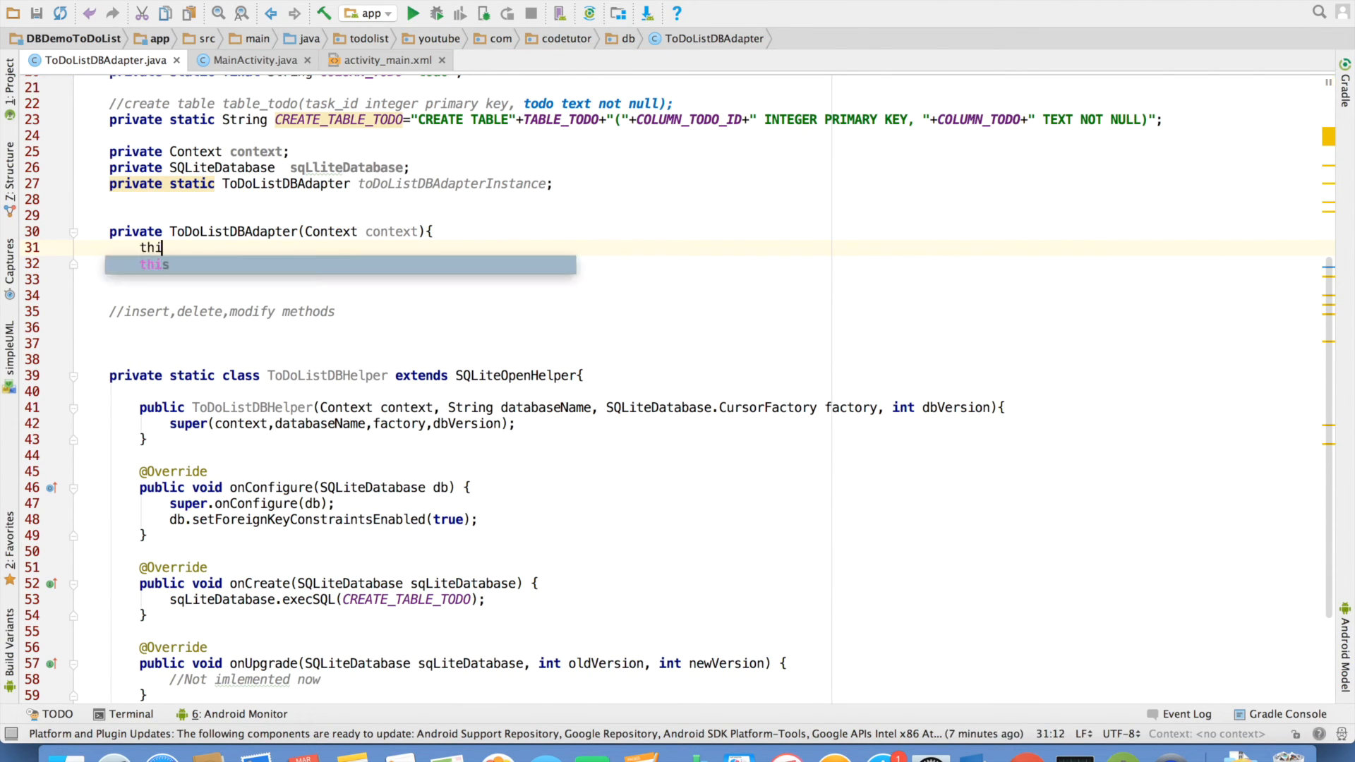
text(s.c)
key(Return)
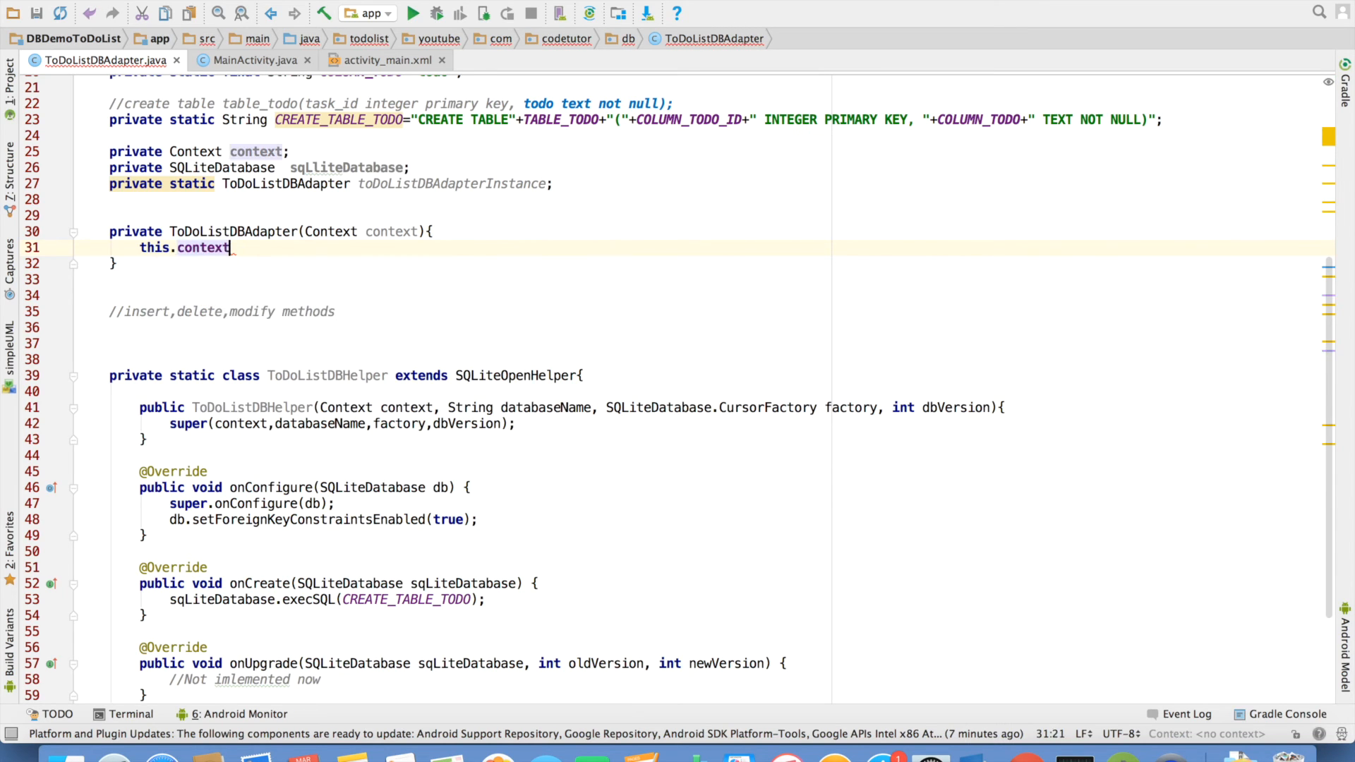
text(=context;)
key(Return)
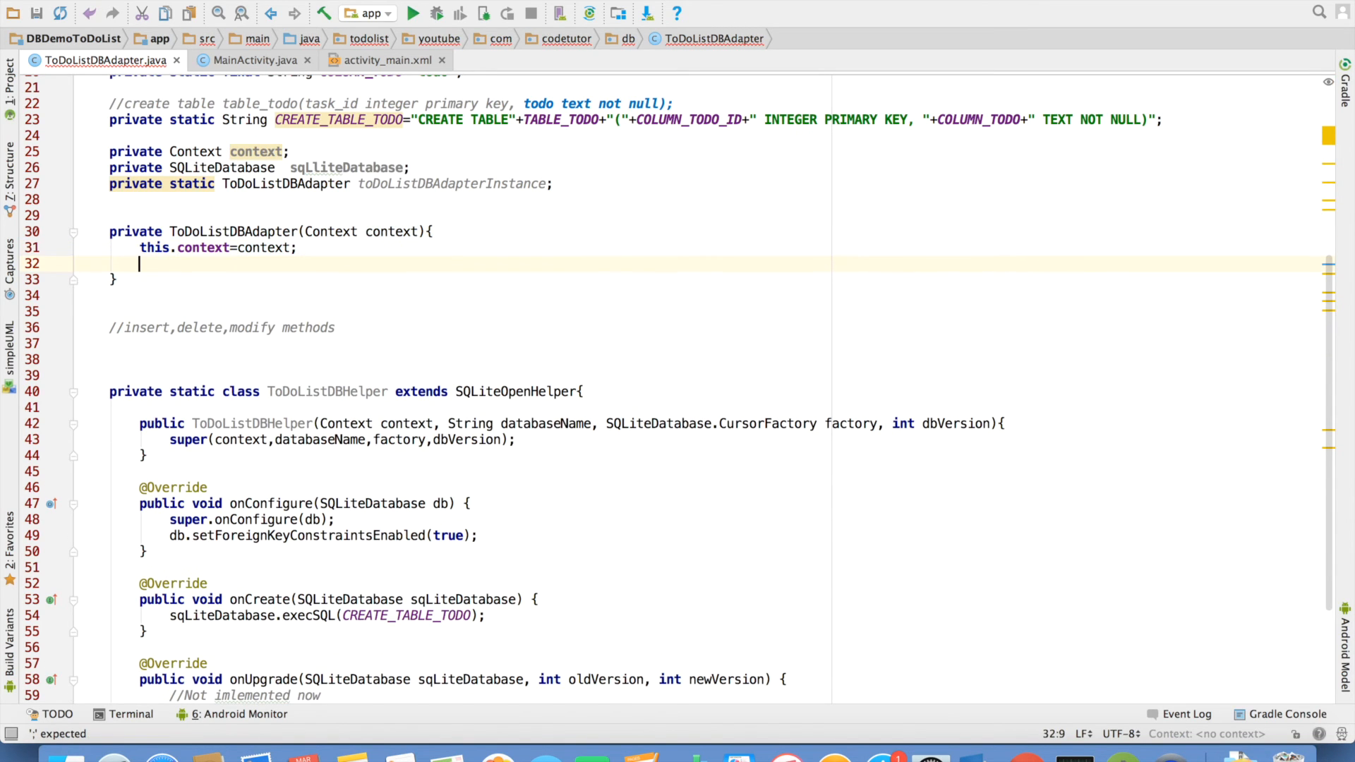
text(sqLliteDatabase=new )
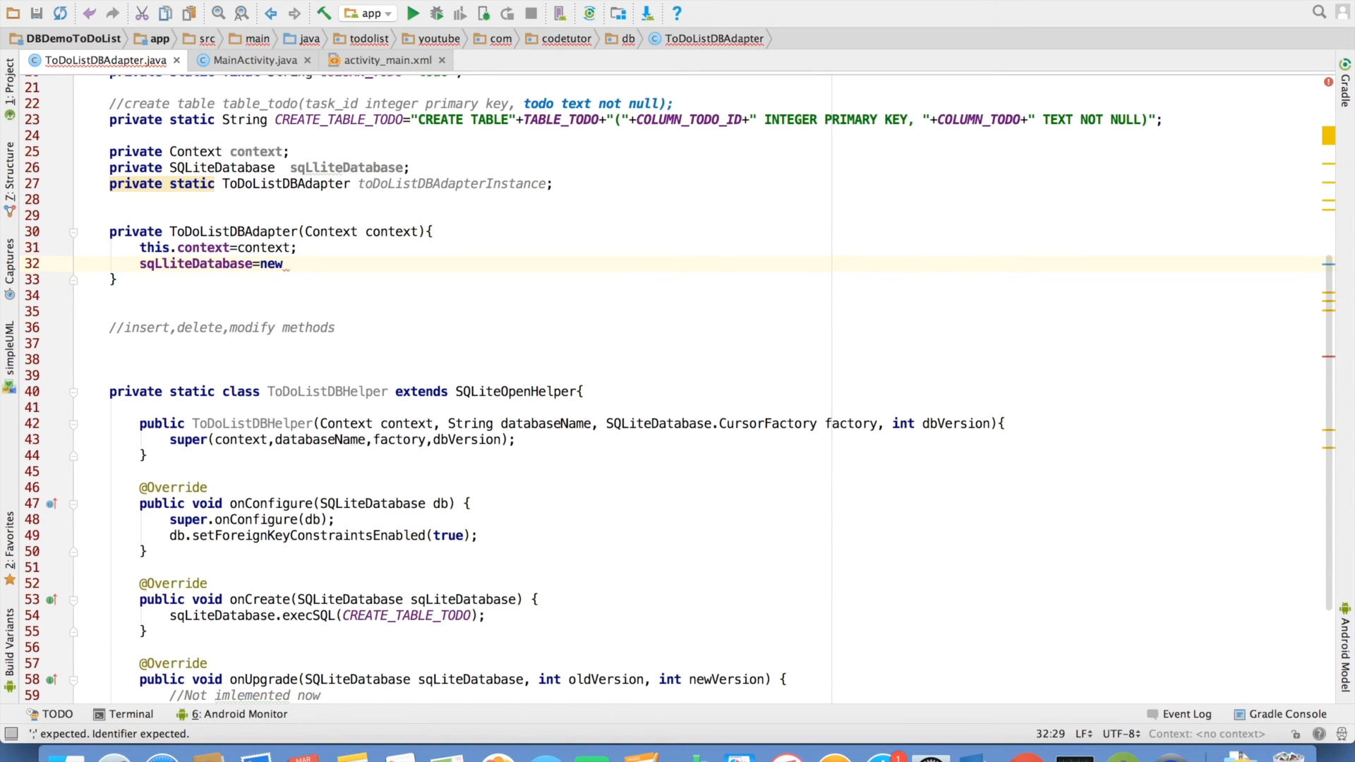
text(ToDoListDBHelper)
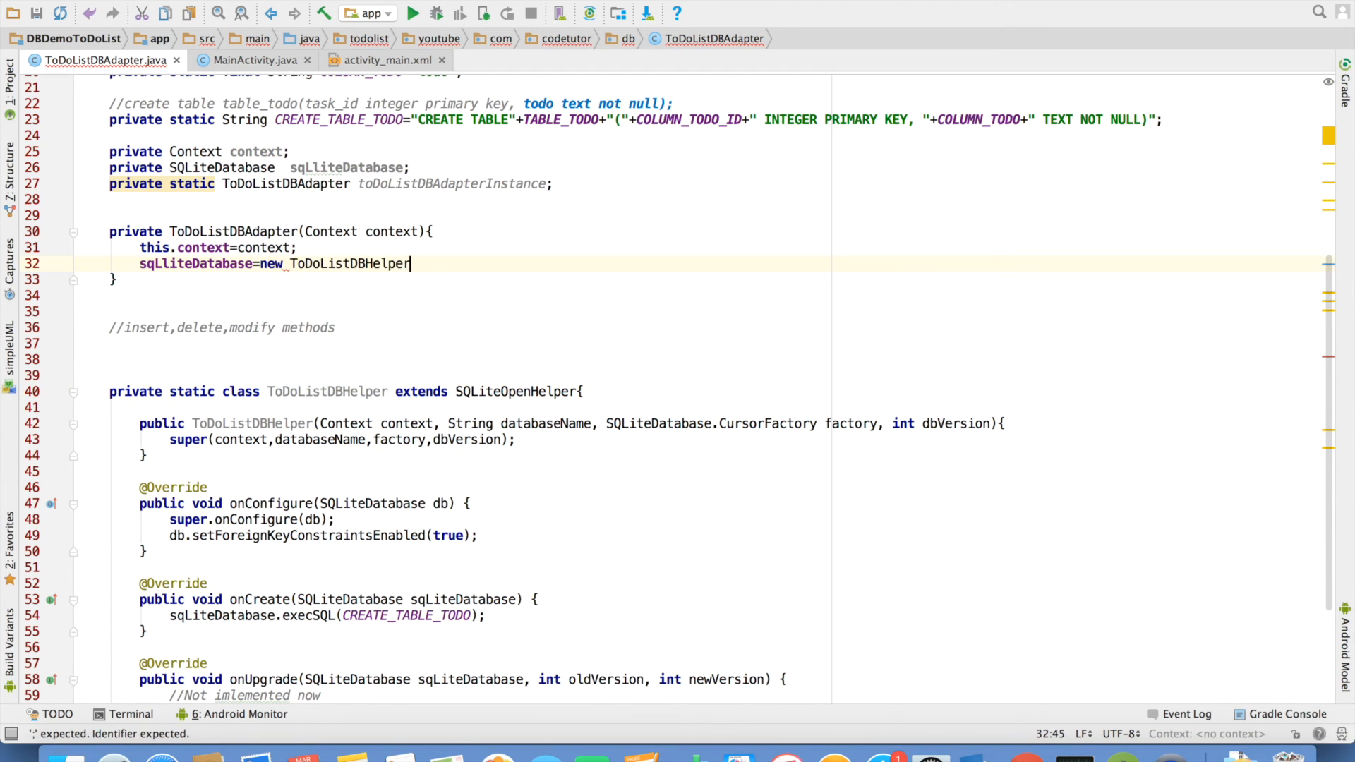
text((this.context,)
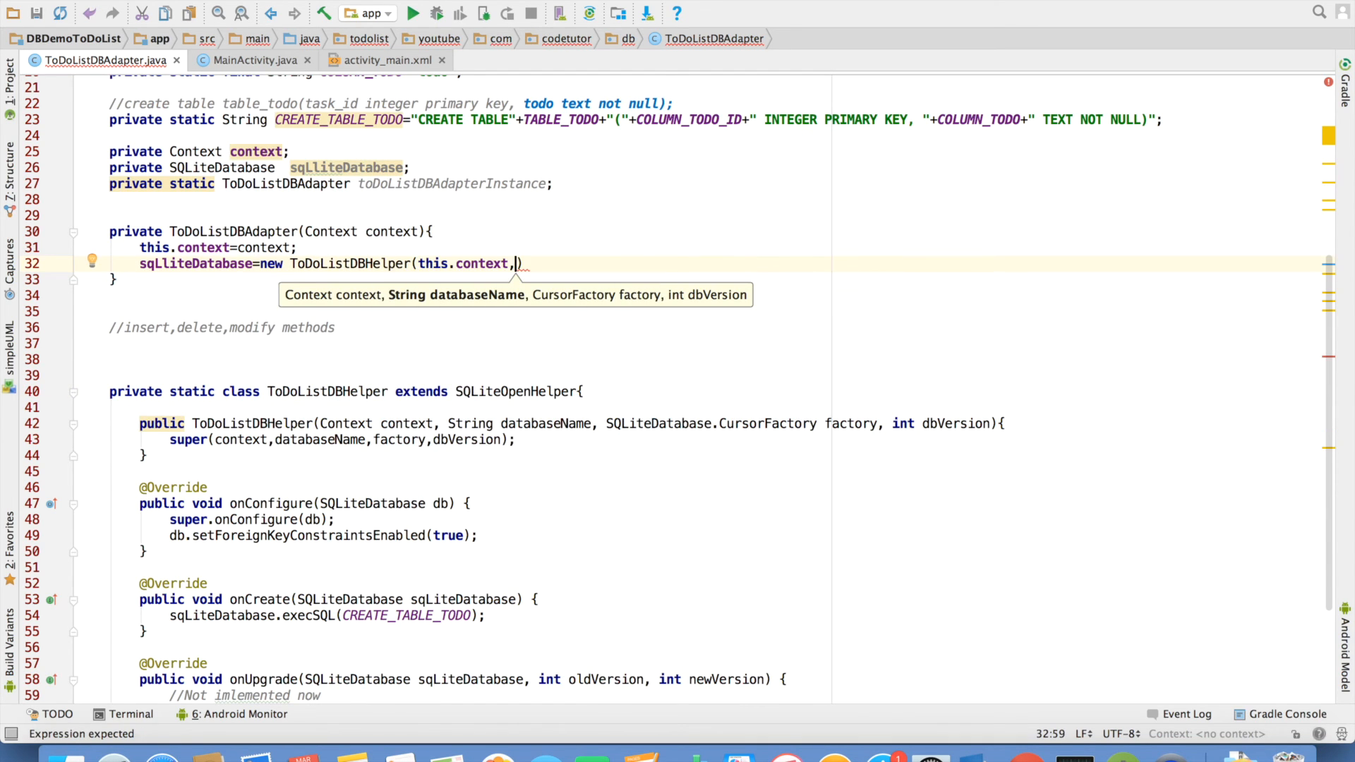
text(D)
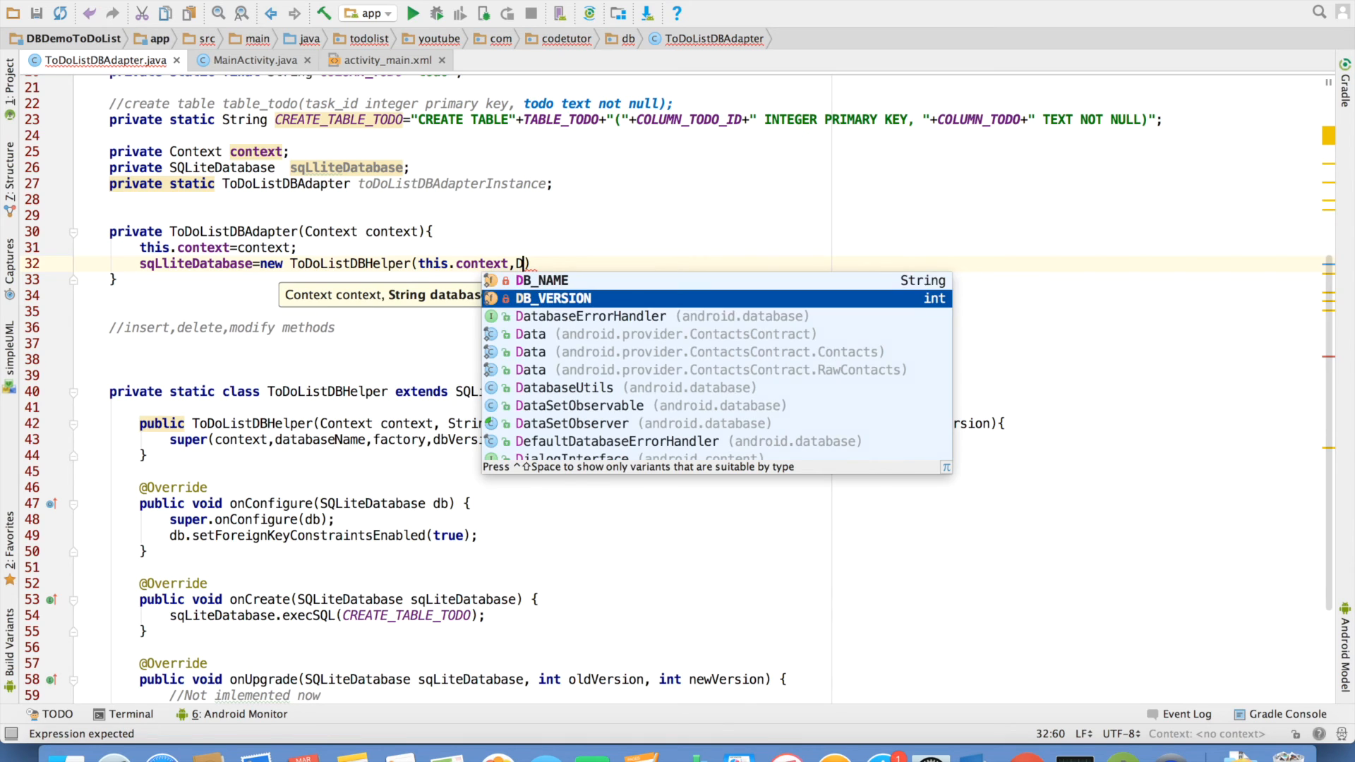
Step: Assign new ToDoListDBHelper(this.context, DB_NAME, null, DB_VERSION).getWritableDatabase() to the database field
key(Return)
text(,)
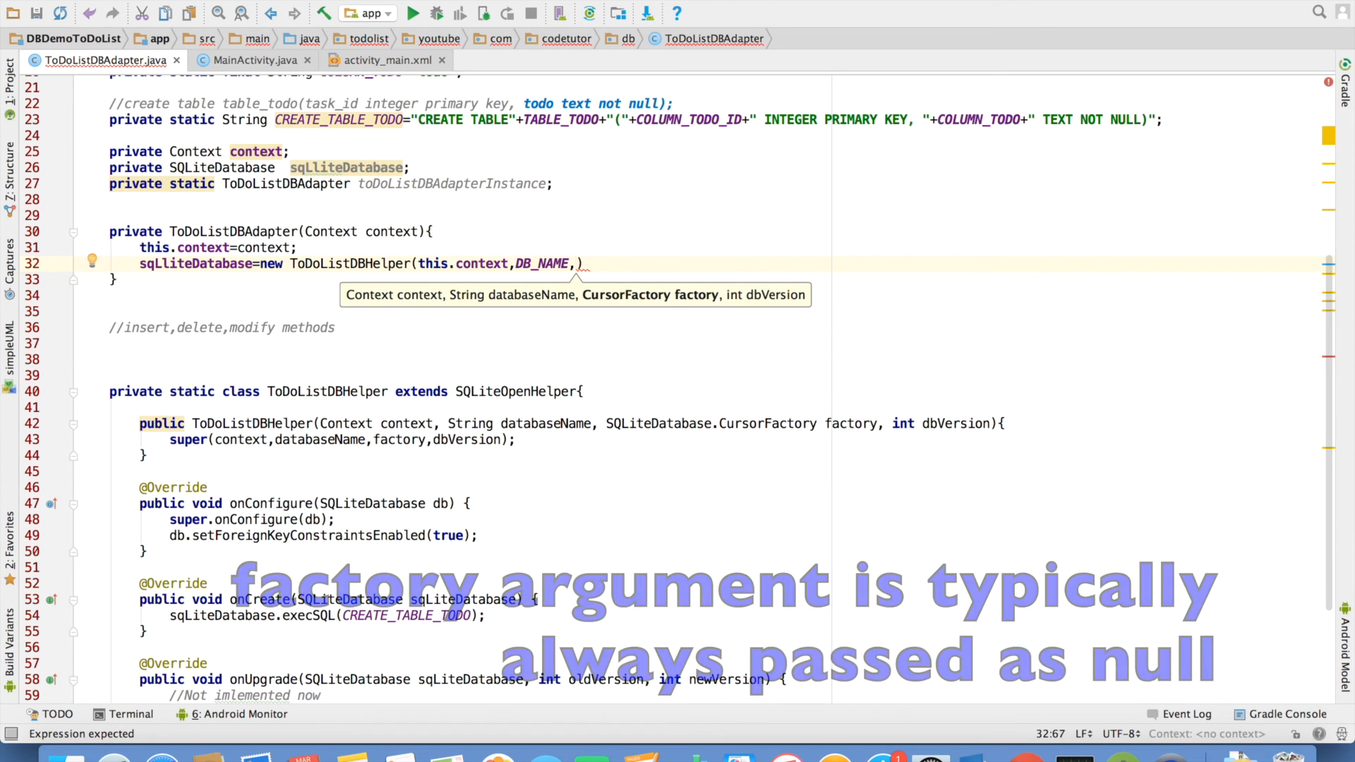
text(nu)
text(ll)
text(,D)
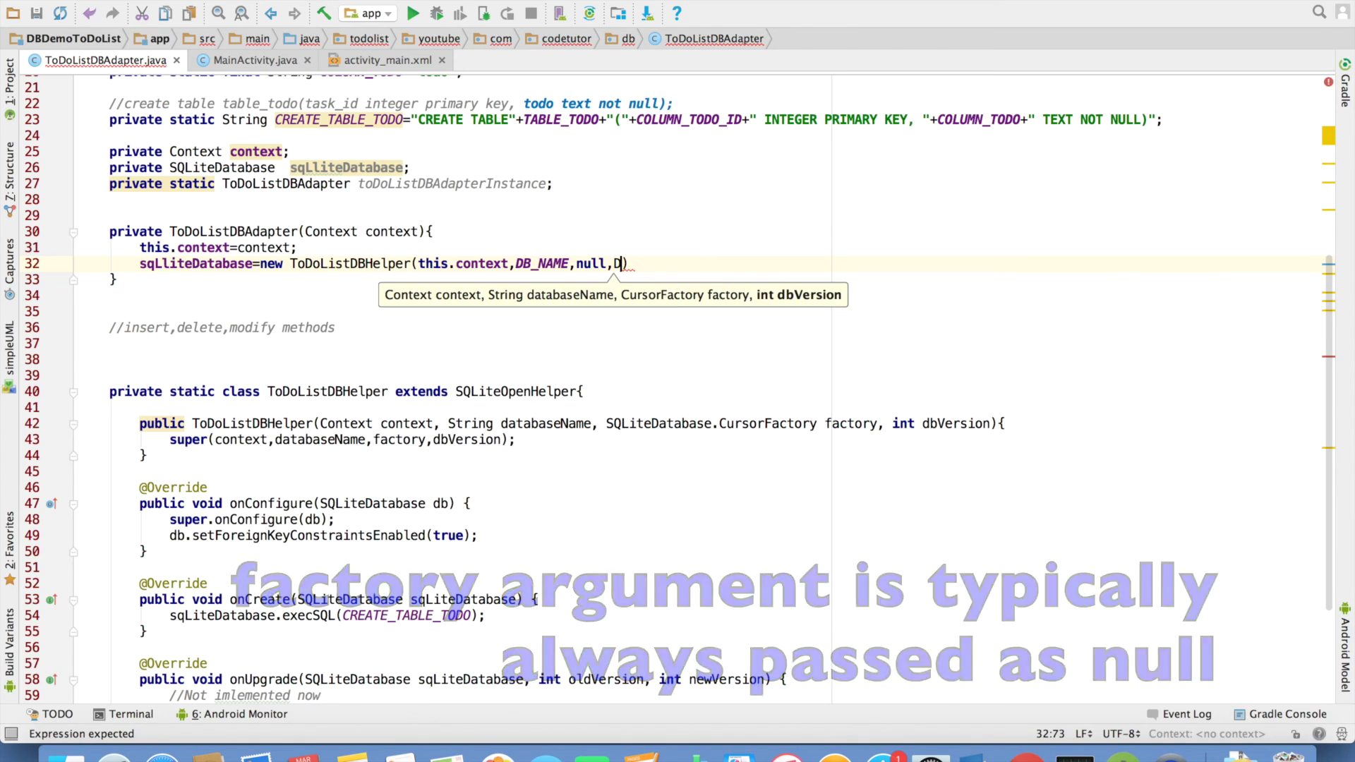
key(ctrl+space)
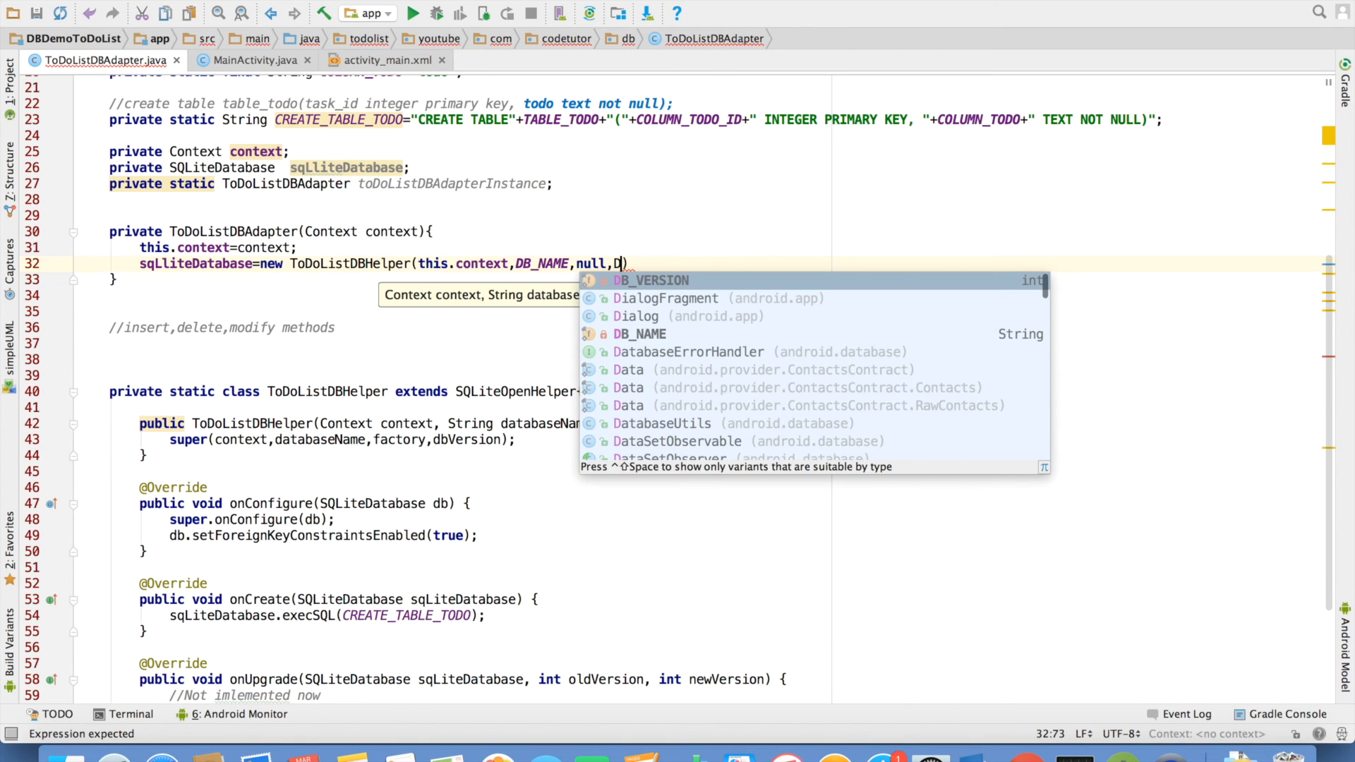
key(Return)
text())
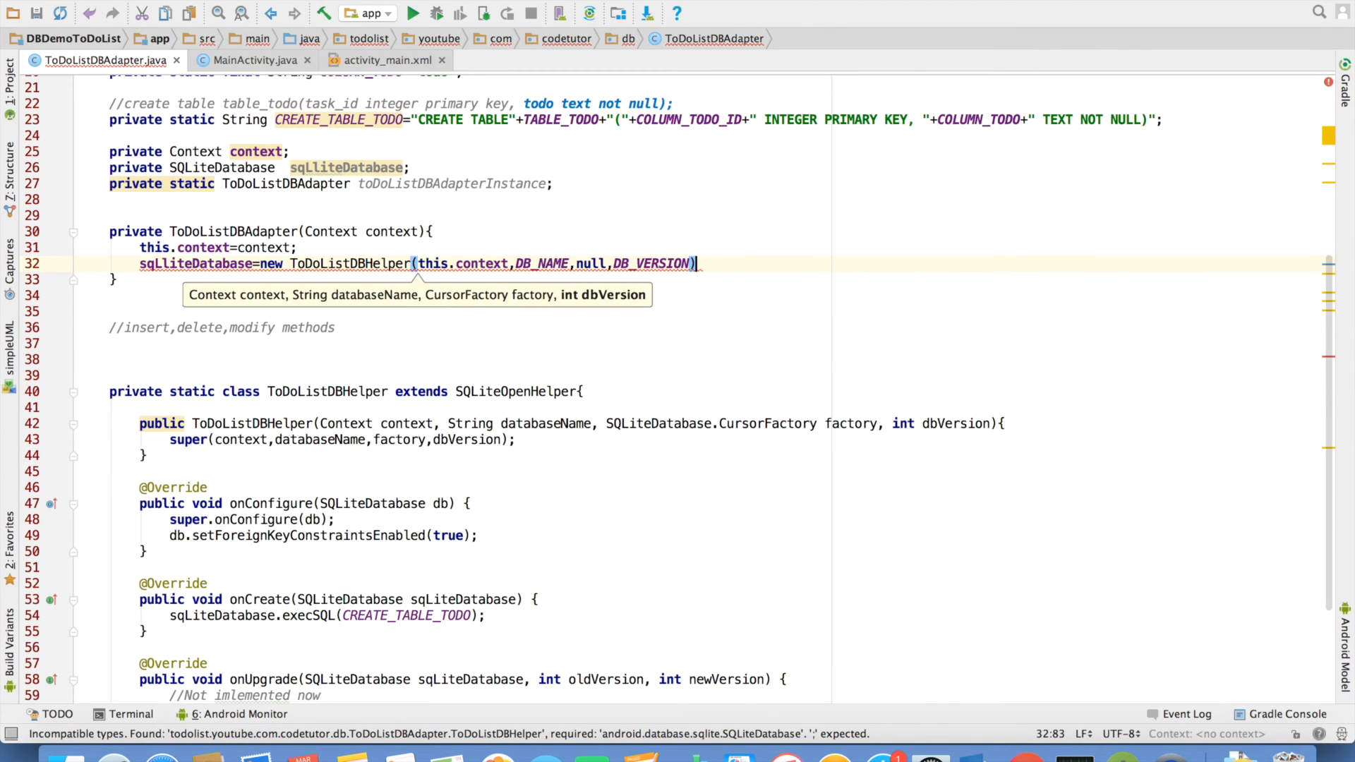
text(.get)
key(Return)
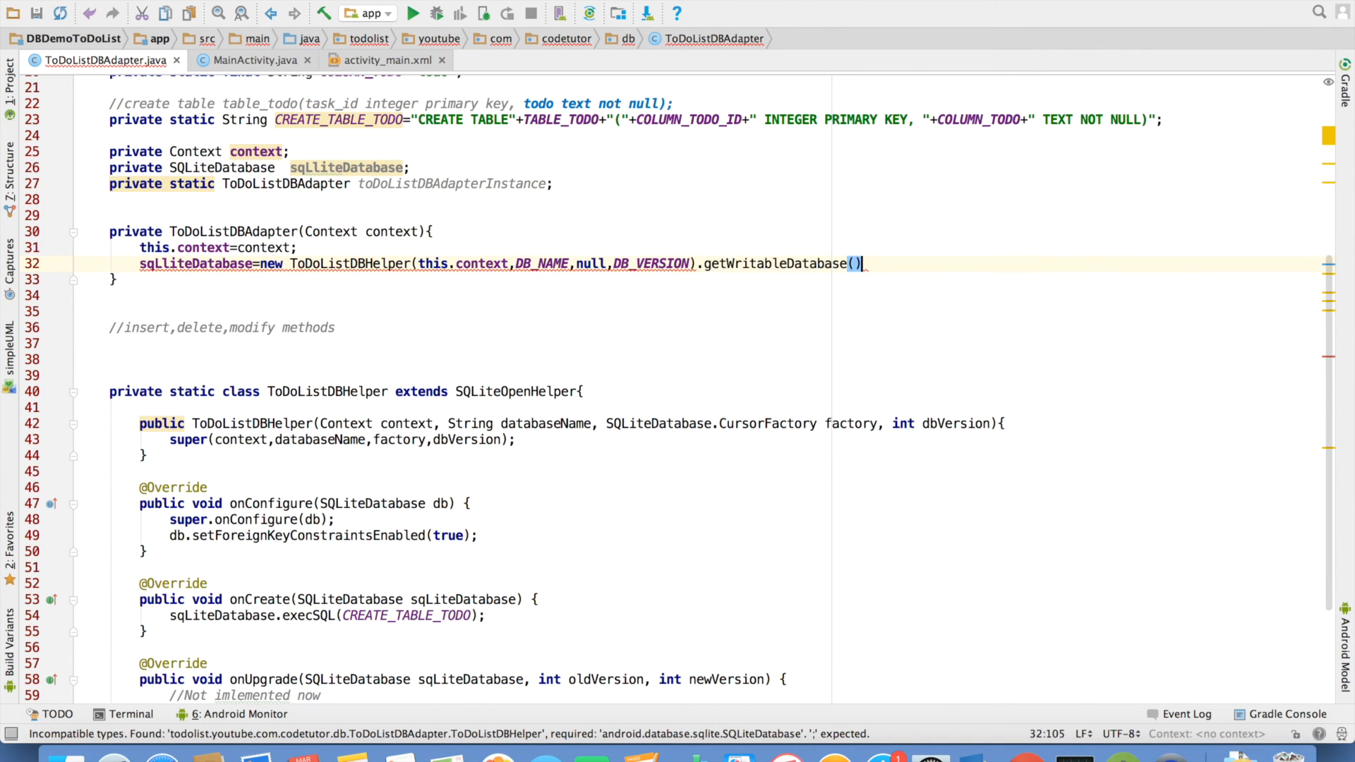
text(;)
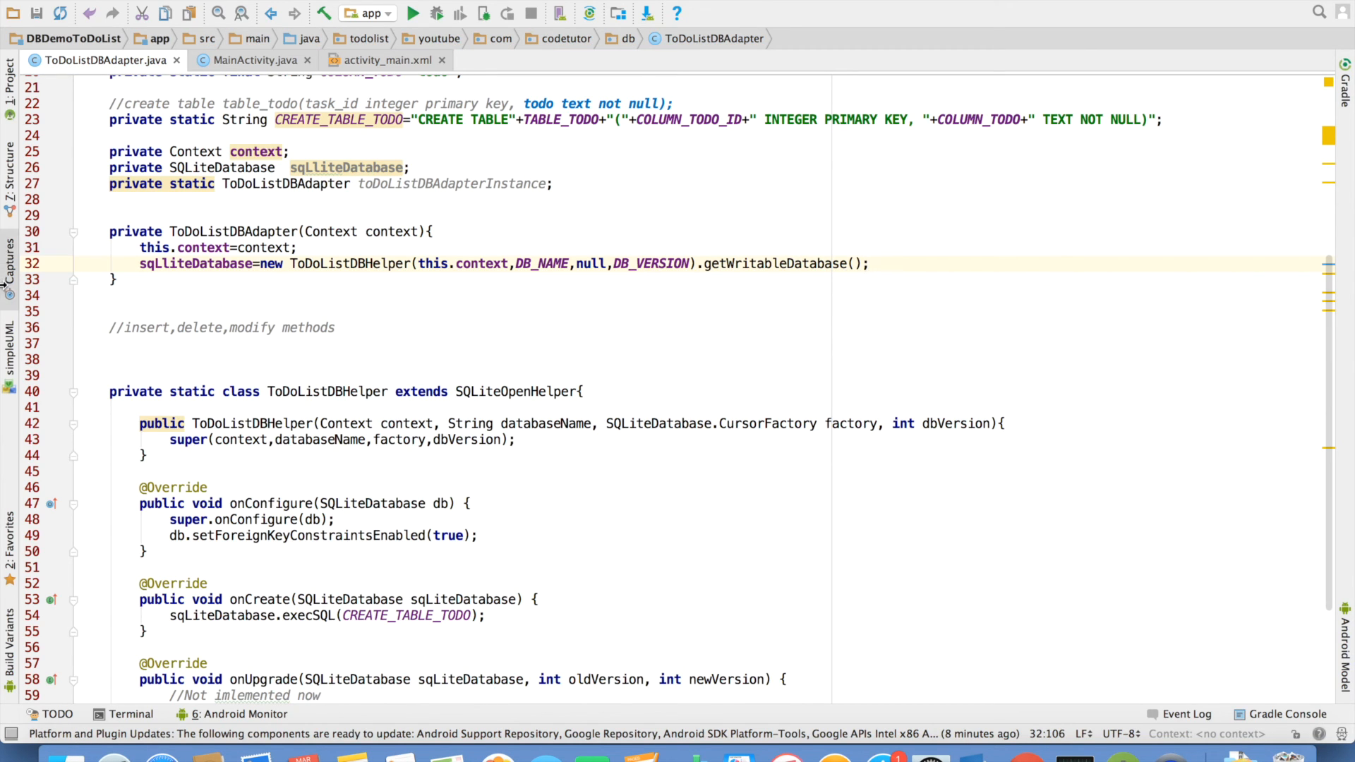
key(Down)
key(Return)
key(Return)
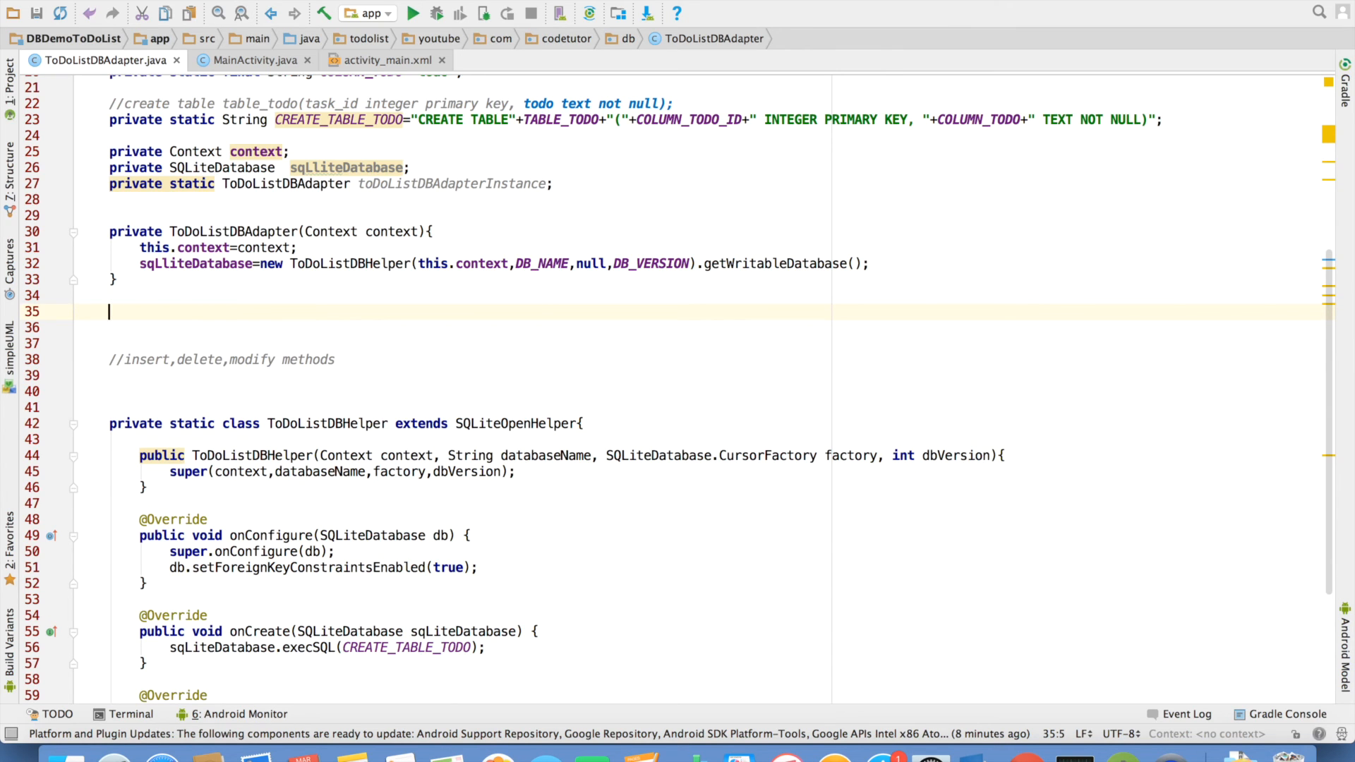
Step: Declare public static ToDoListDBAdapter getToDoListDBAdapterInstance(Context context)
double_click(275, 183)
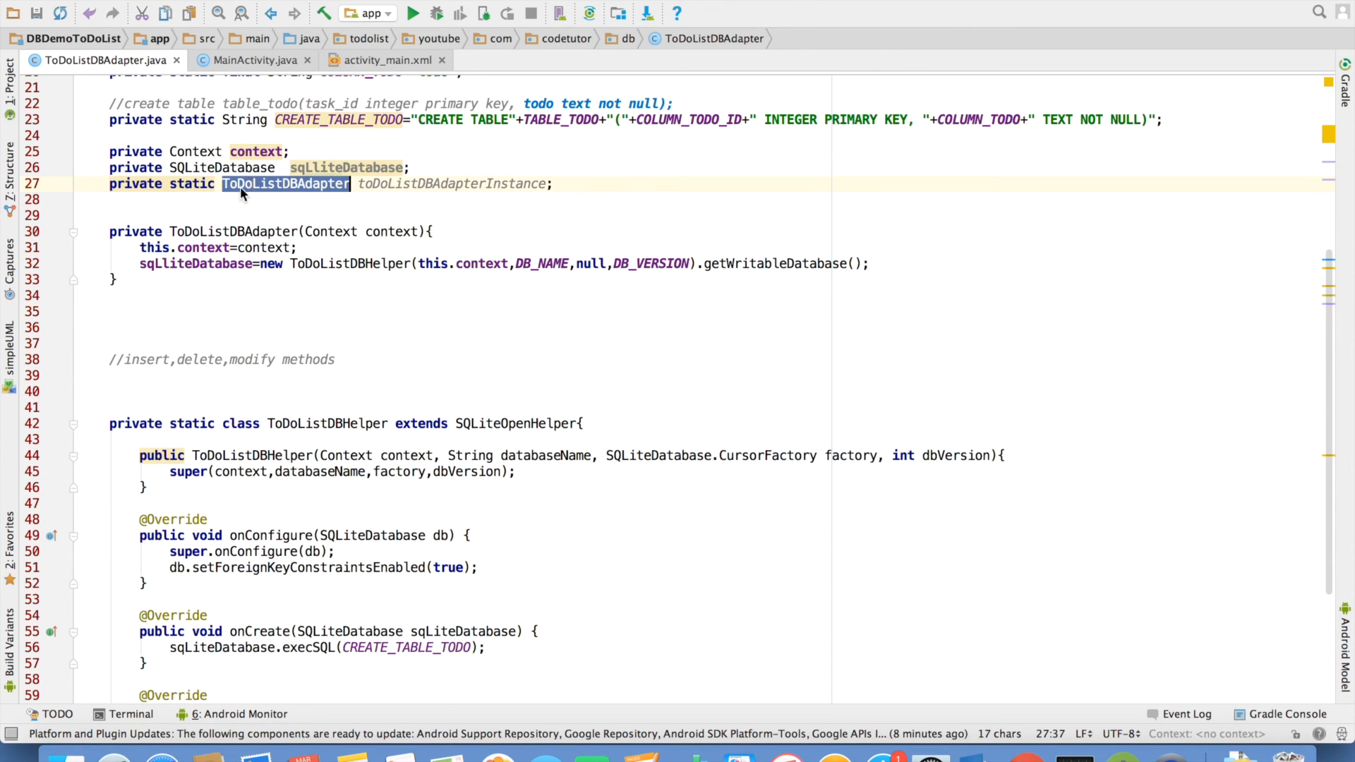
click(117, 311)
text(public  static)
double_click(287, 183)
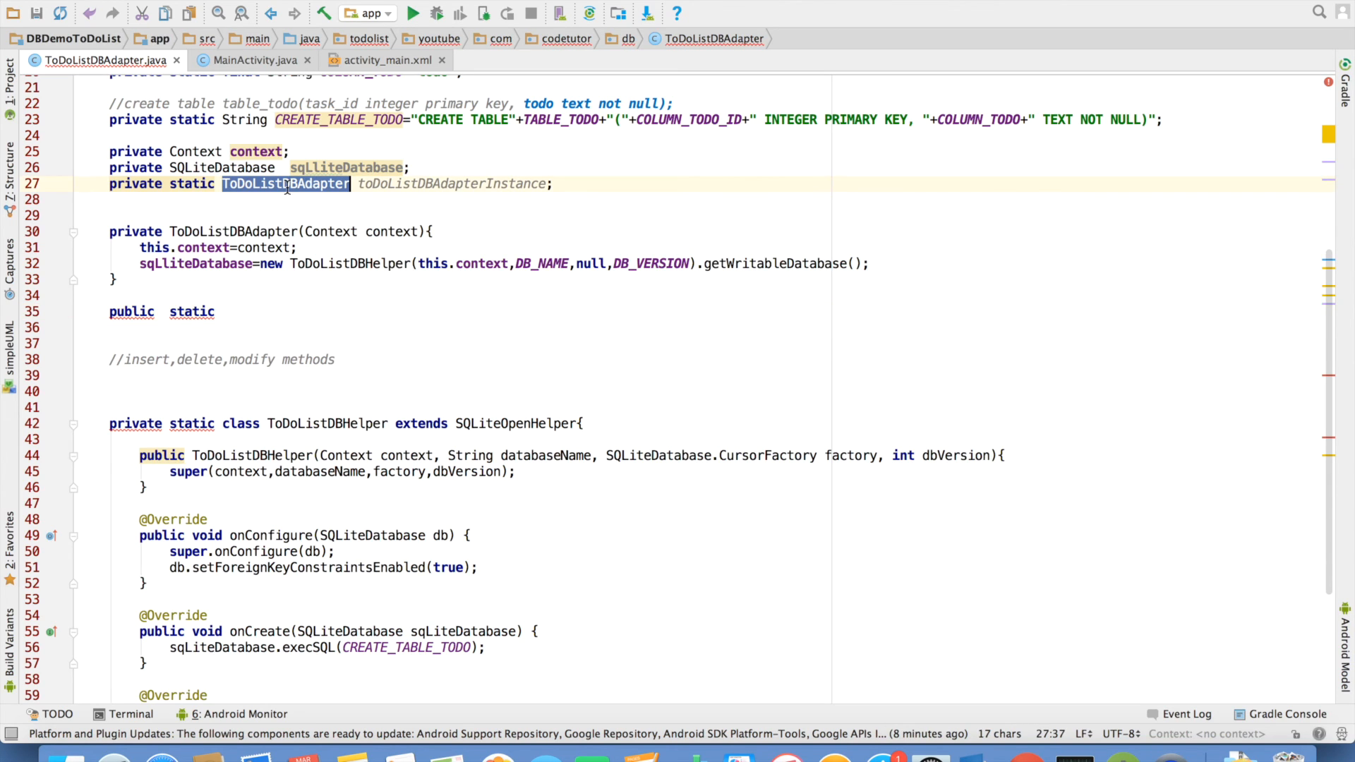
key(ctrl+c)
click(227, 311)
key(ctrl+v)
text(getToDoListDBAdapterInstance)
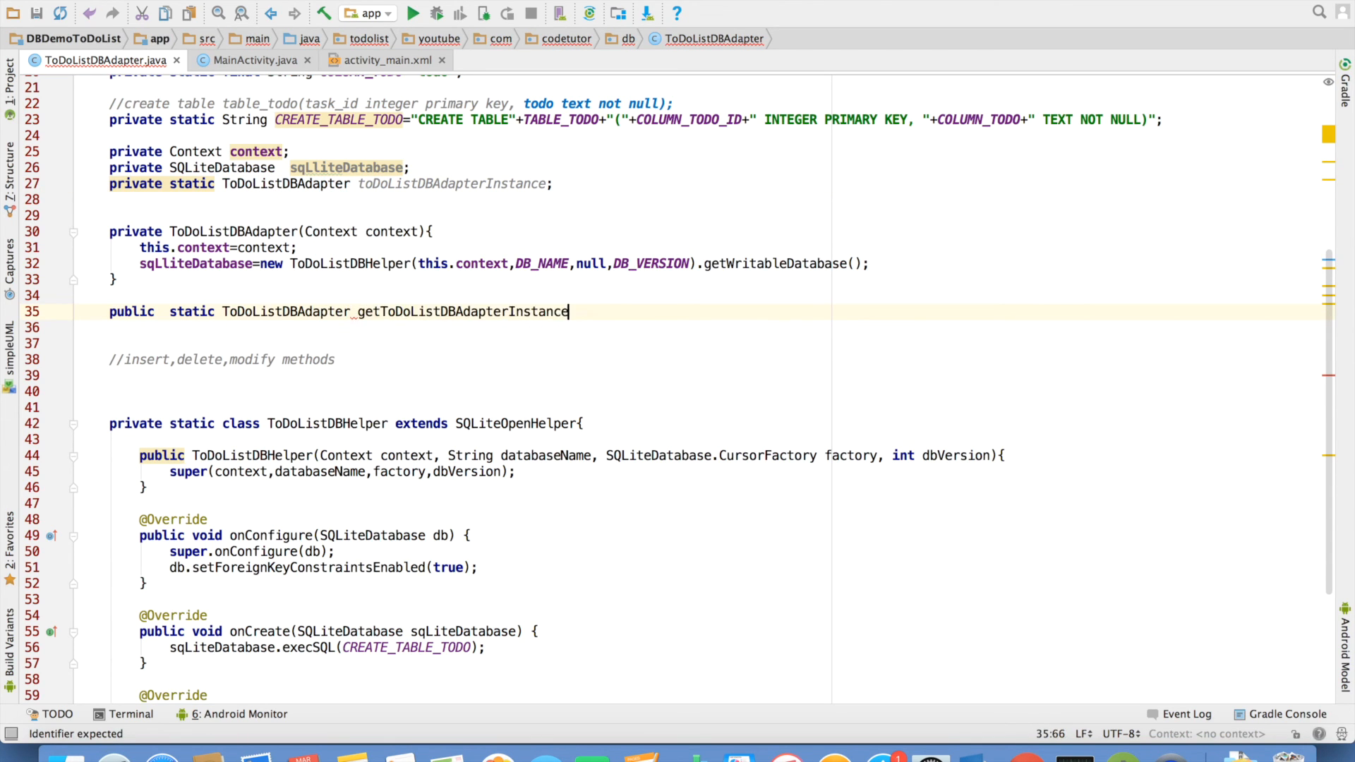
text((Context)
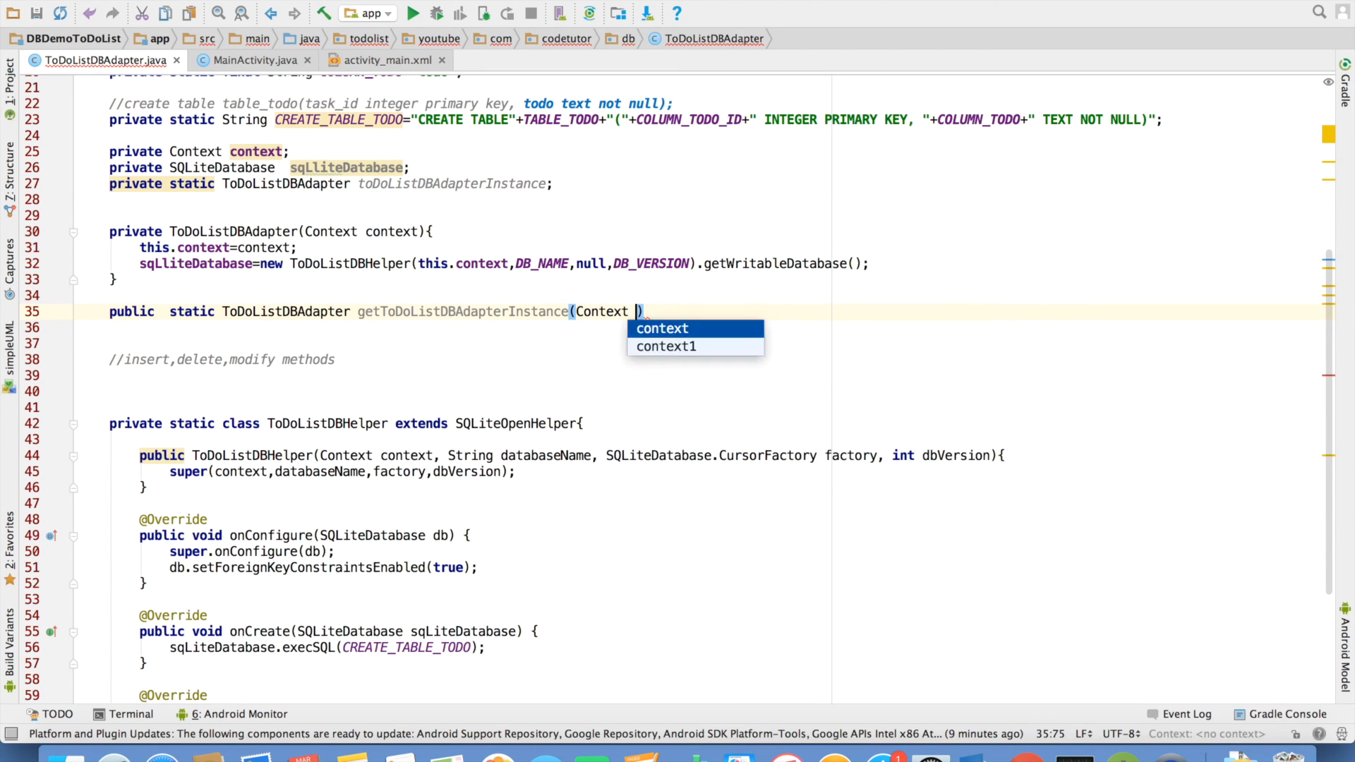
key(Return)
key(End)
text({)
key(Return)
text(if)
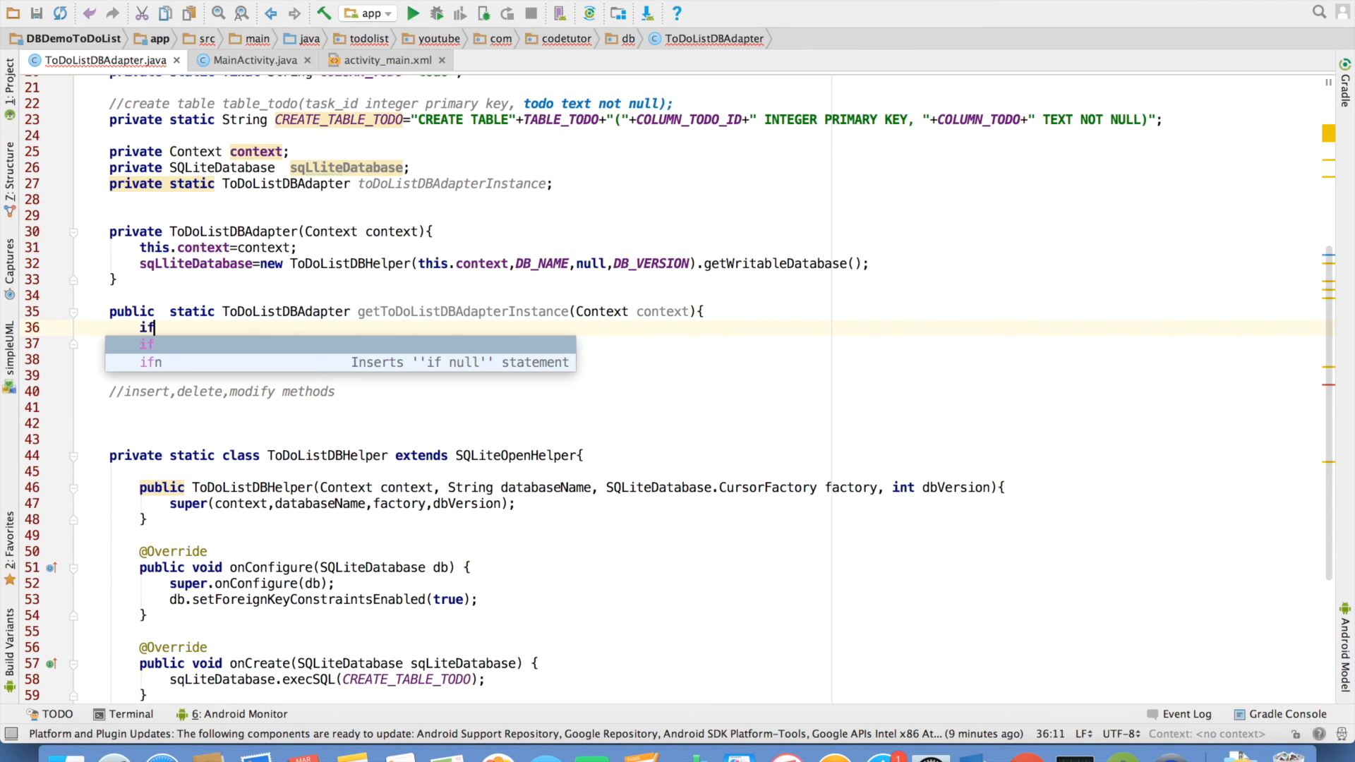
text(()
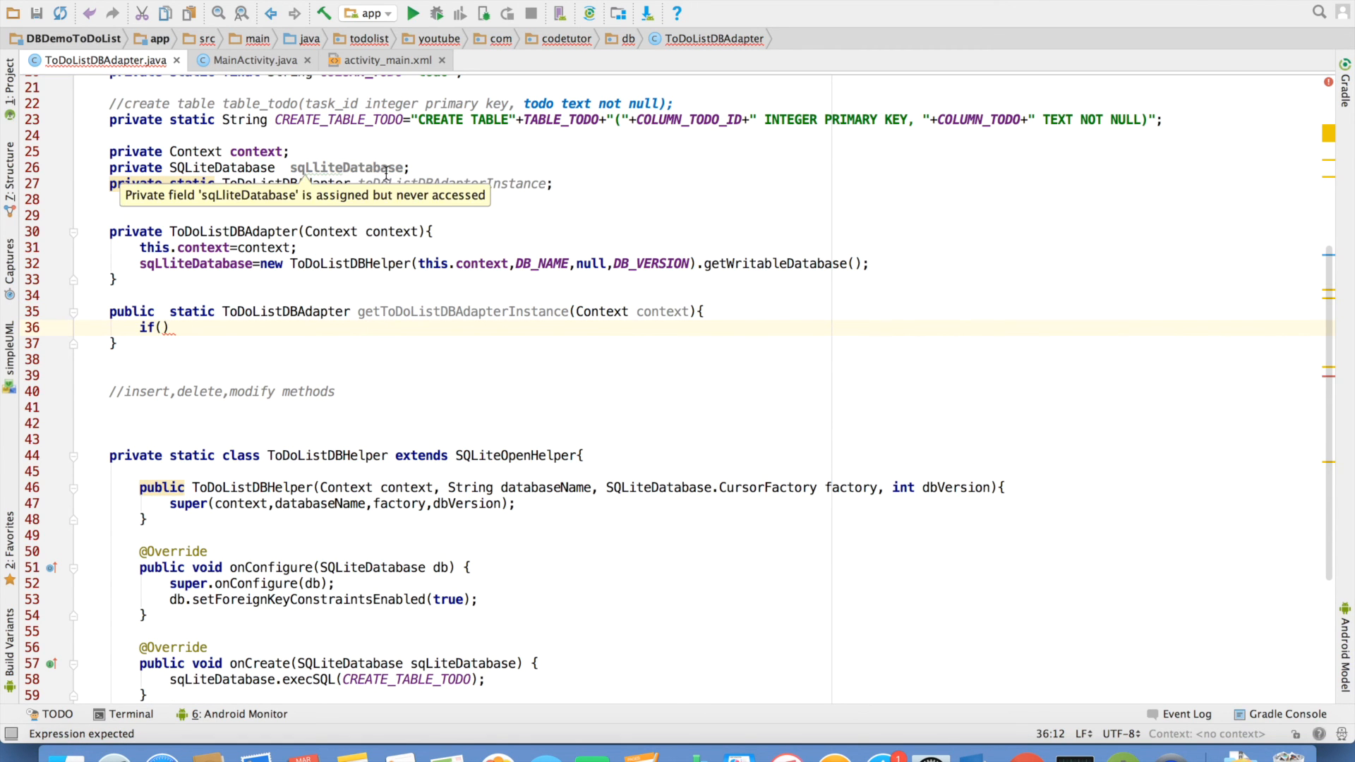
Step: Create a new ToDoListDBAdapter(context) only when toDoListDBAdapterInstance is null
double_click(397, 183)
key(ctrl+c)
click(163, 327)
key(ctrl+v)
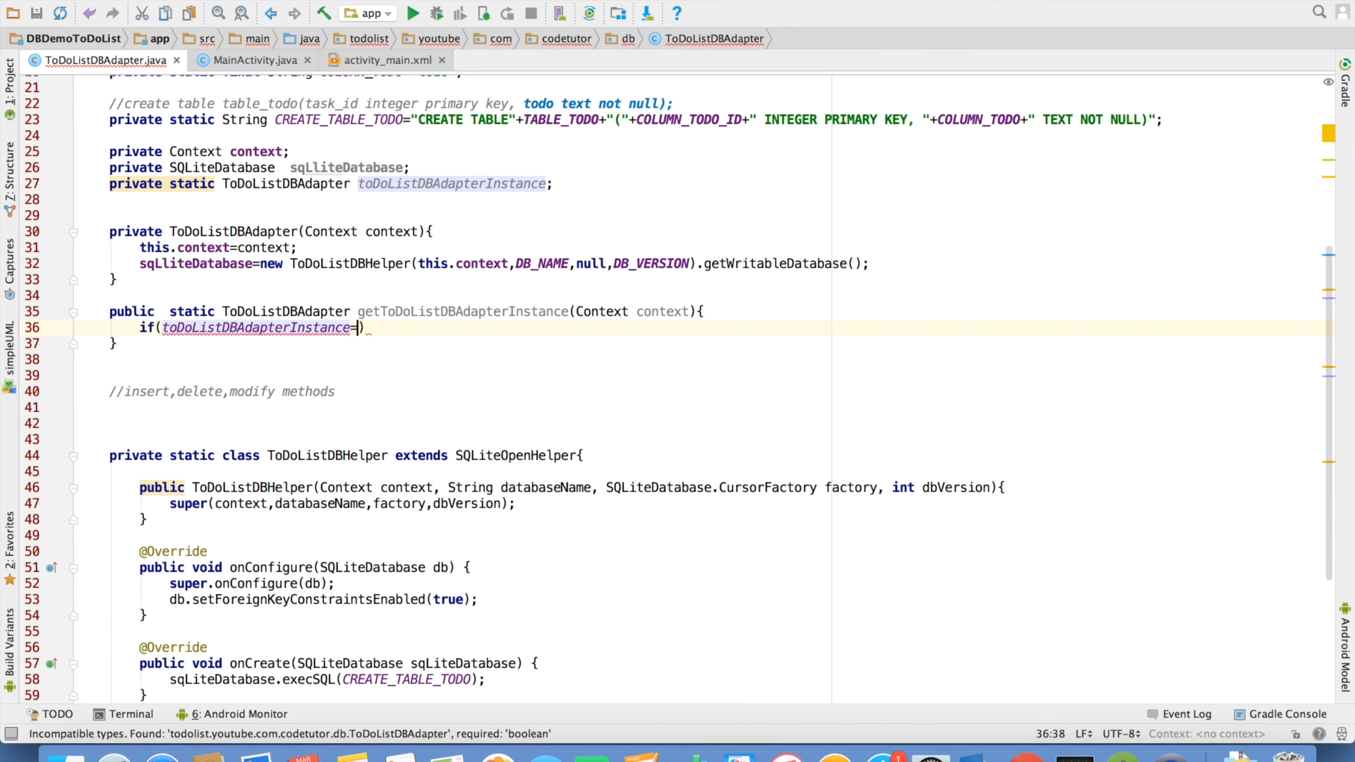
text(==null)
key(Right)
text({)
key(Return)
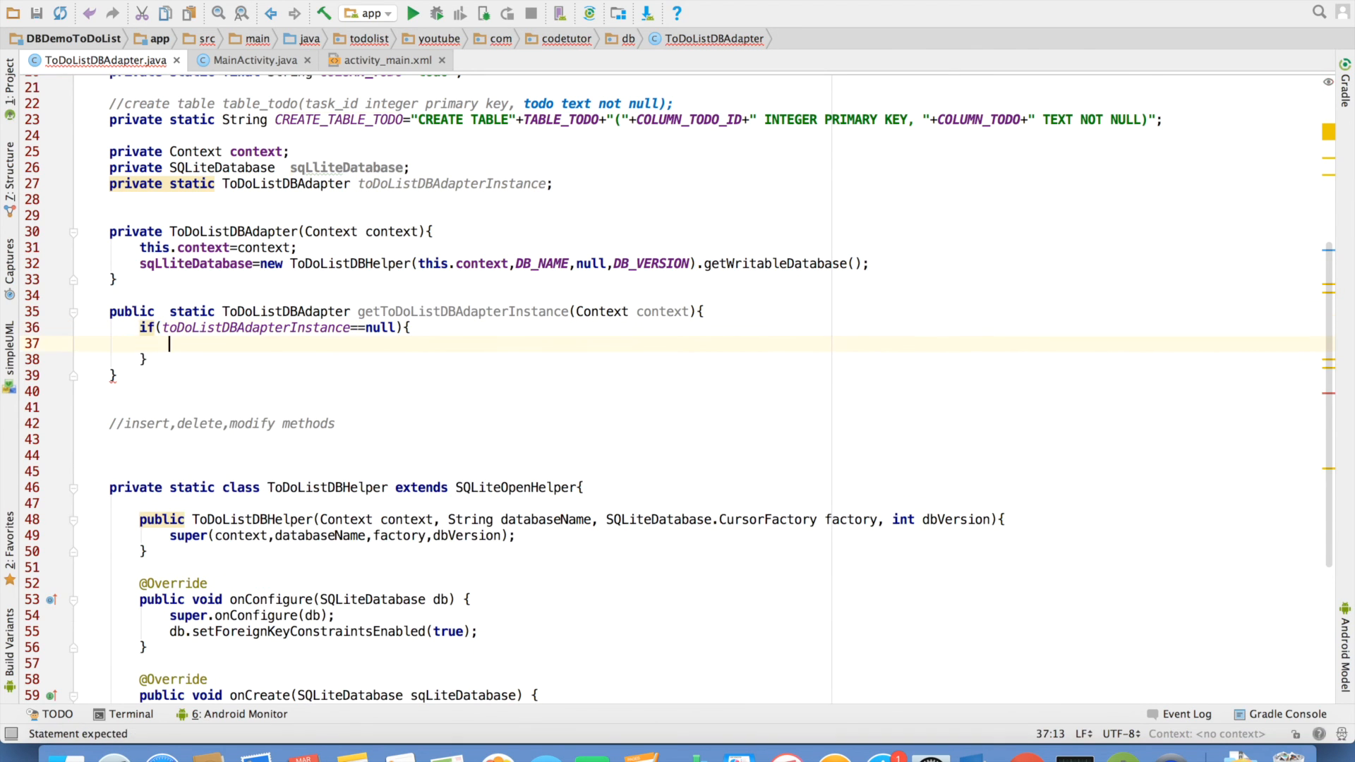
key(ctrl+v)
text(=new)
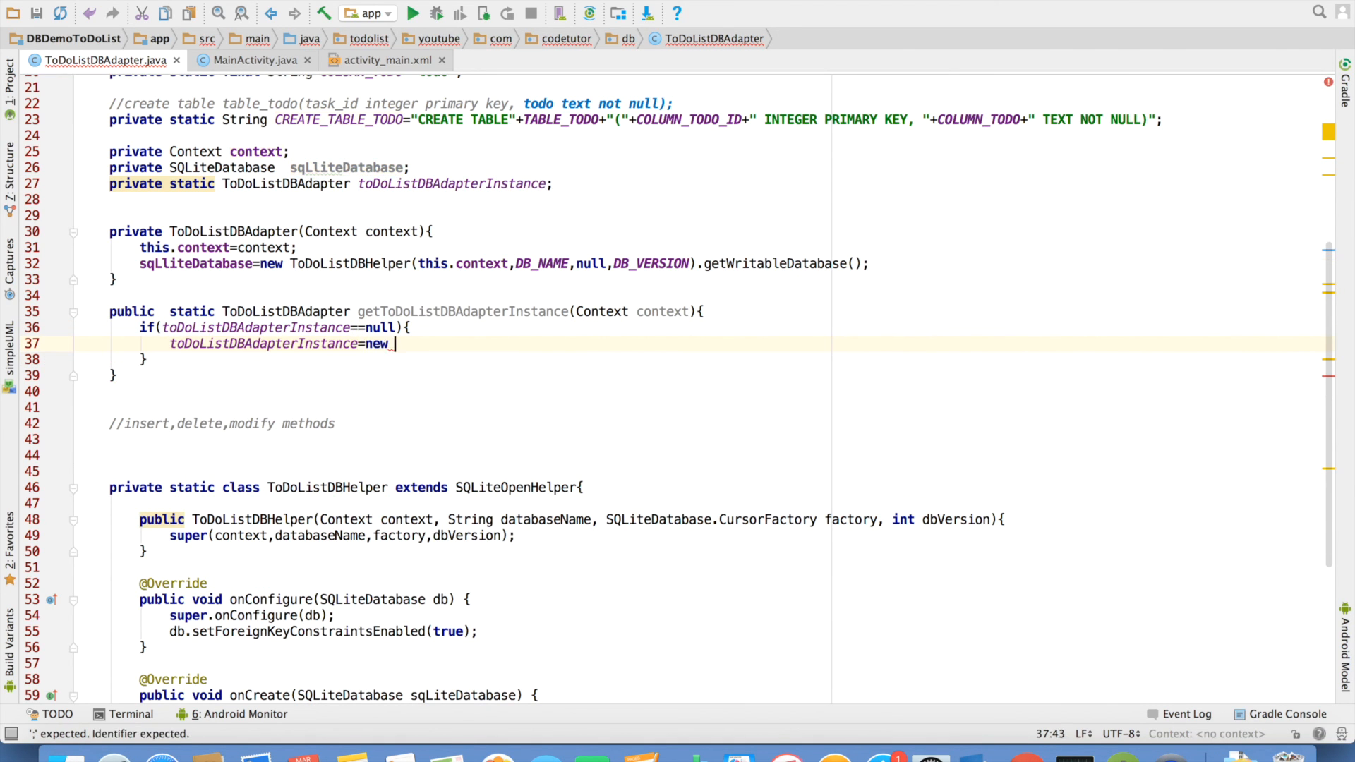
key(ctrl+space)
key(Return)
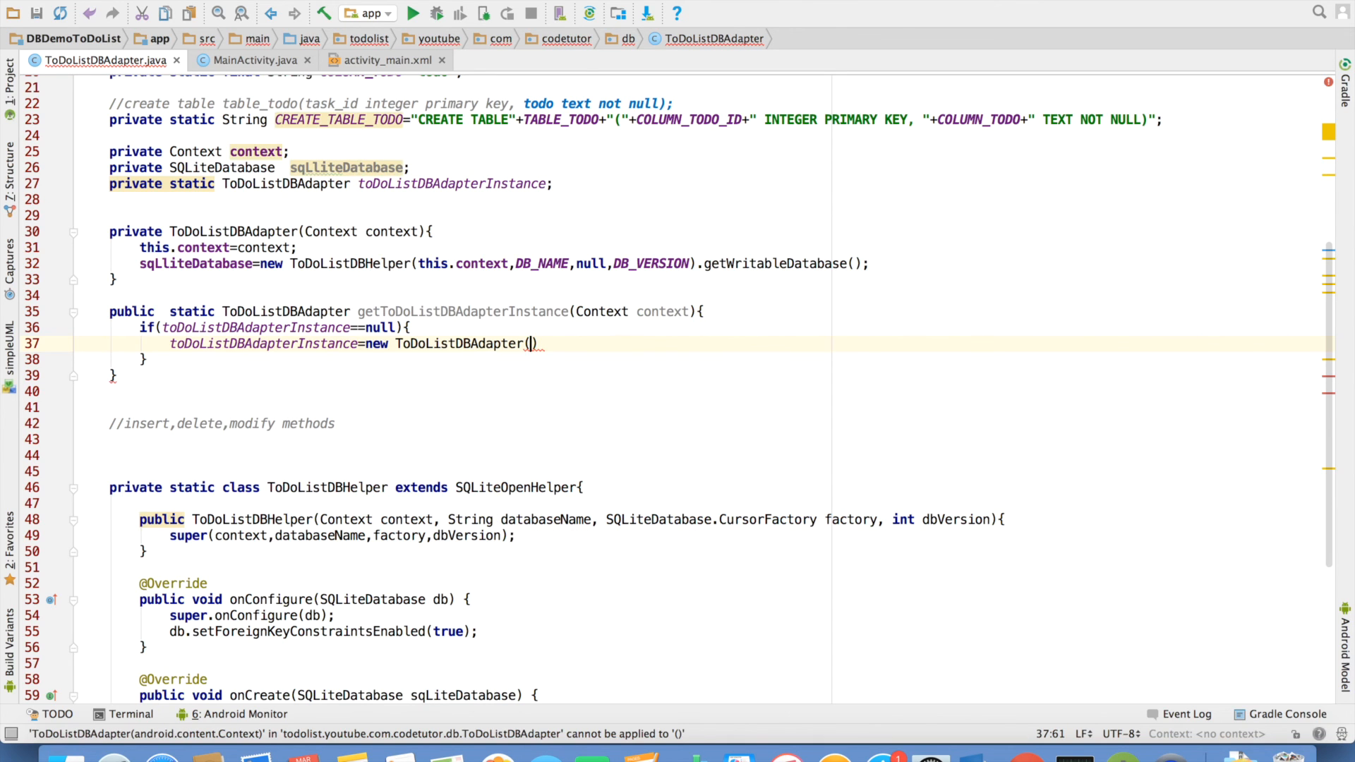
text(c)
key(Return)
key(End)
text(;)
Step: Return toDoListDBAdapterInstance as the single adapter instance
key(Down)
key(End)
key(Return)
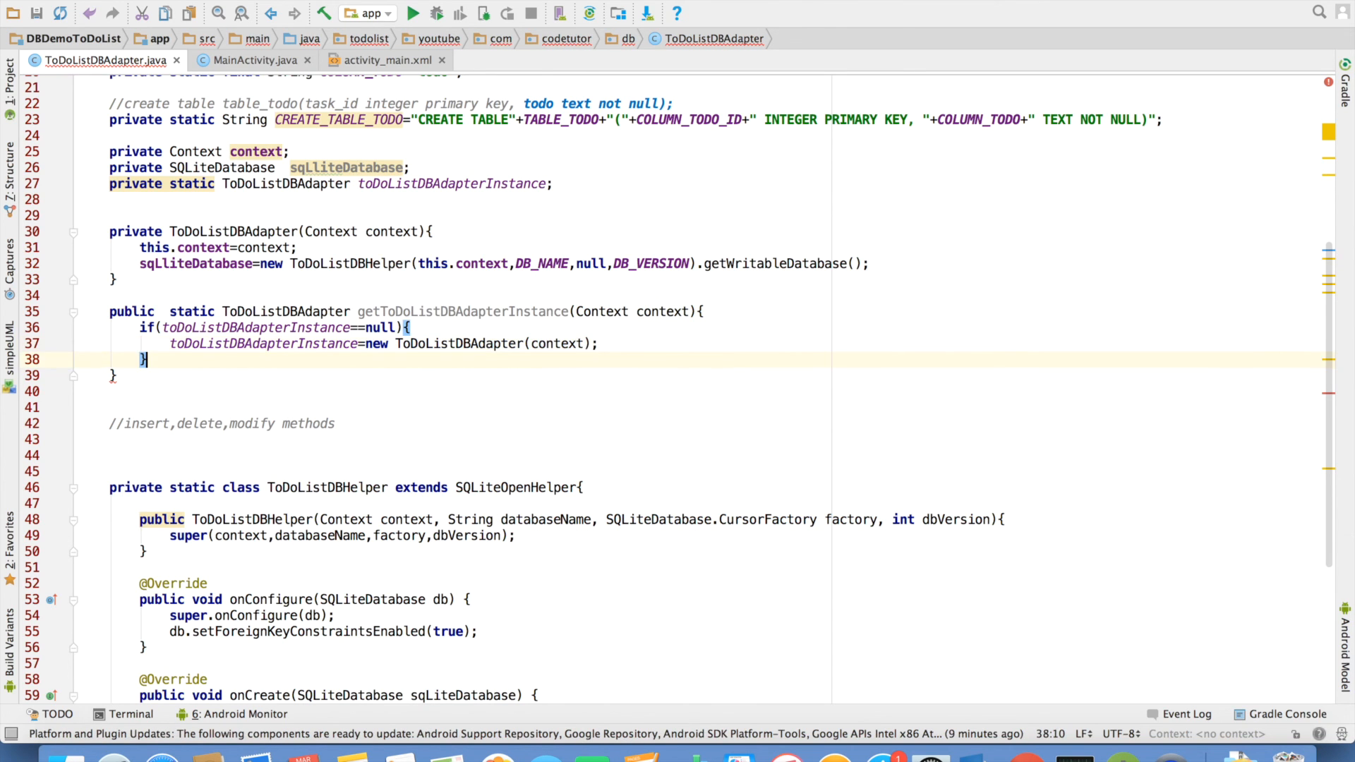
text(ret)
key(Return)
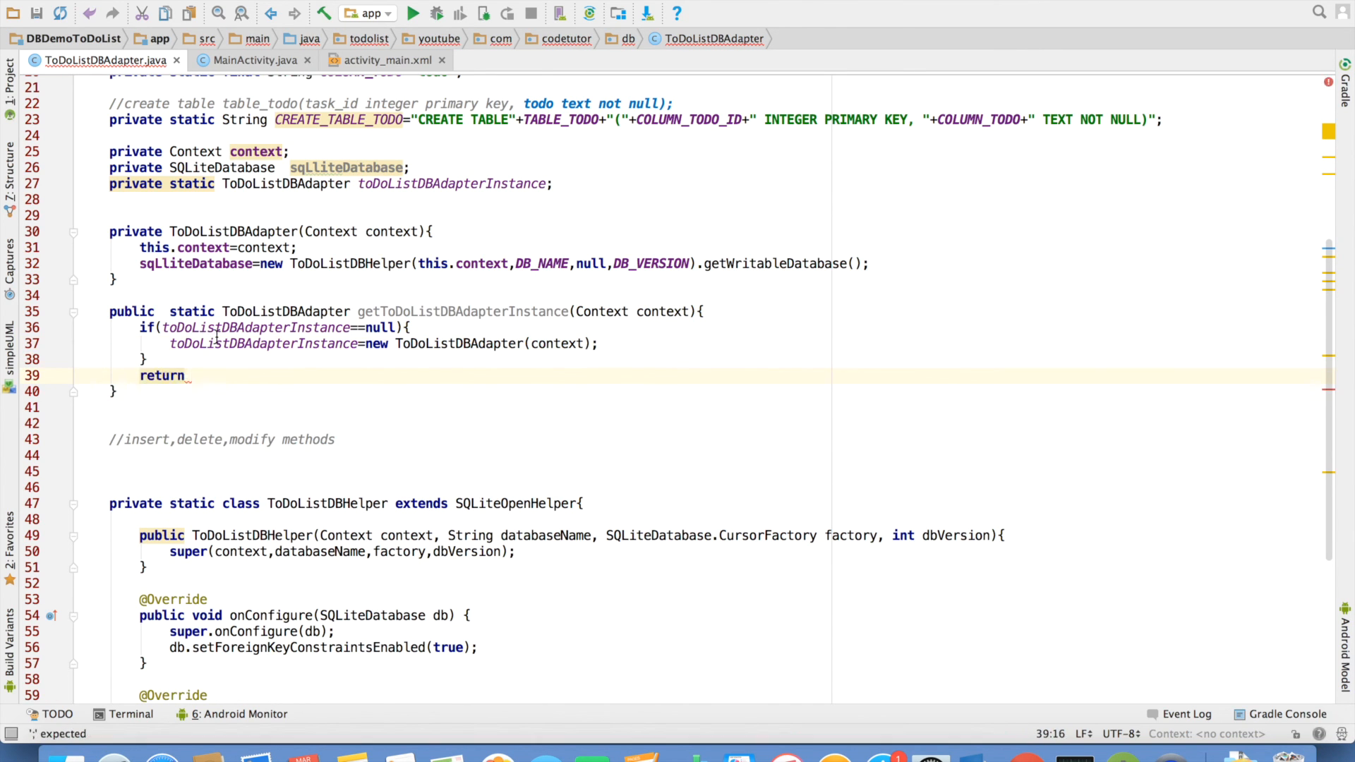
text(to)
key(Return)
text(;)
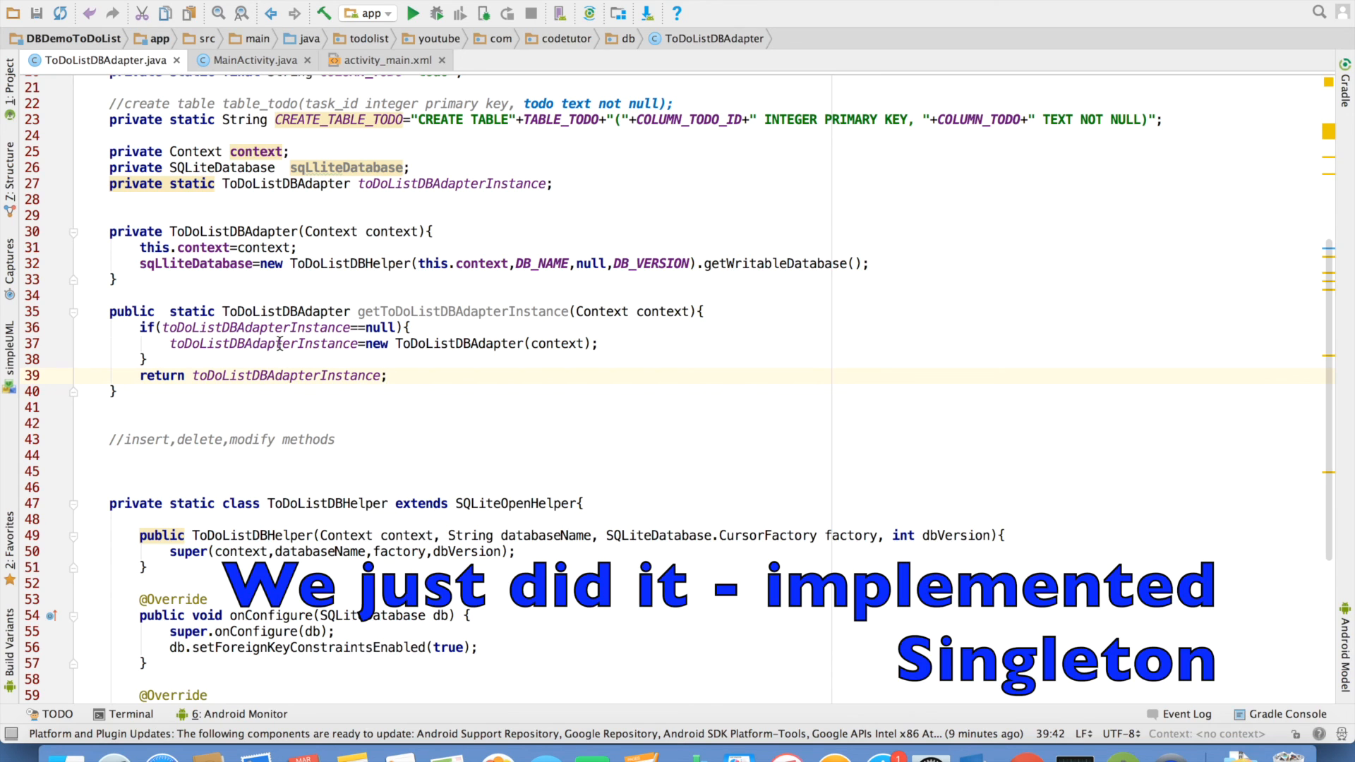
scroll(279, 343, up, 3)
scroll(278, 345, down, 3)
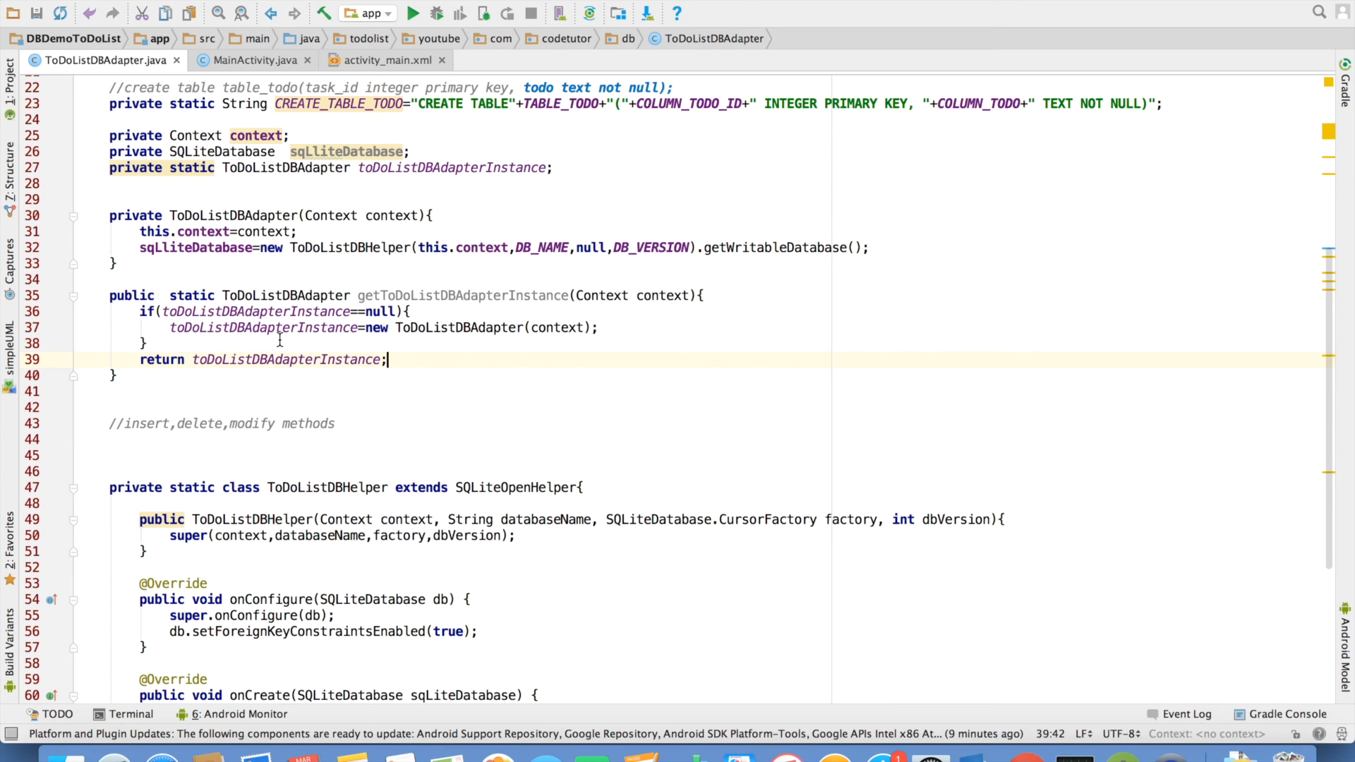
scroll(278, 339, down, 2)
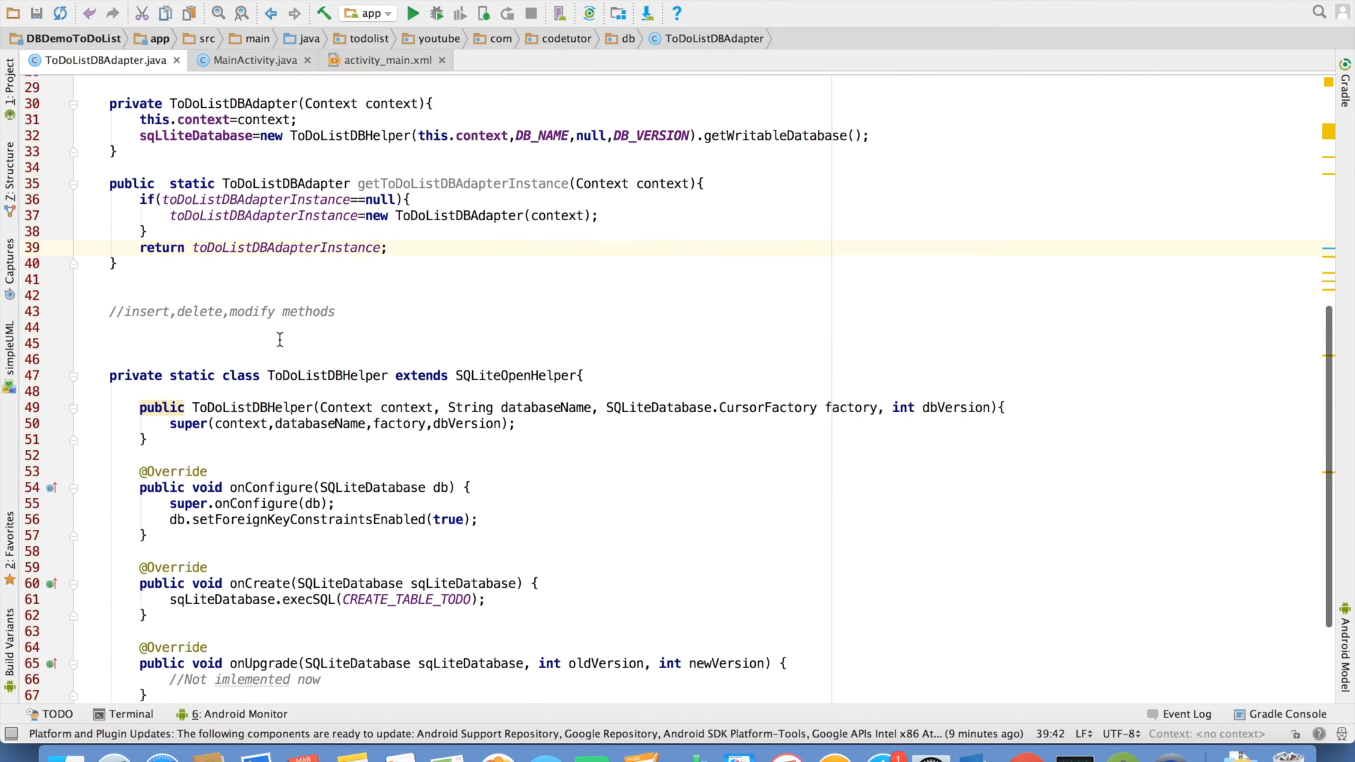
scroll(278, 339, down, 2)
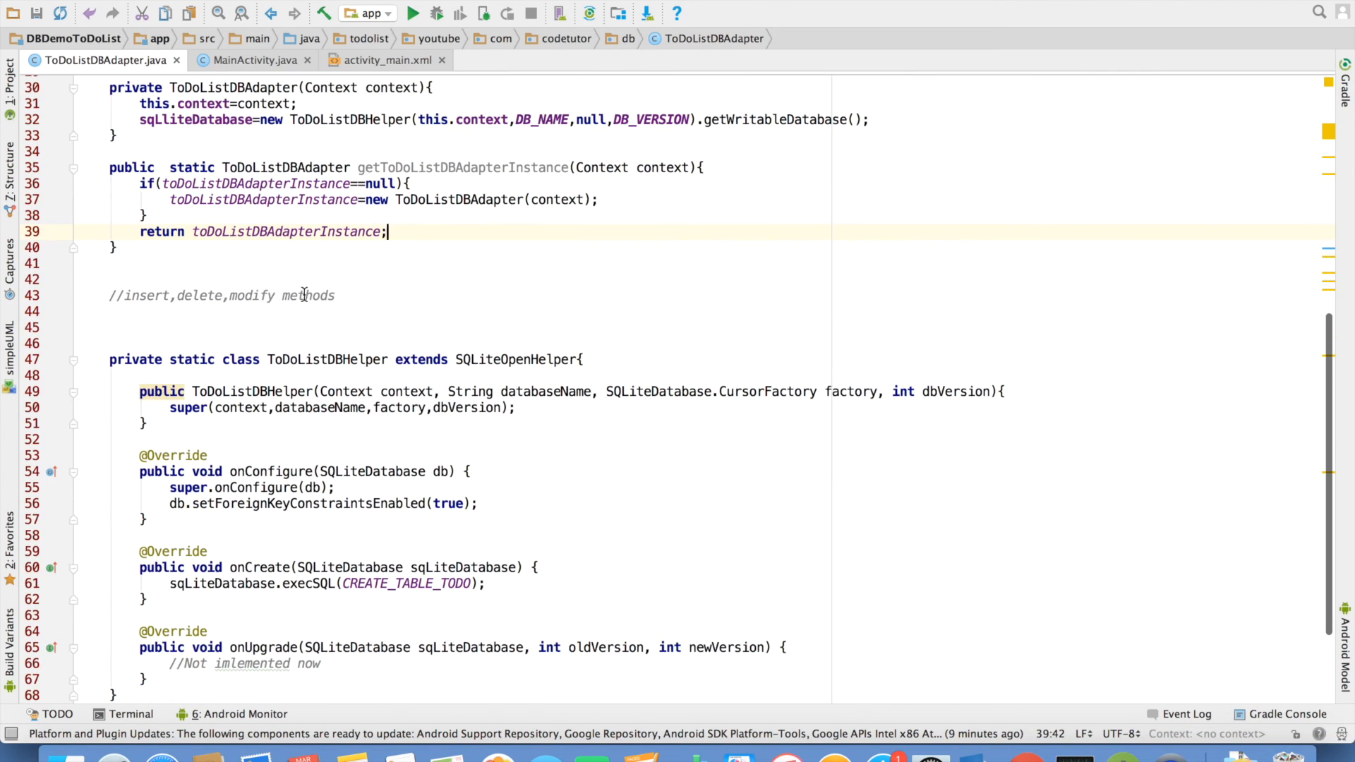